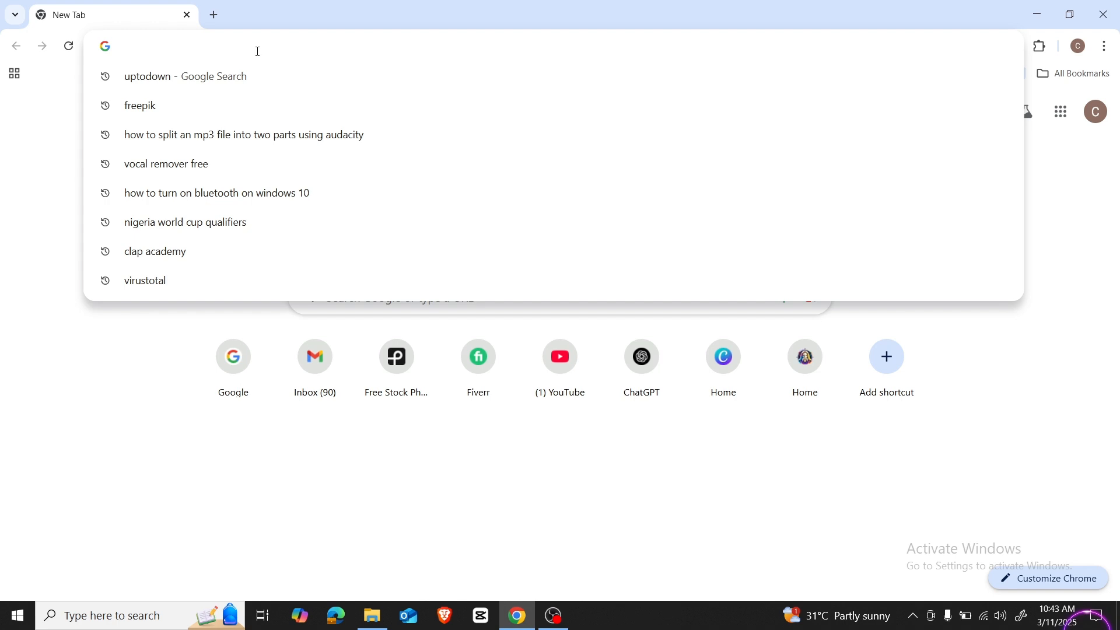
# Step: Open Google, search for "chat GPT" and go to the ChatGPT site
pyautogui.click(232, 374)
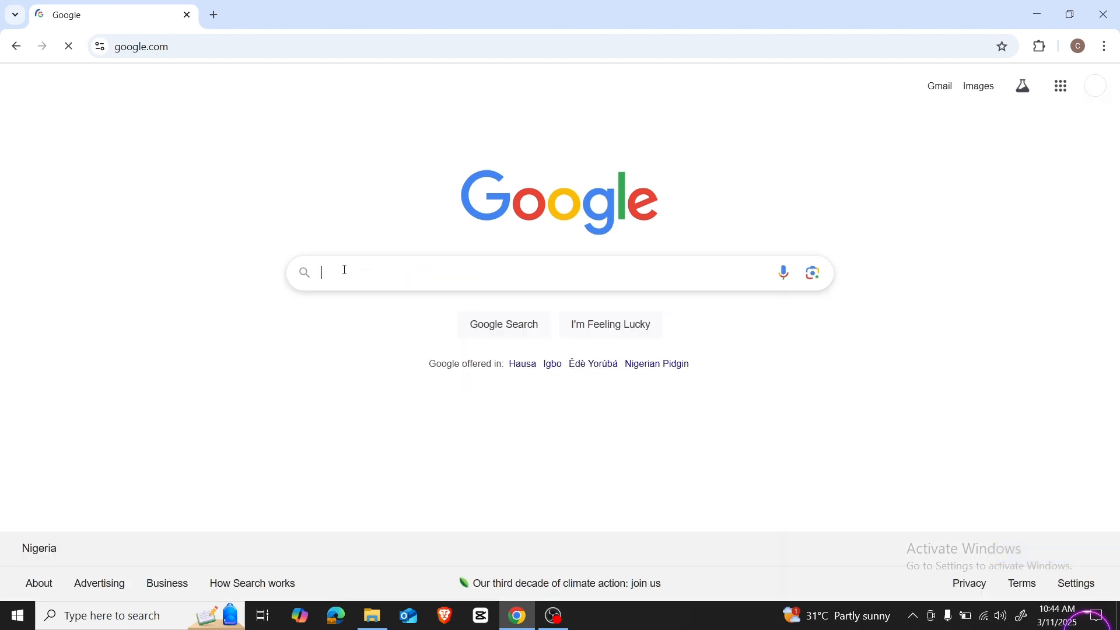
pyautogui.write('chat ')
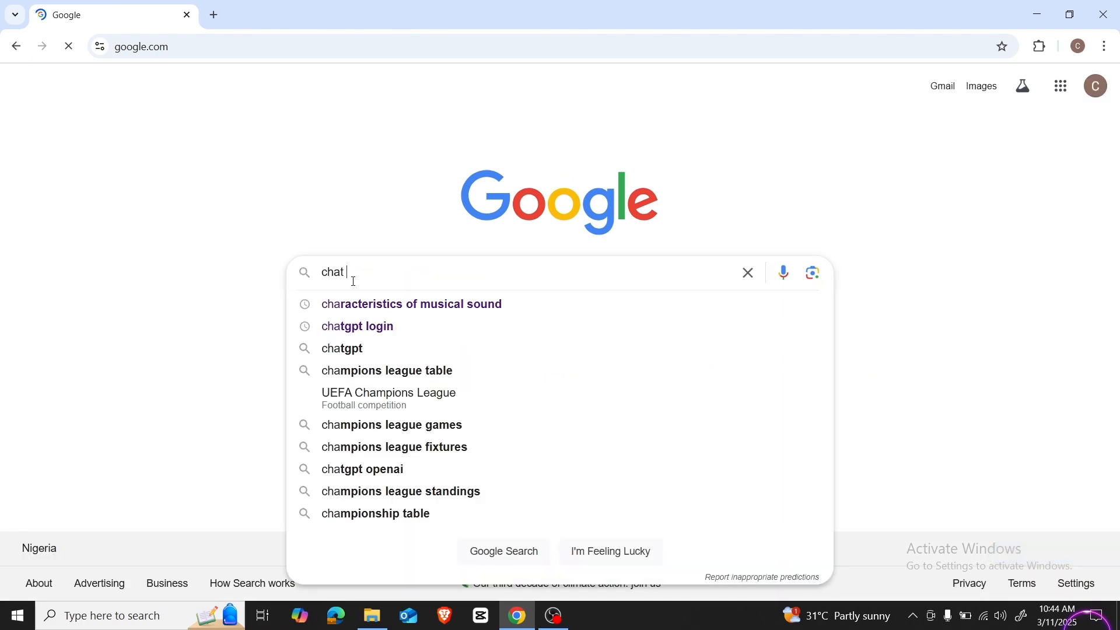
pyautogui.write('GPT')
pyautogui.press('Return')
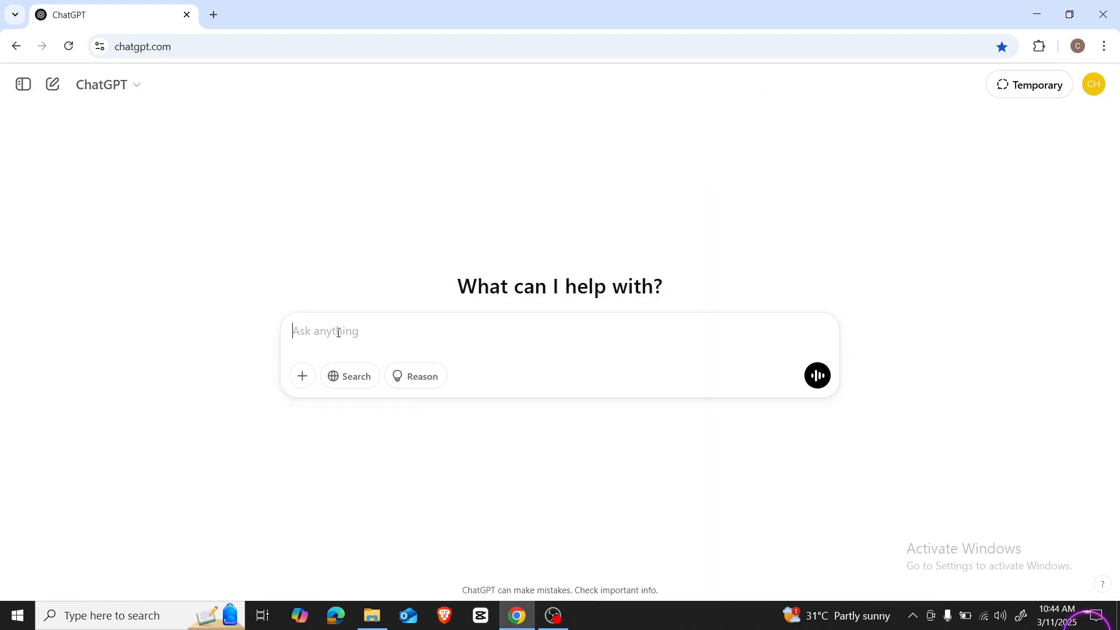
# Step: Ask ChatGPT to "Write a 40 seconds story of animals celebrating in the swimming pool"
pyautogui.write('Write a 40 seconds story of animals ce')
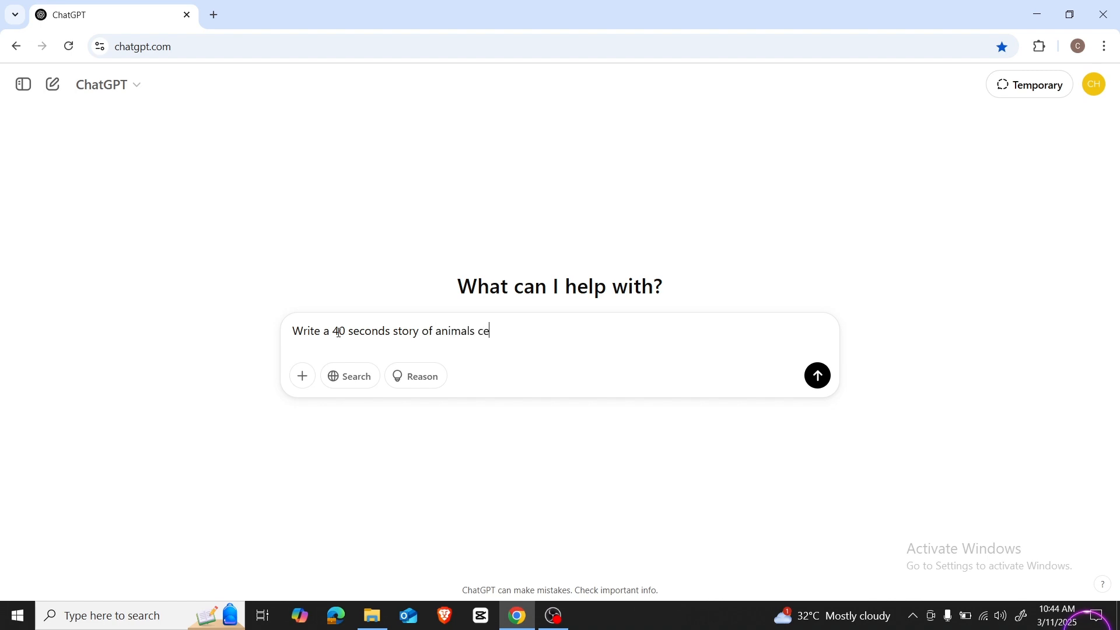
pyautogui.write('lebrating in the swimming pool')
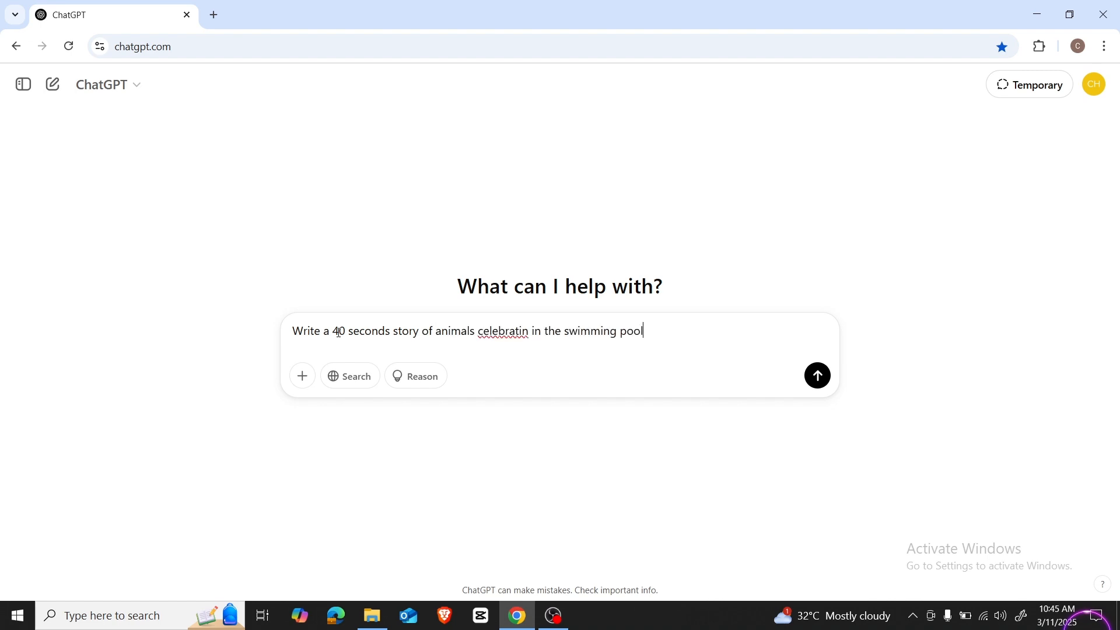
pyautogui.click(530, 332)
pyautogui.write('g')
pyautogui.press('Return')
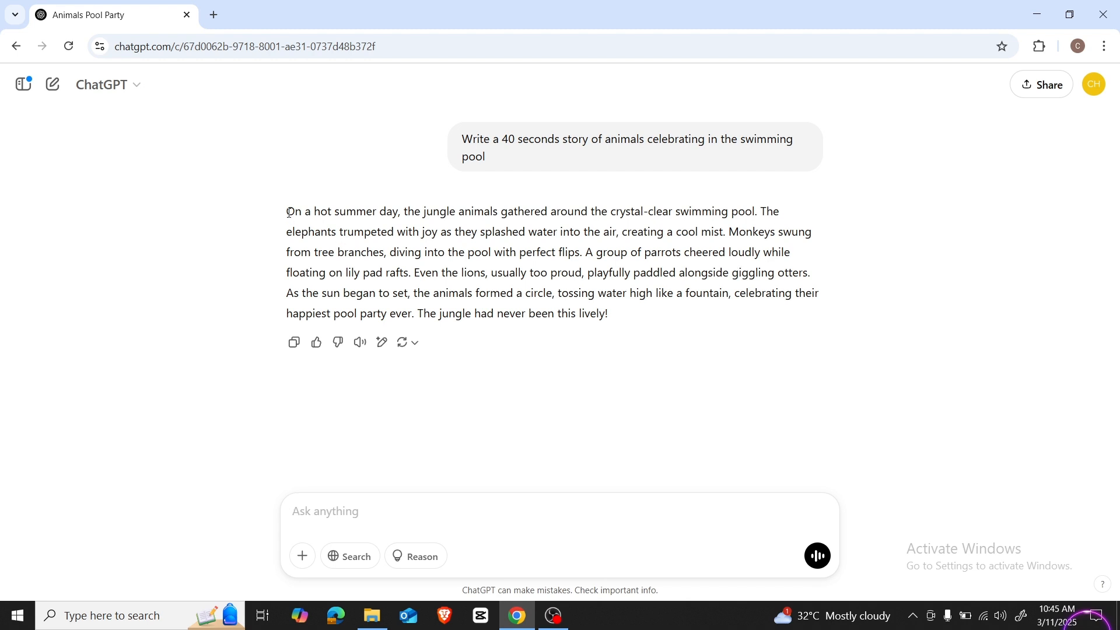
# Step: Ask ChatGPT to "Divide the stories into prompts to generate images for the story with consistency of character and location"
pyautogui.moveTo(288, 212); pyautogui.dragTo(592, 305)
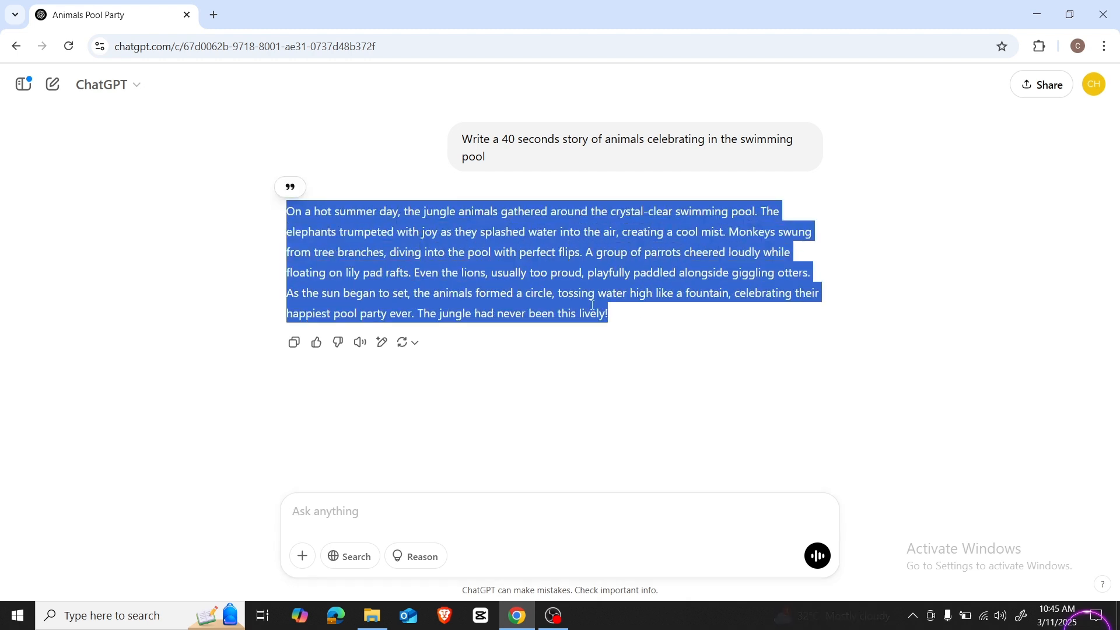
pyautogui.click(593, 305)
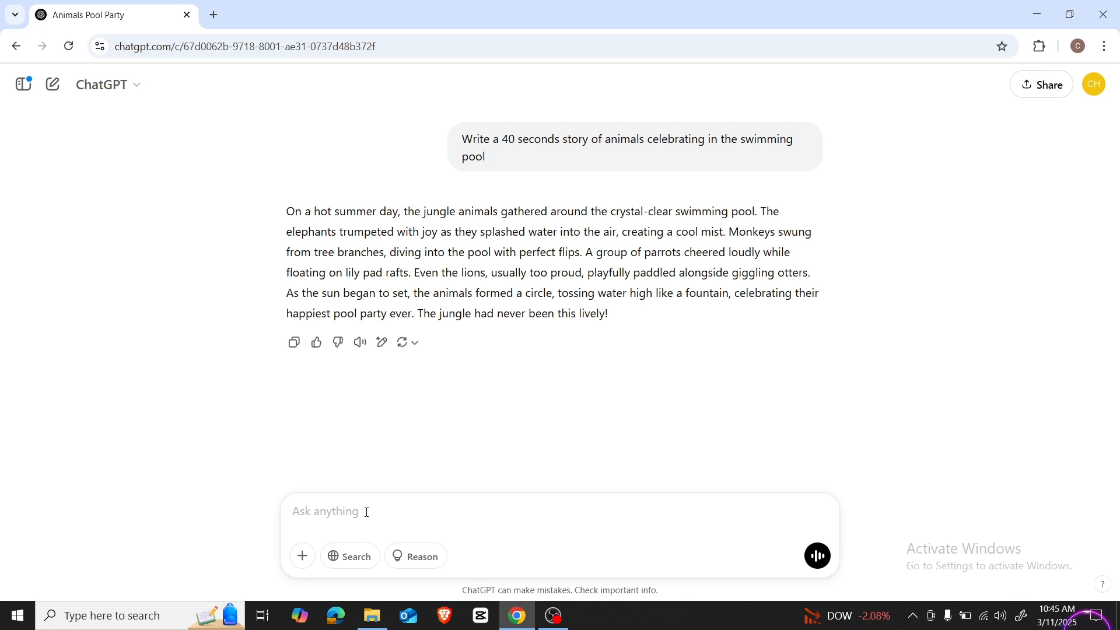
pyautogui.write('Divide the stories into prompts to')
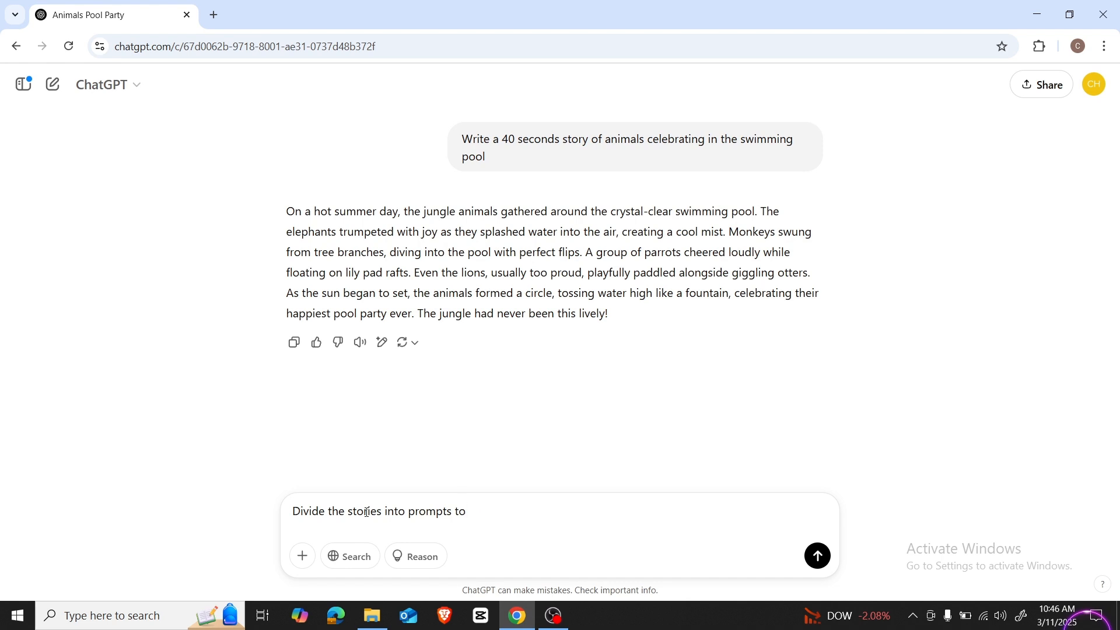
pyautogui.write(' generate images for the story with consistency of c')
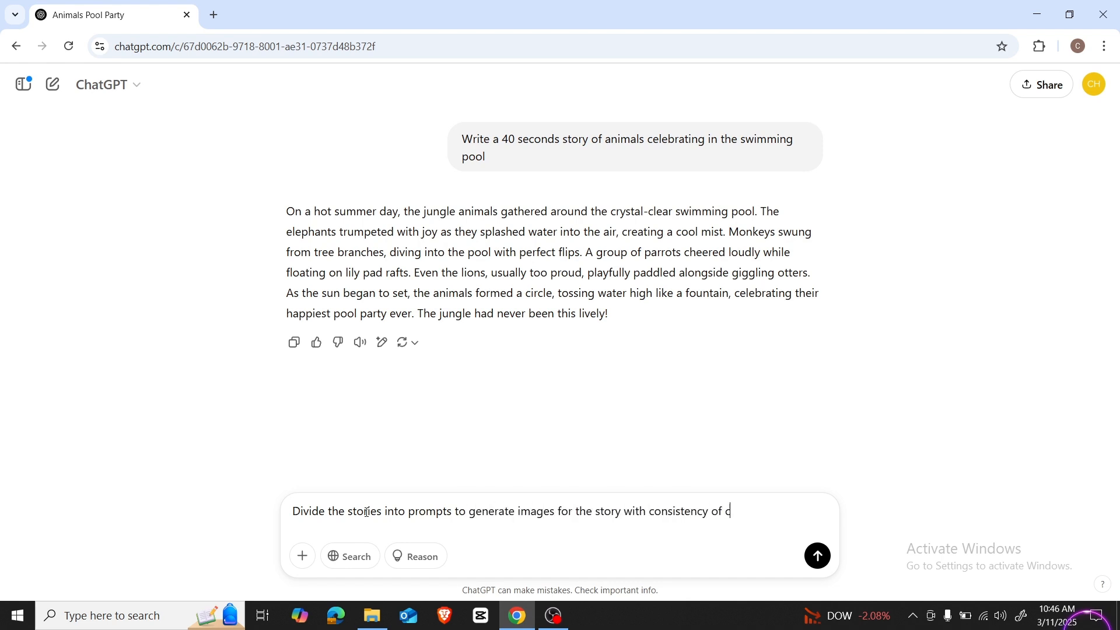
pyautogui.write('haracter and location')
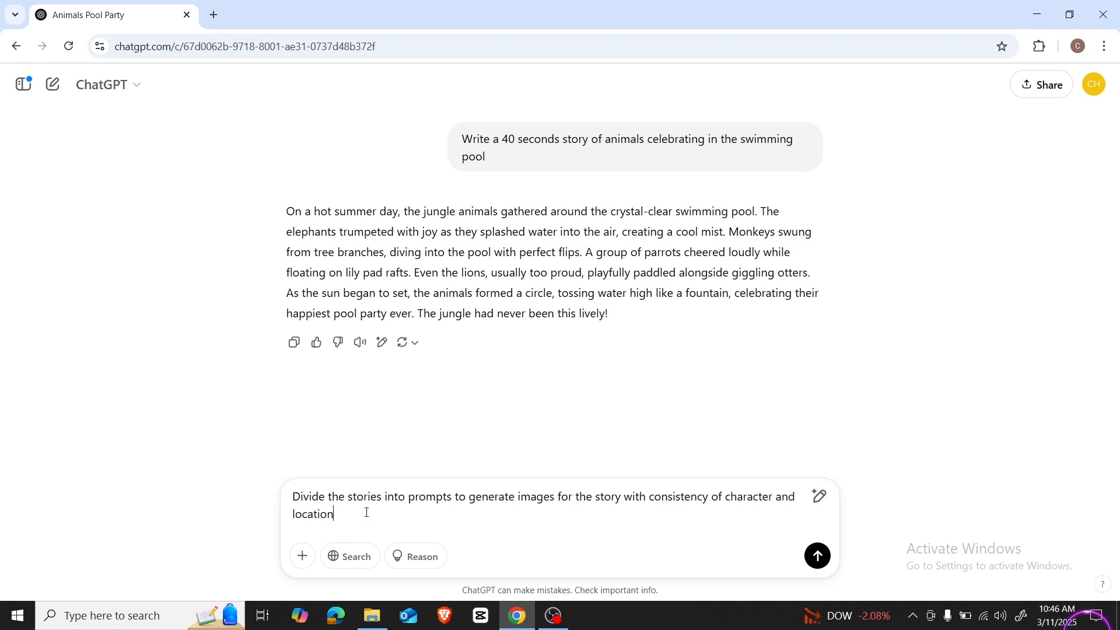
pyautogui.press('Return')
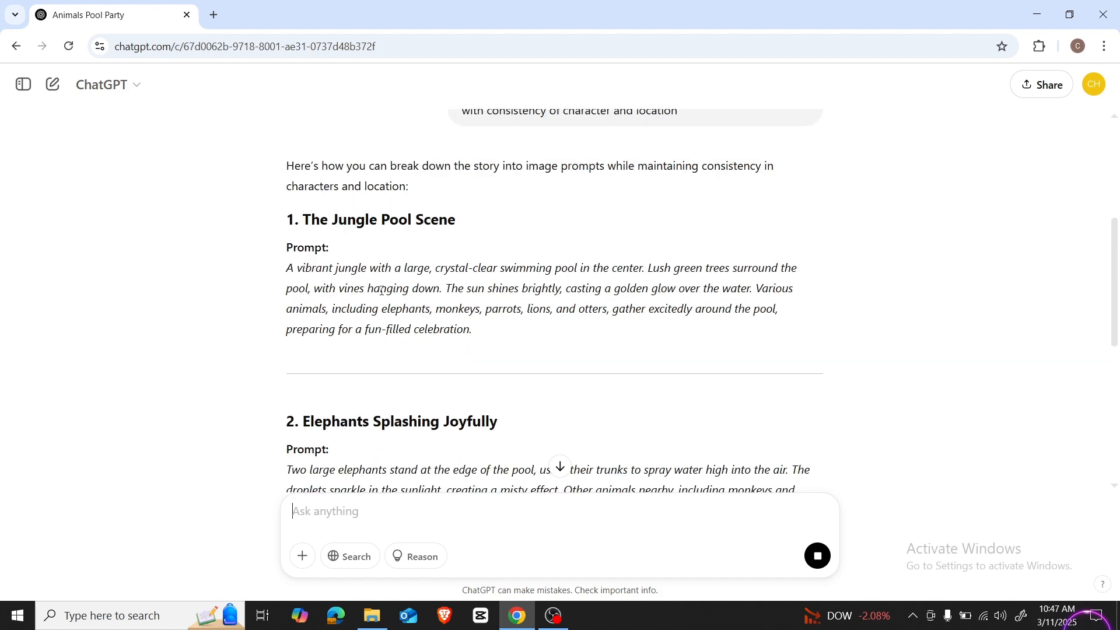
# Step: Review the scene-by-scene image prompts that ChatGPT wrote for the animal pool party story
pyautogui.scroll(-7, 385, 295)
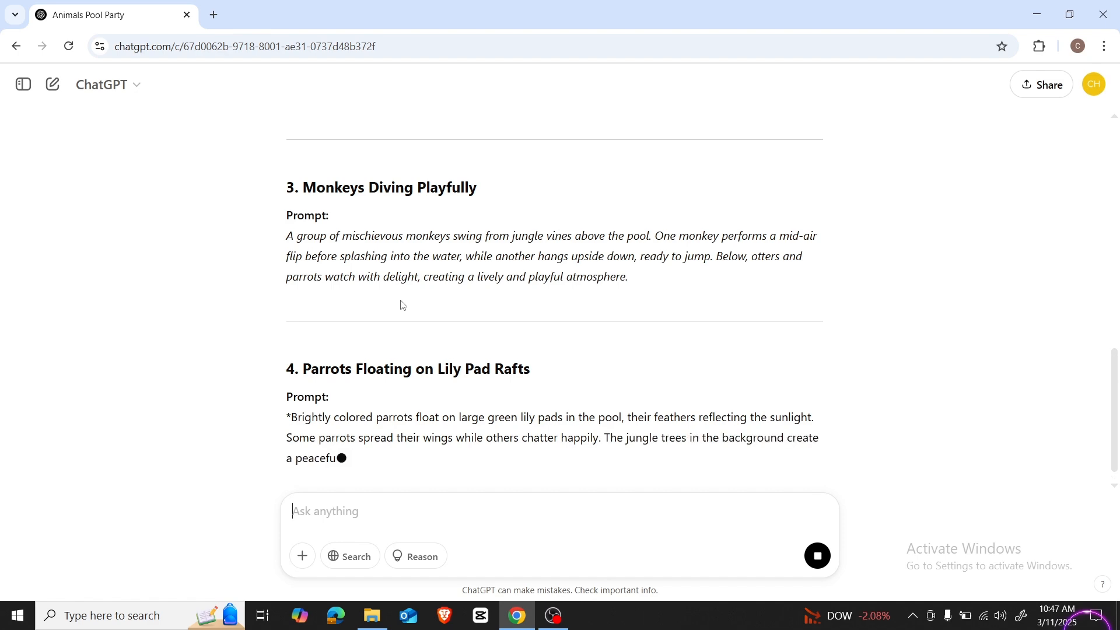
pyautogui.scroll(11, 402, 303)
pyautogui.scroll(-4, 402, 306)
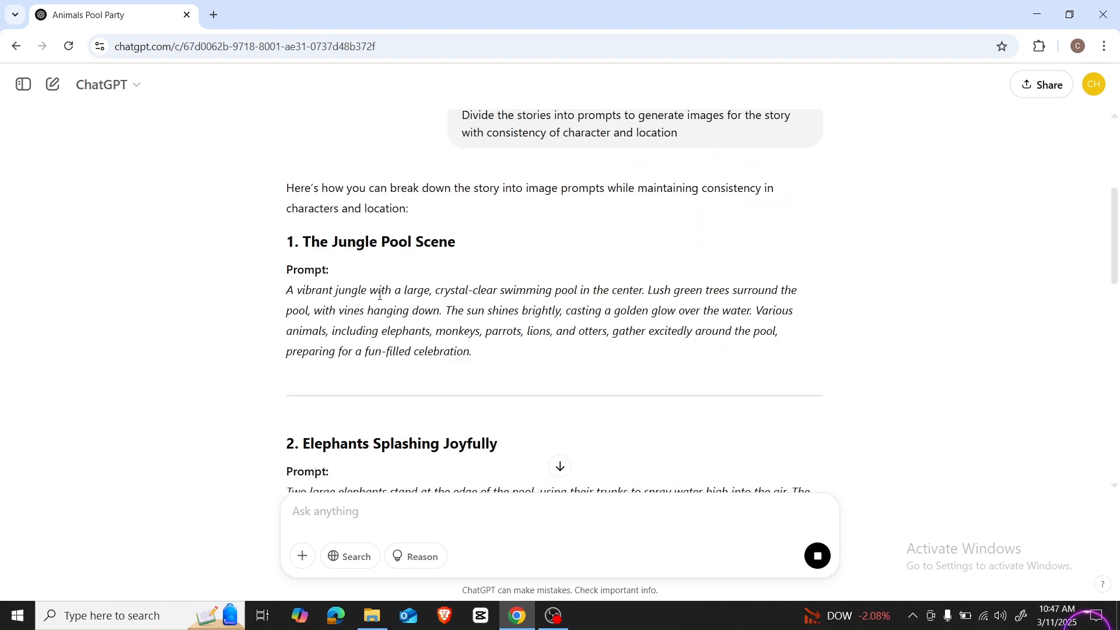
pyautogui.scroll(-4, 441, 292)
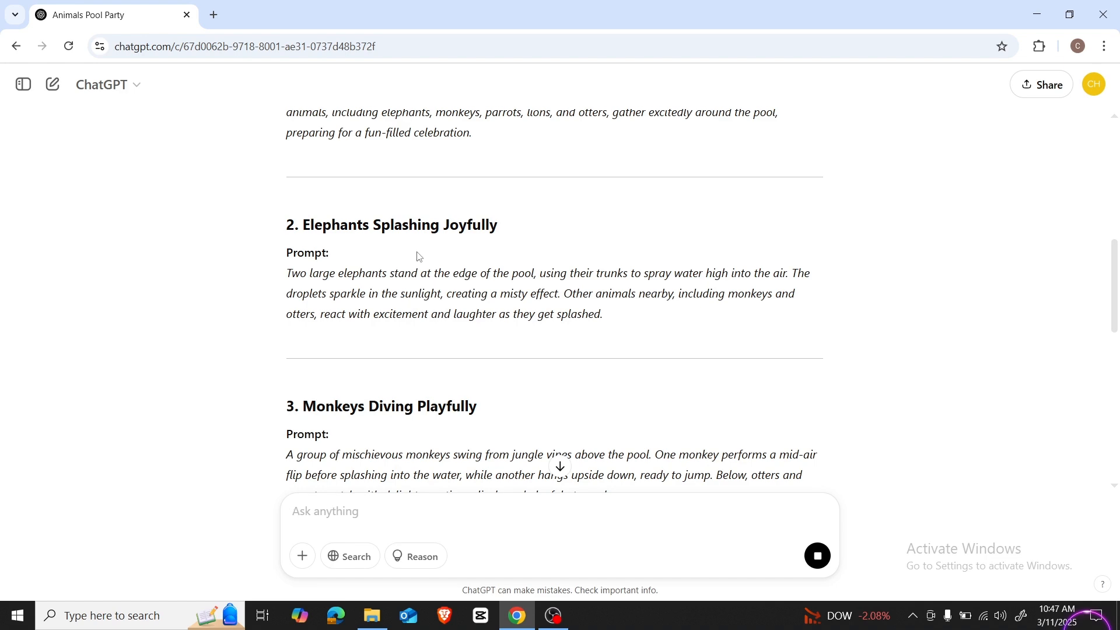
pyautogui.scroll(-3, 397, 345)
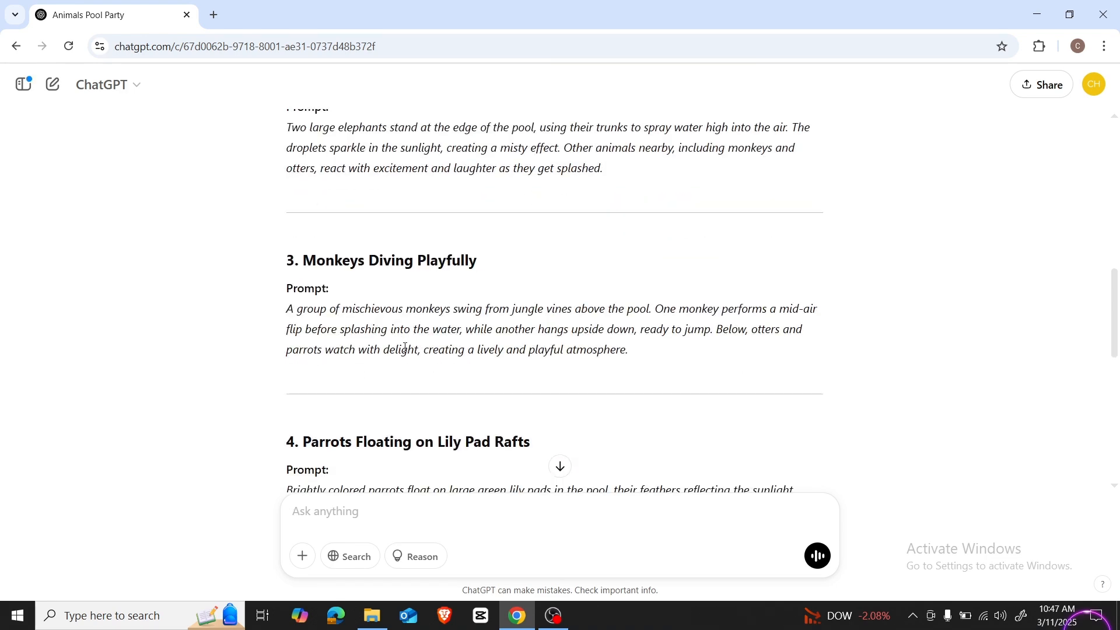
pyautogui.scroll(-3, 400, 356)
pyautogui.scroll(-6, 391, 360)
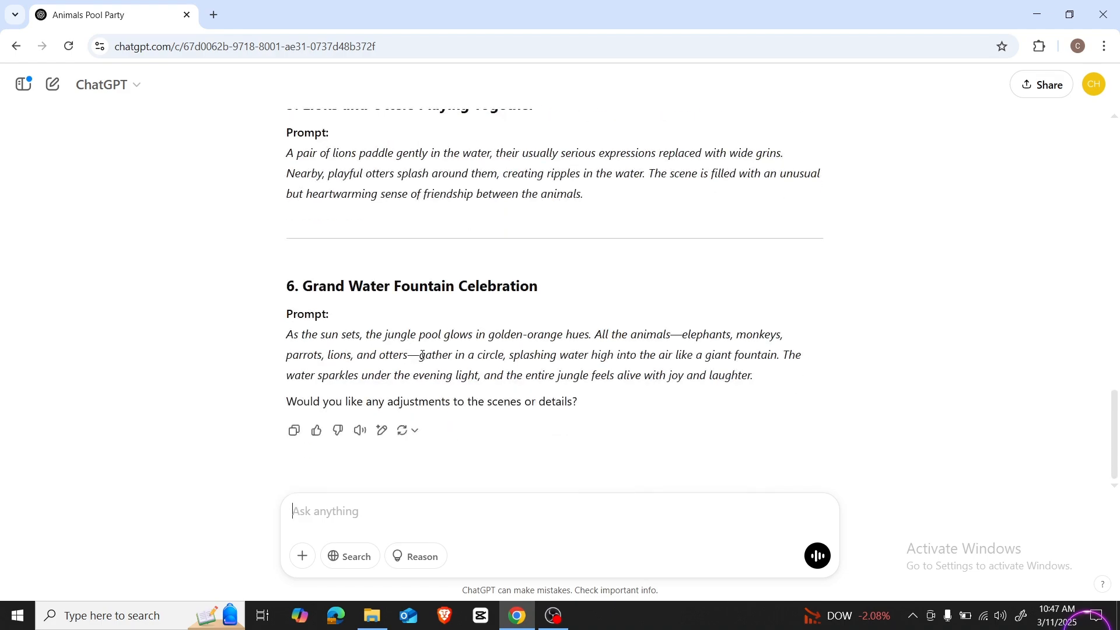
pyautogui.scroll(3, 443, 365)
pyautogui.scroll(-3, 443, 364)
pyautogui.scroll(4, 448, 368)
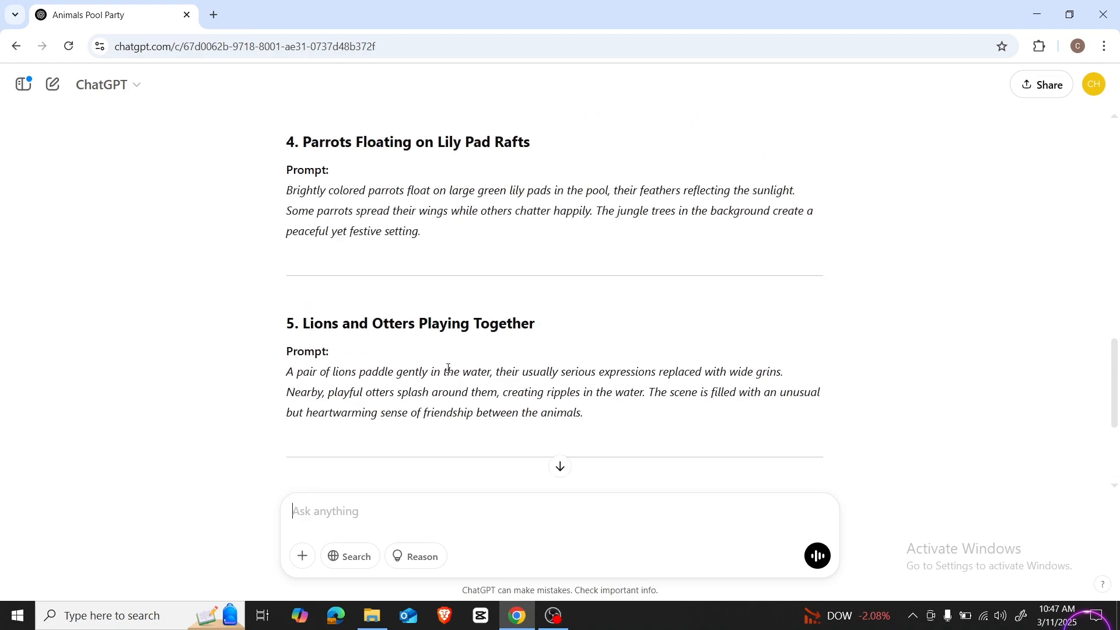
pyautogui.scroll(15, 448, 368)
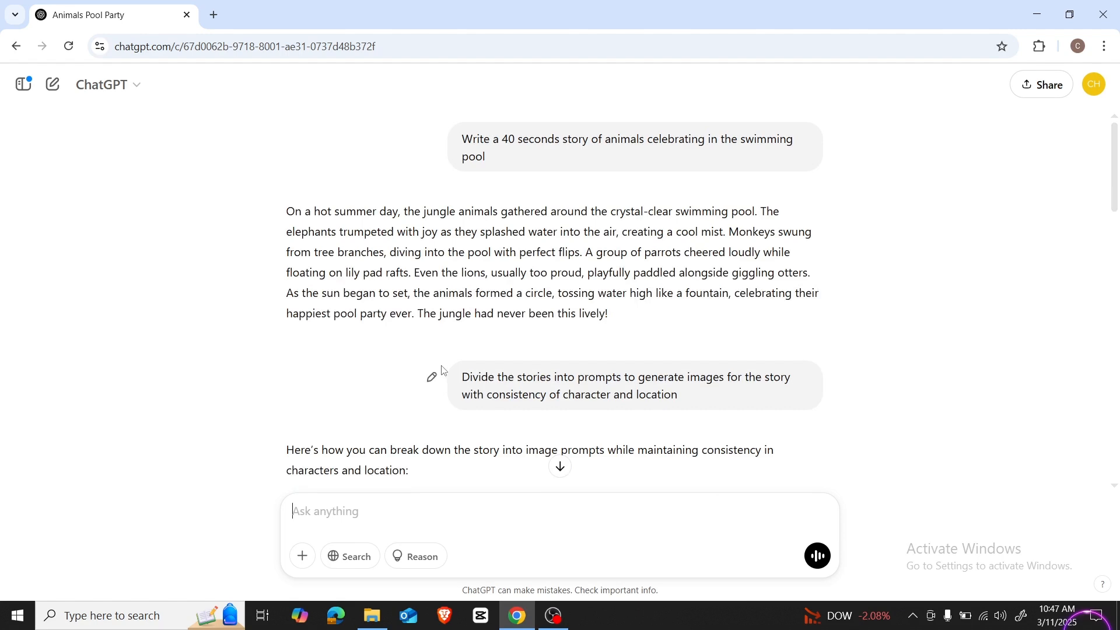
pyautogui.scroll(-10, 444, 370)
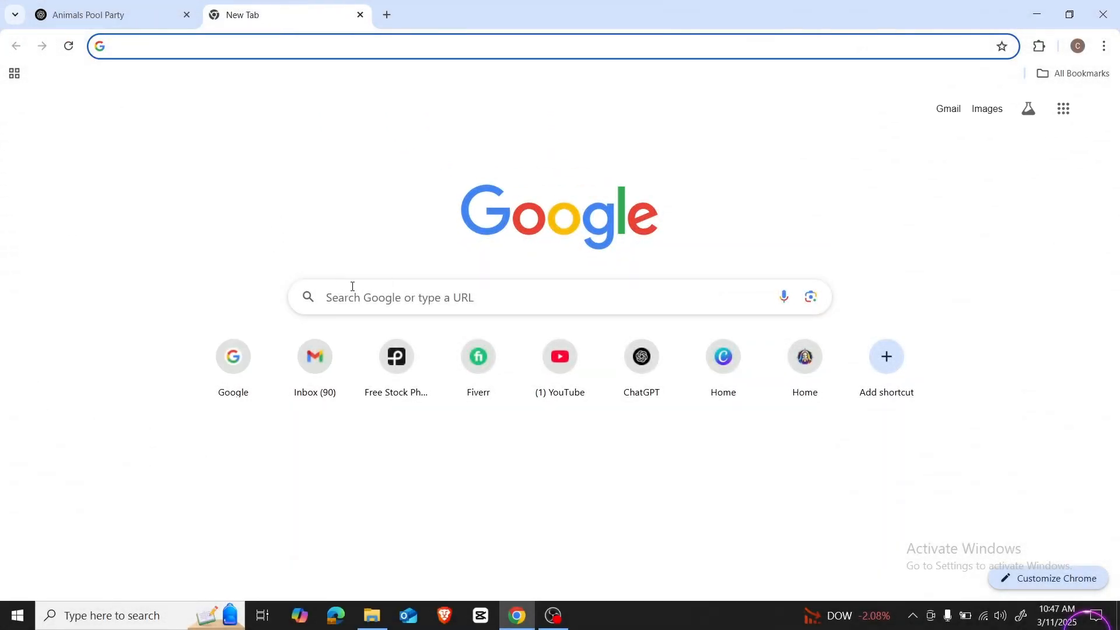
# Step: Open Google in the new tab, search for "meta ai" and go to the Meta AI site
pyautogui.write('goo')
pyautogui.press('Return')
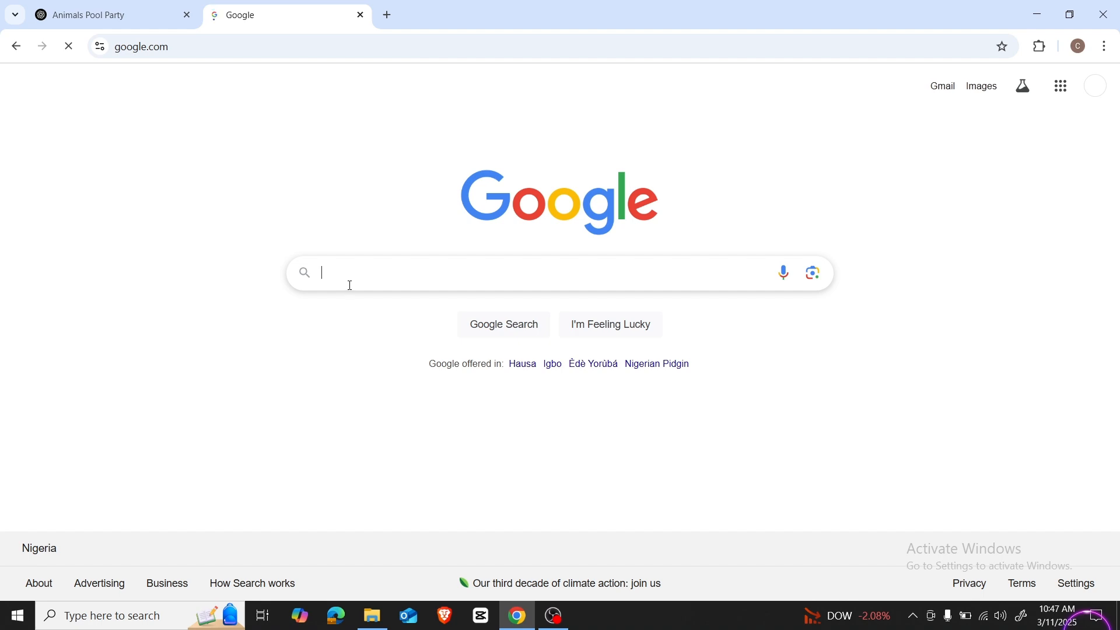
pyautogui.write('meta ai')
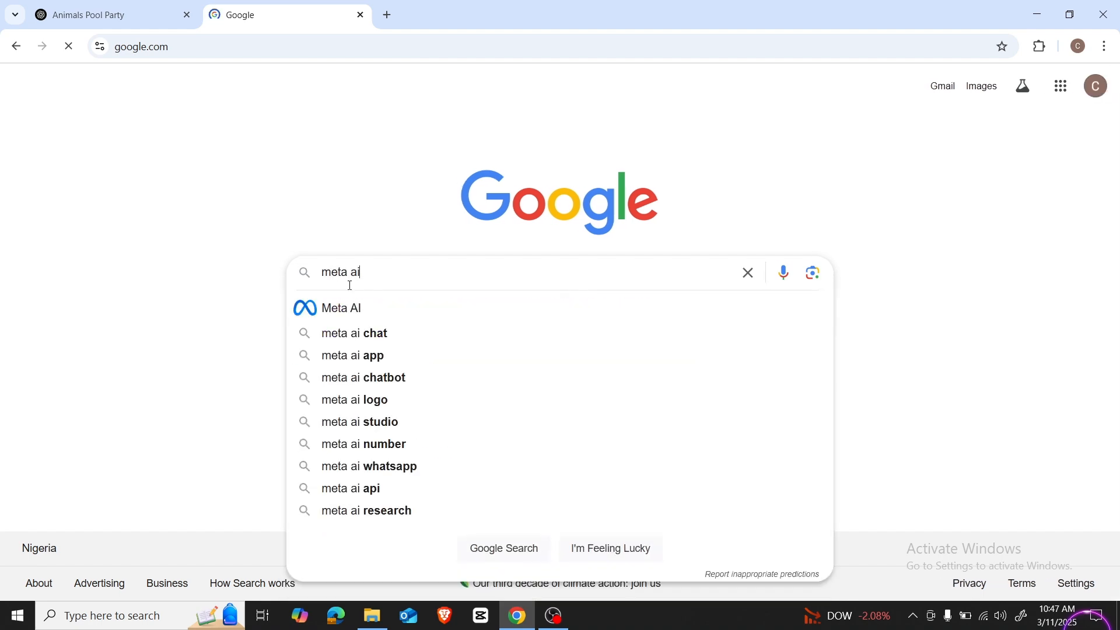
pyautogui.press('Return')
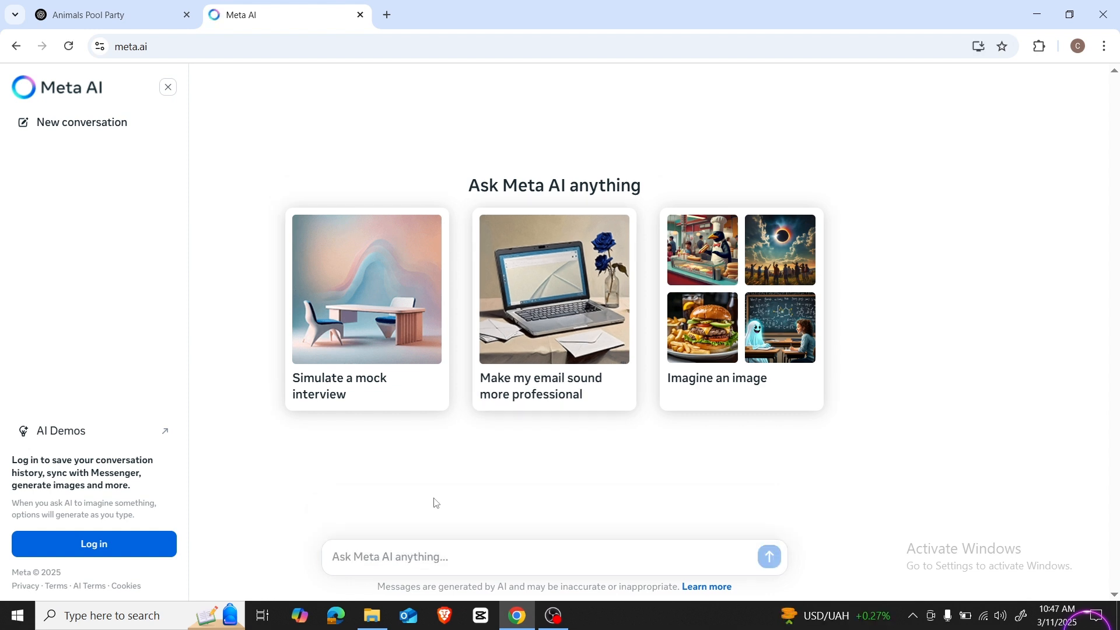
# Step: Generate images in Meta AI from ChatGPT's "Monkeys Diving Playfully" prompt and look through them
pyautogui.click(138, 20)
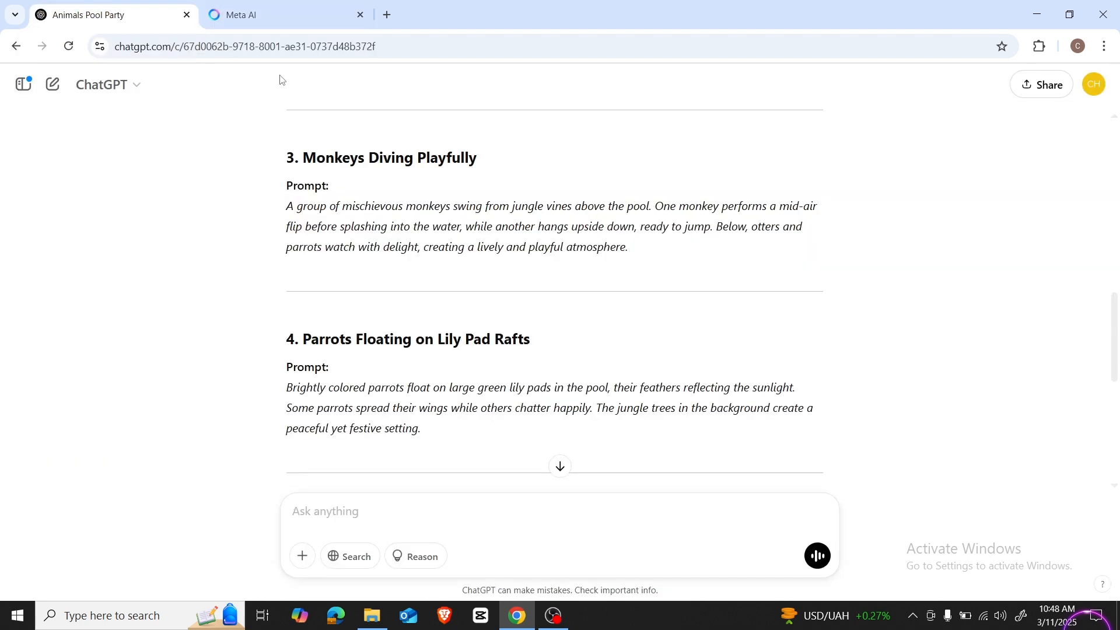
pyautogui.tripleClick(288, 210)
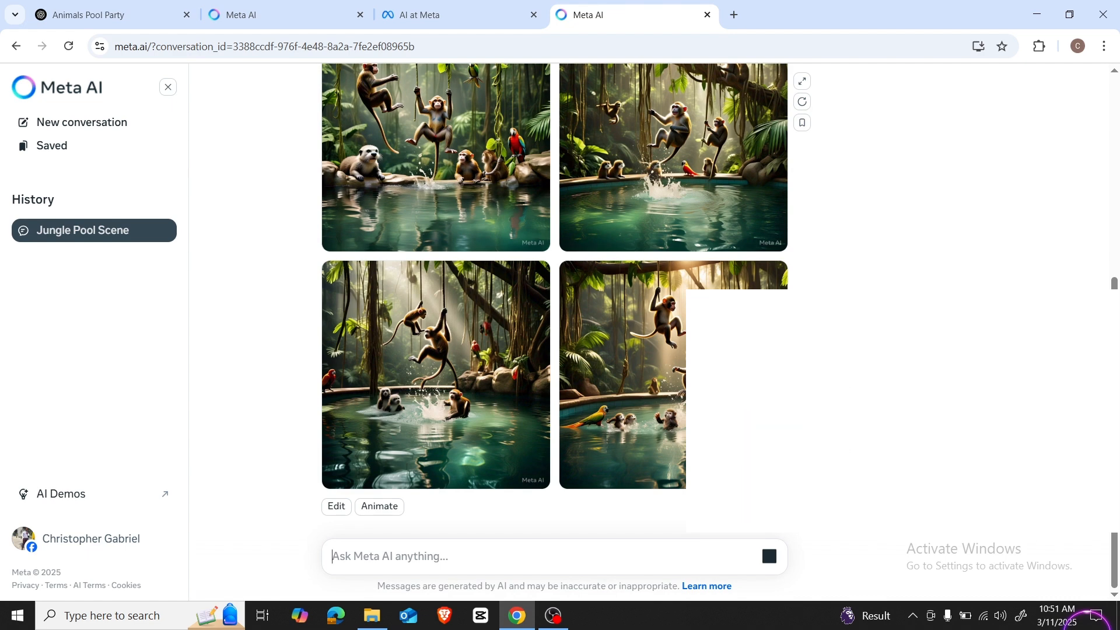
pyautogui.scroll(4, 859, 425)
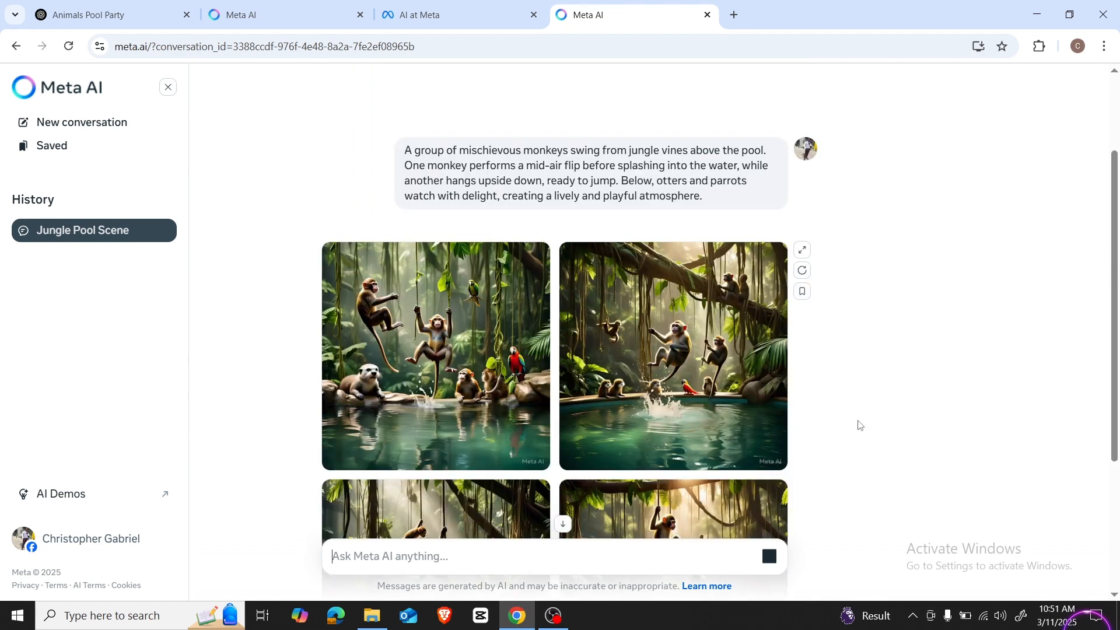
pyautogui.scroll(-4, 894, 378)
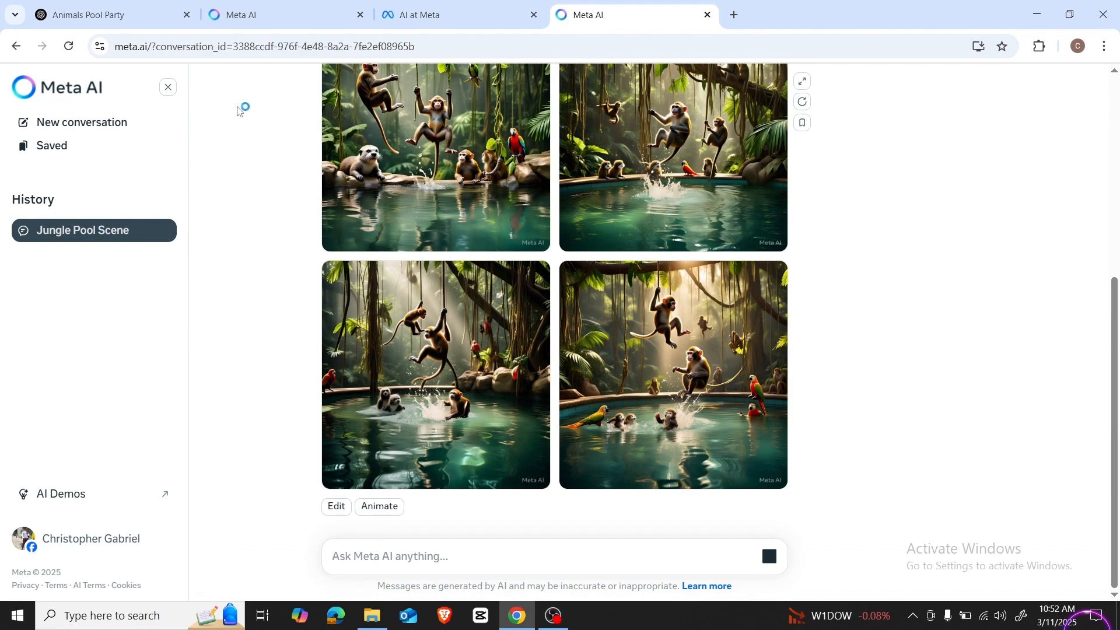
# Step: Copy the "Elephants Splashing Joyfully" prompt from ChatGPT and paste it into the Meta AI conversation
pyautogui.click(133, 22)
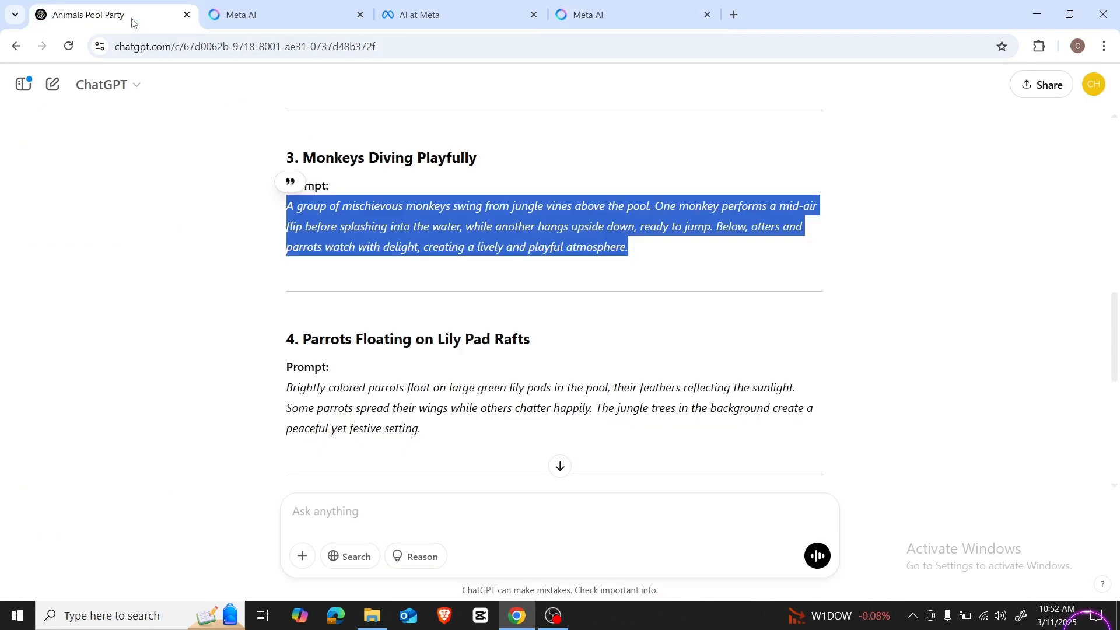
pyautogui.tripleClick(367, 386)
pyautogui.scroll(5, 399, 362)
pyautogui.tripleClick(399, 362)
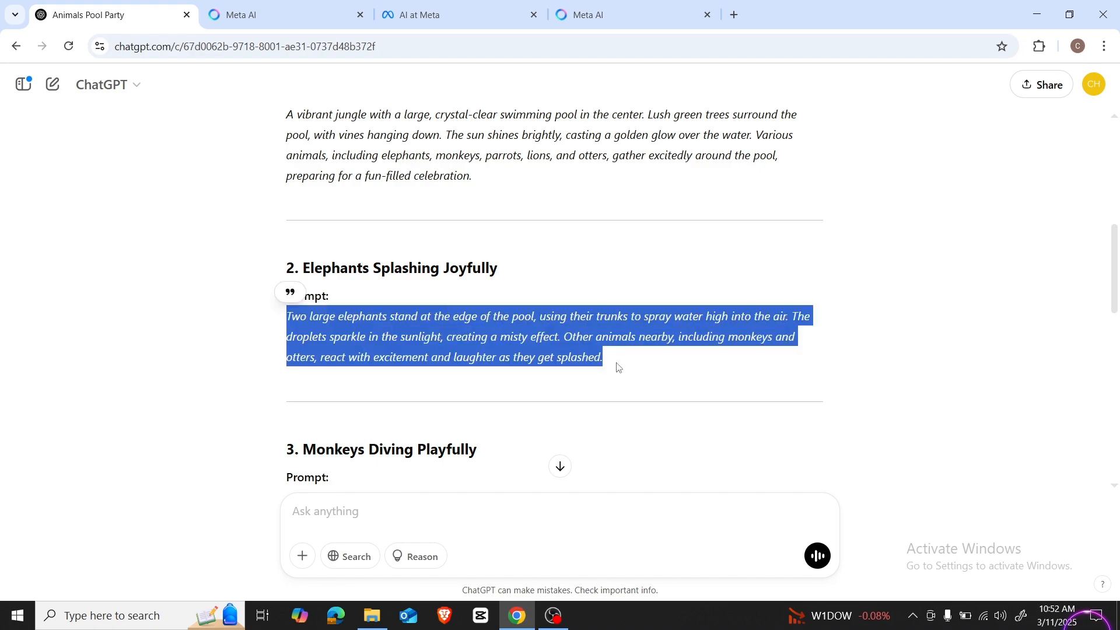
pyautogui.hotkey('ctrl', 'c')
pyautogui.click(604, 15)
pyautogui.hotkey('ctrl', 'v')
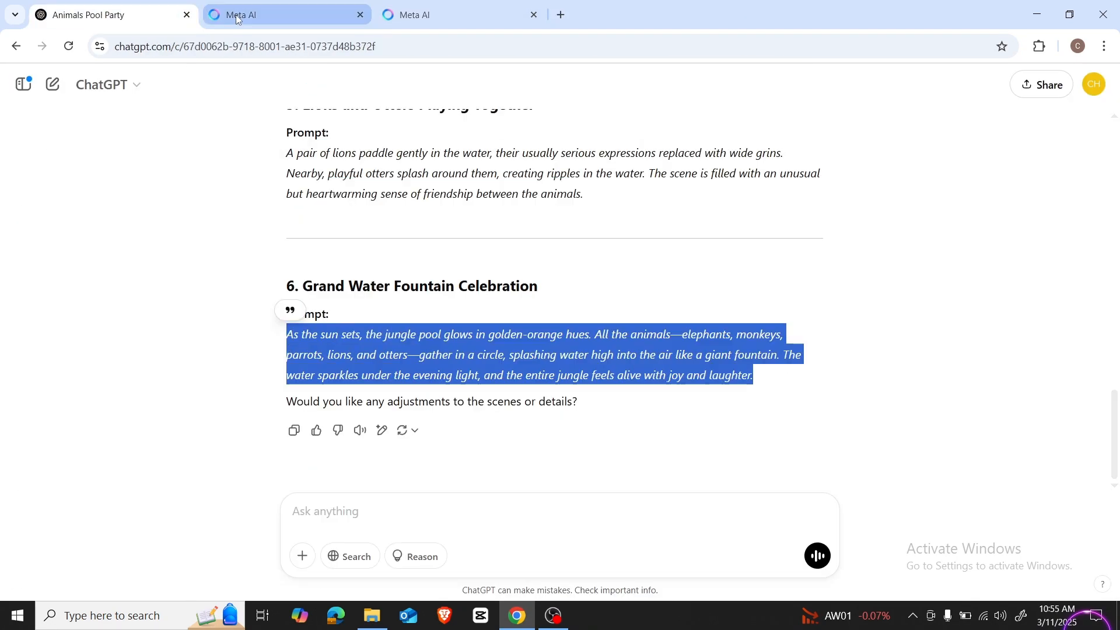
# Step: Review the images generated for each story scene in the Meta AI "Elephant Water Play" conversation
pyautogui.click(238, 19)
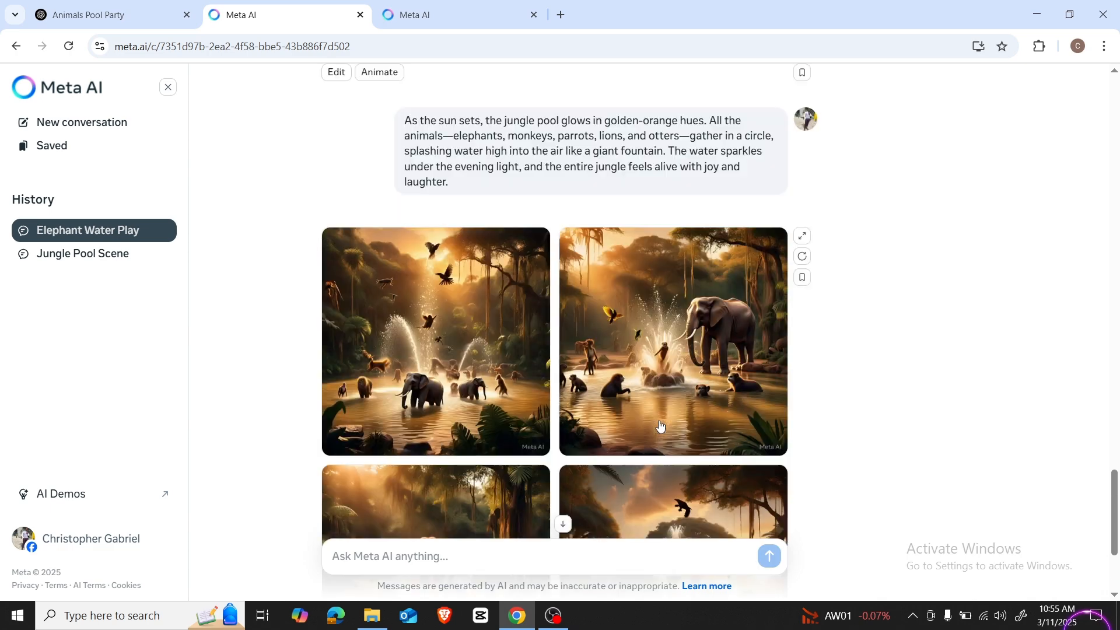
pyautogui.scroll(3, 650, 424)
pyautogui.scroll(8, 651, 424)
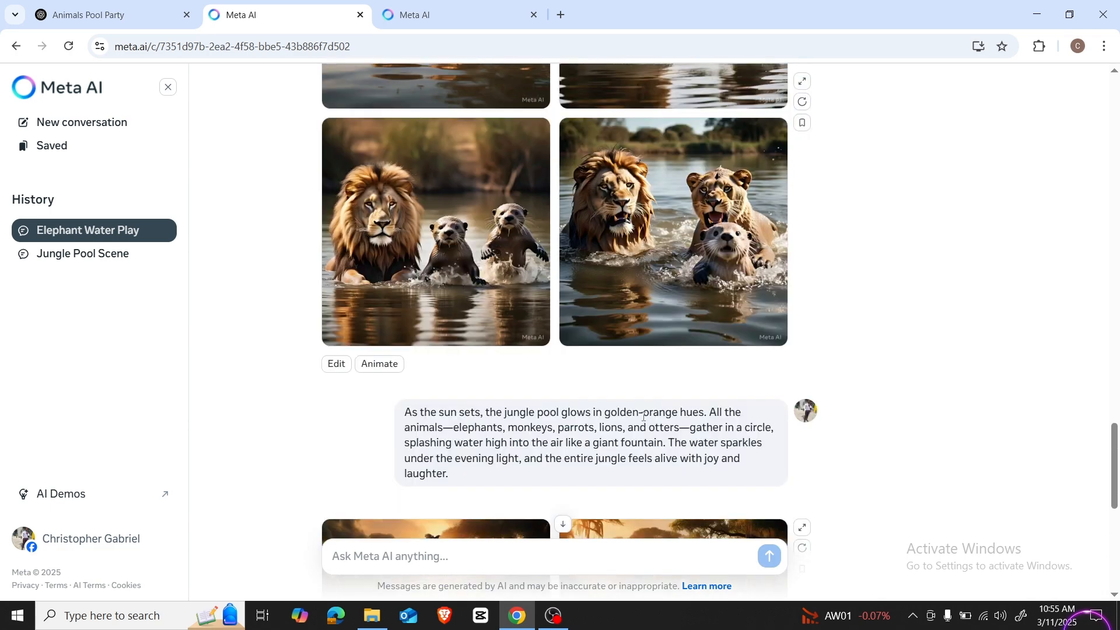
pyautogui.scroll(-15, 641, 421)
pyautogui.scroll(6, 642, 421)
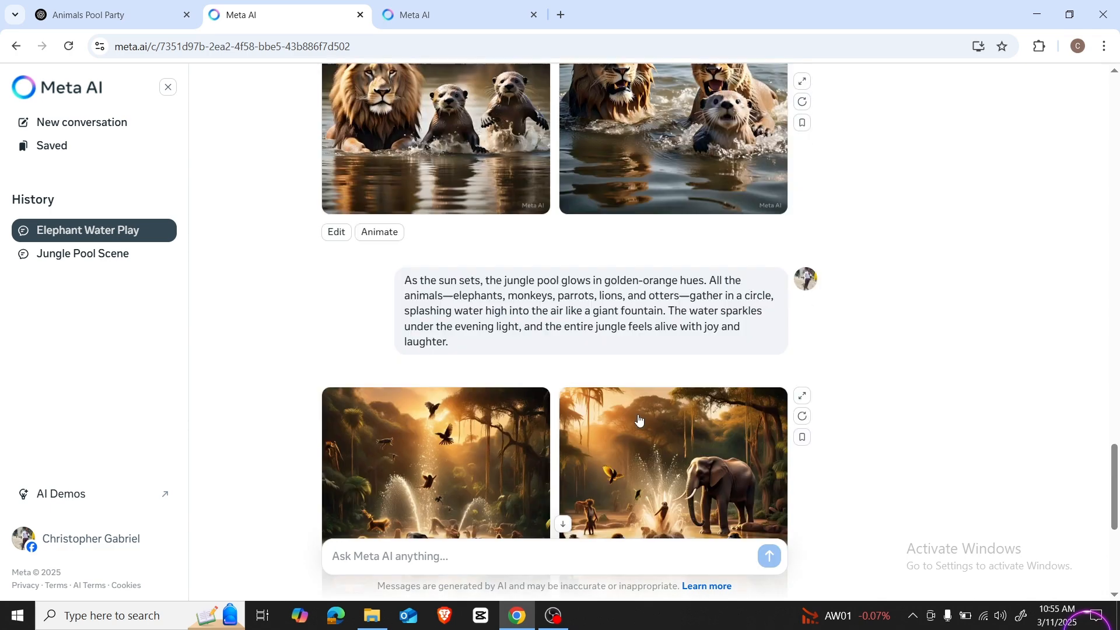
pyautogui.scroll(15, 639, 420)
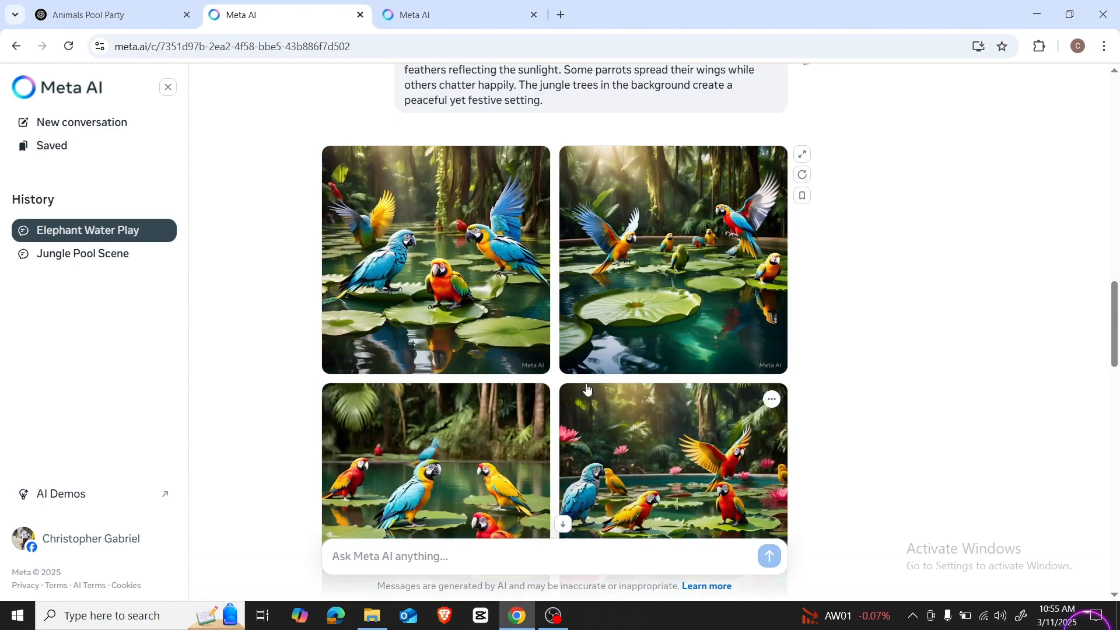
pyautogui.scroll(15, 623, 321)
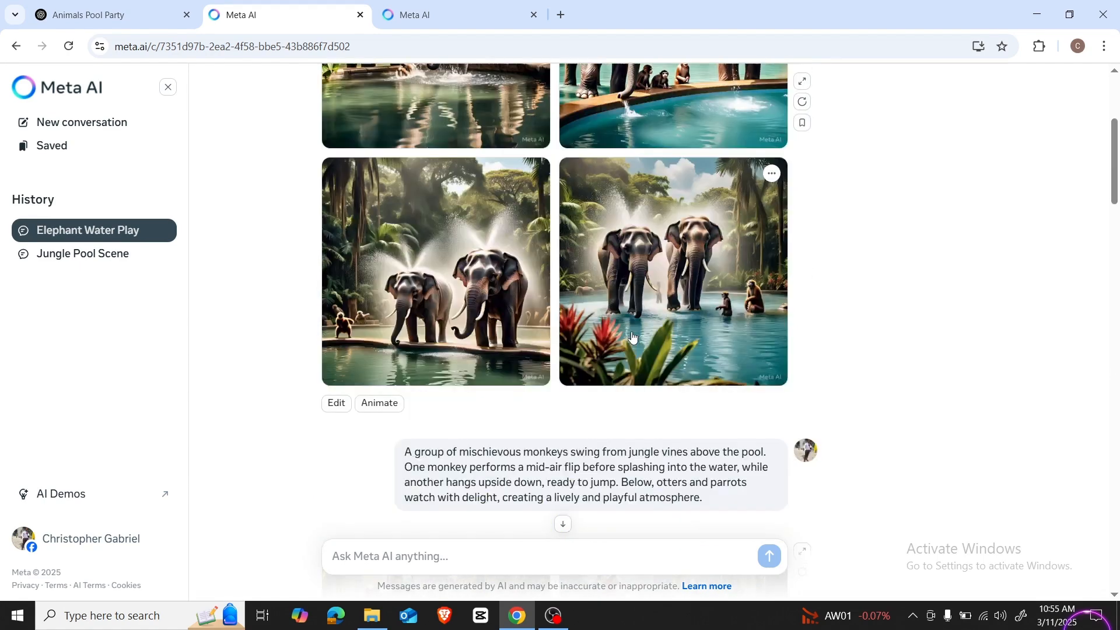
# Step: Animate the generated elephant images in the "Elephant Water Play" conversation and view the moving results
pyautogui.scroll(-5, 632, 337)
pyautogui.scroll(4, 797, 345)
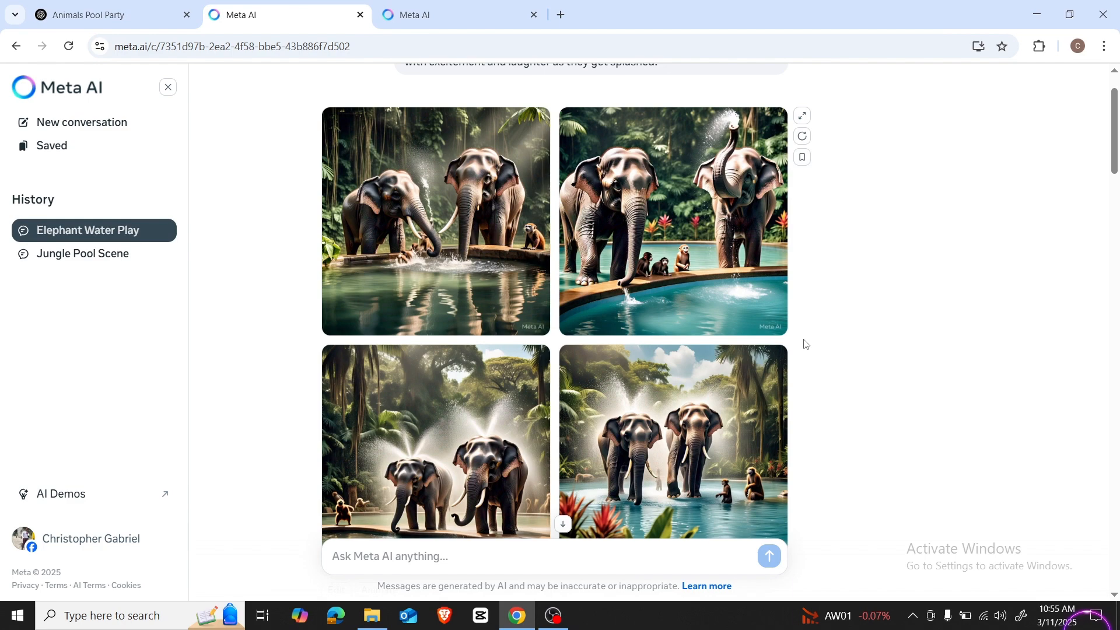
pyautogui.scroll(-2, 805, 344)
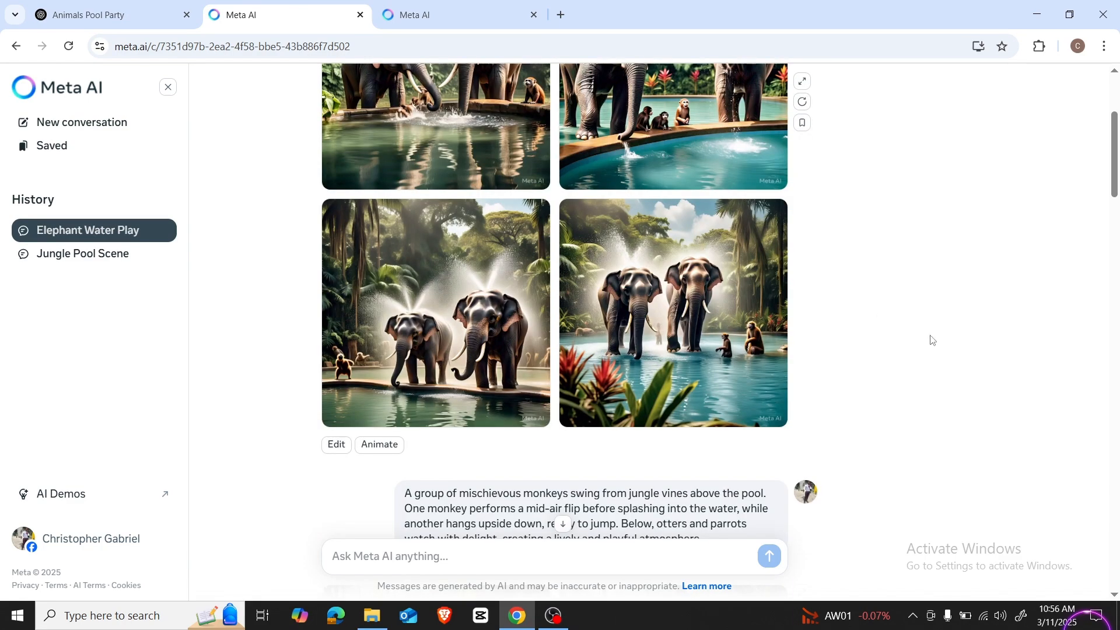
pyautogui.click(379, 445)
pyautogui.scroll(2, 844, 422)
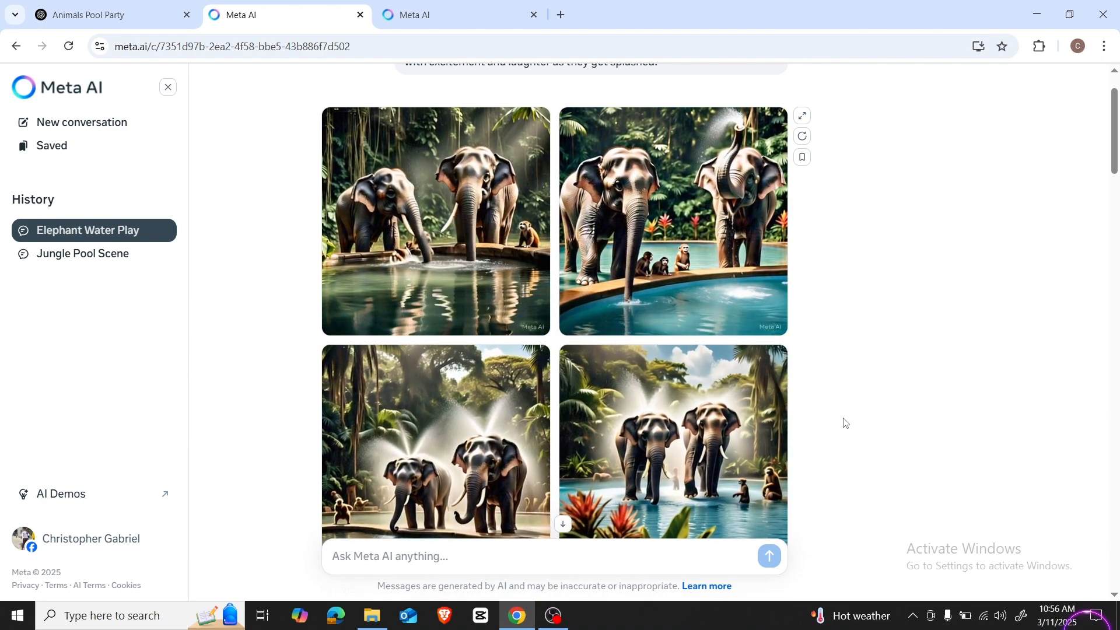
pyautogui.scroll(1, 843, 420)
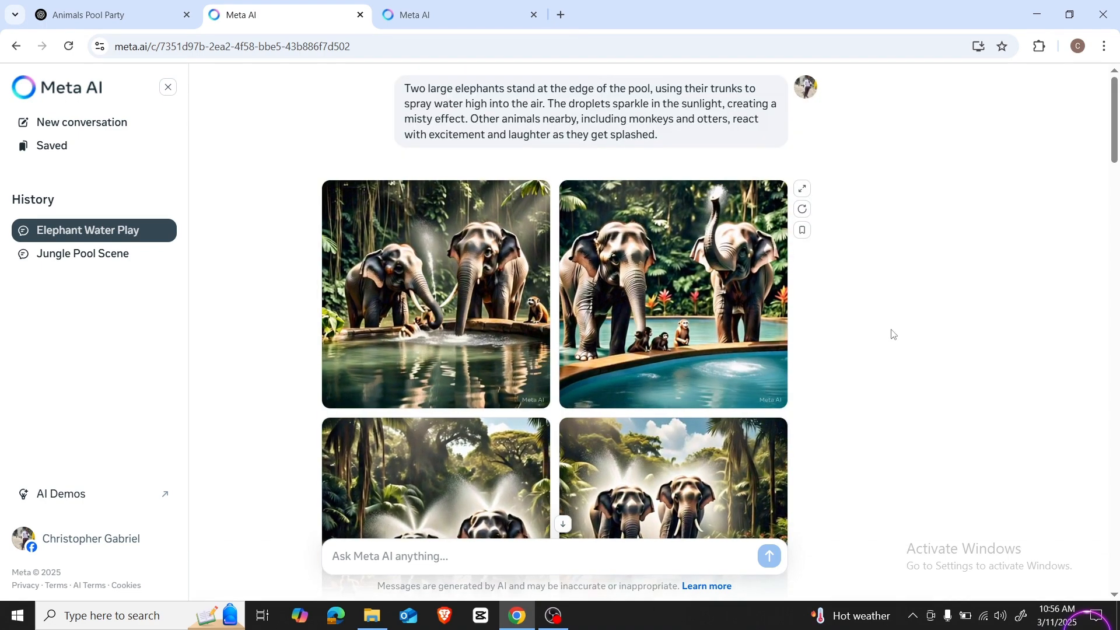
# Step: Animate the parrots-on-lily-pads images further down the same conversation
pyautogui.scroll(-7, 848, 367)
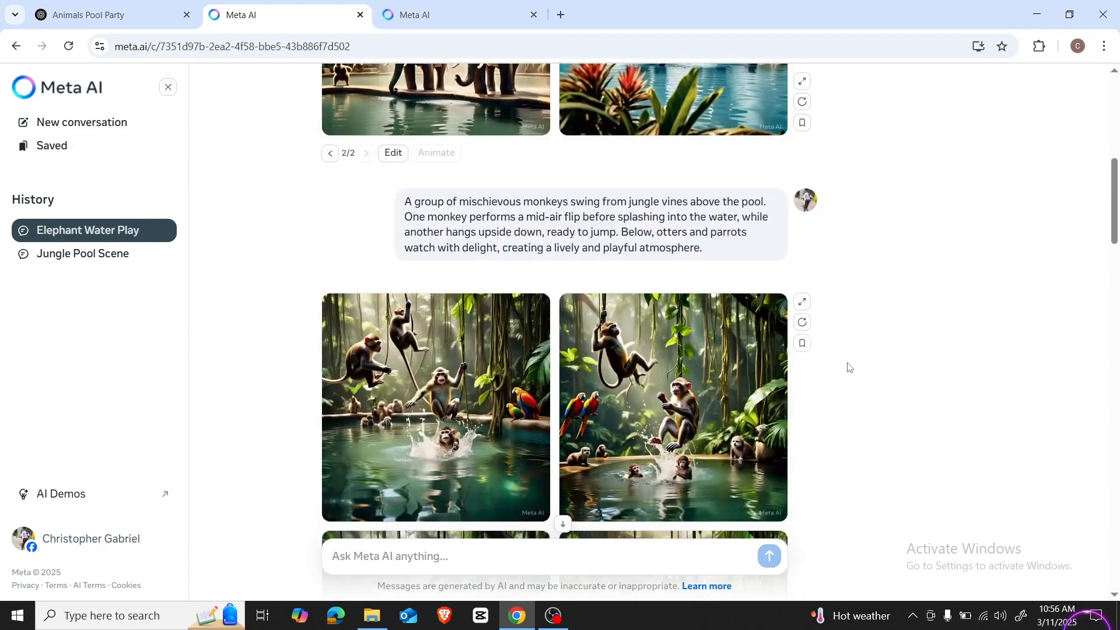
pyautogui.scroll(-3, 849, 367)
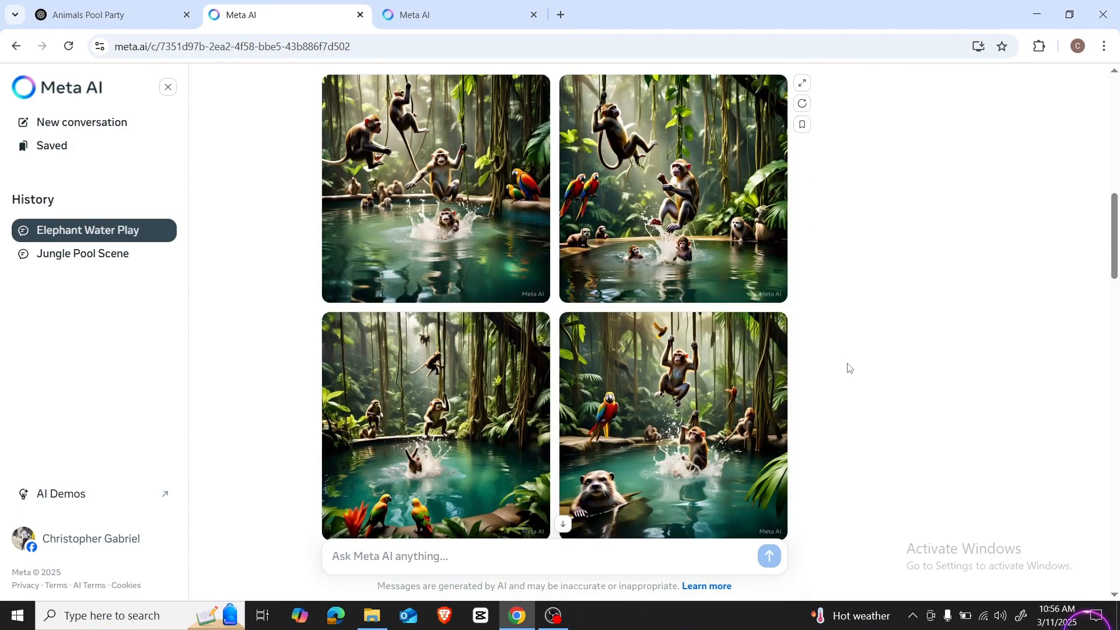
pyautogui.scroll(-2, 846, 367)
pyautogui.scroll(-7, 366, 432)
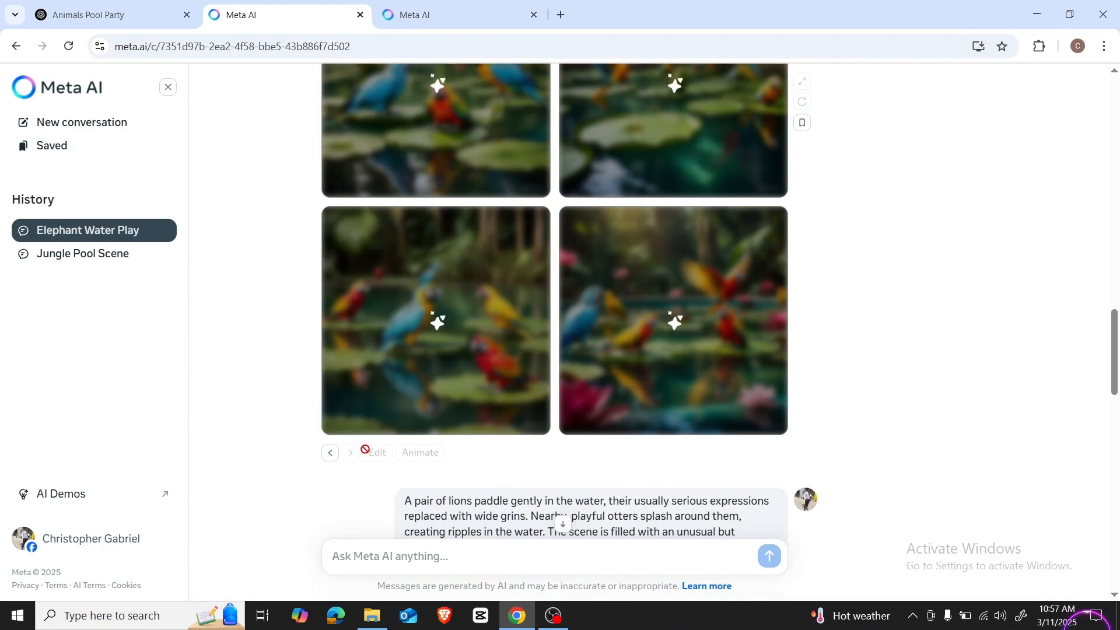
pyautogui.scroll(-10, 366, 449)
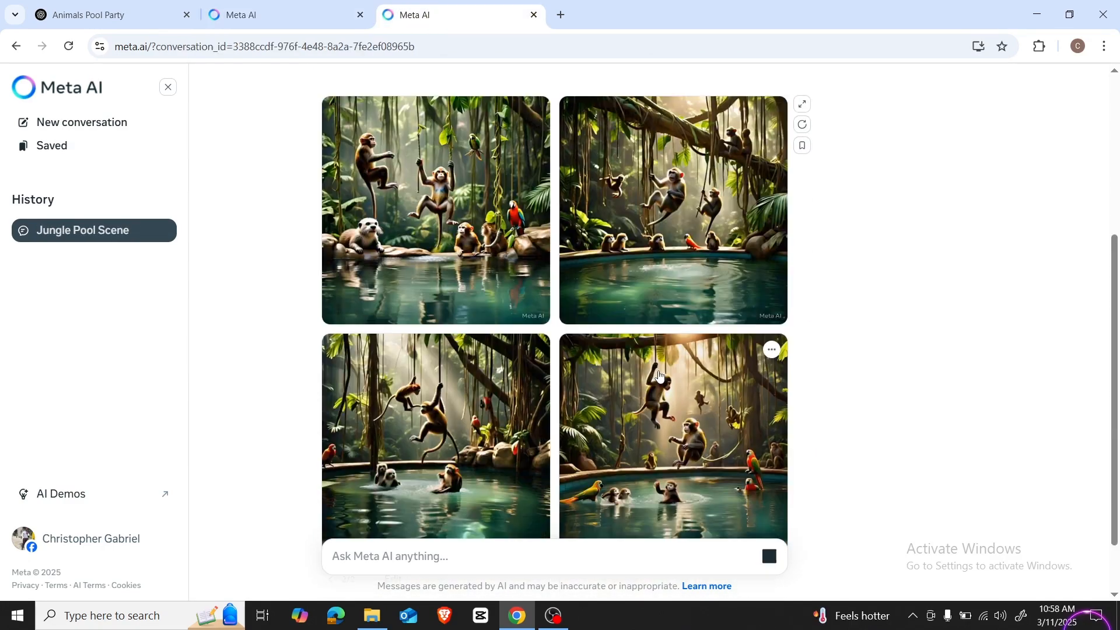
pyautogui.scroll(3, 639, 385)
pyautogui.scroll(-2, 638, 385)
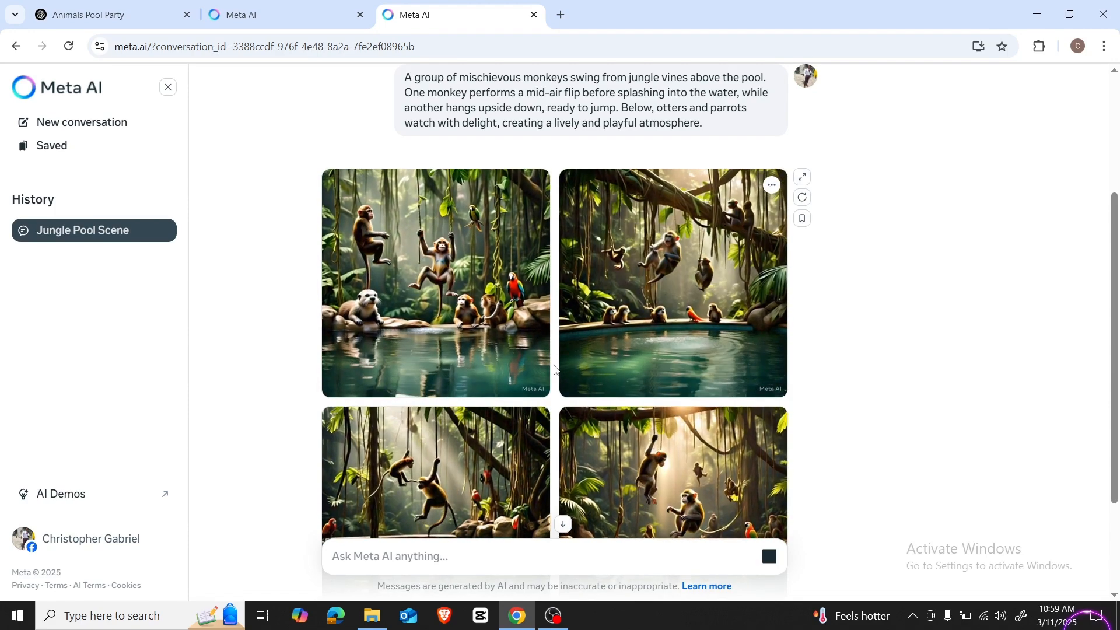
# Step: Return to the "Elephant Water Play" conversation and download the first animated elephant clip
pyautogui.scroll(-3, 554, 370)
pyautogui.click(228, 145)
pyautogui.click(310, 18)
pyautogui.click(534, 196)
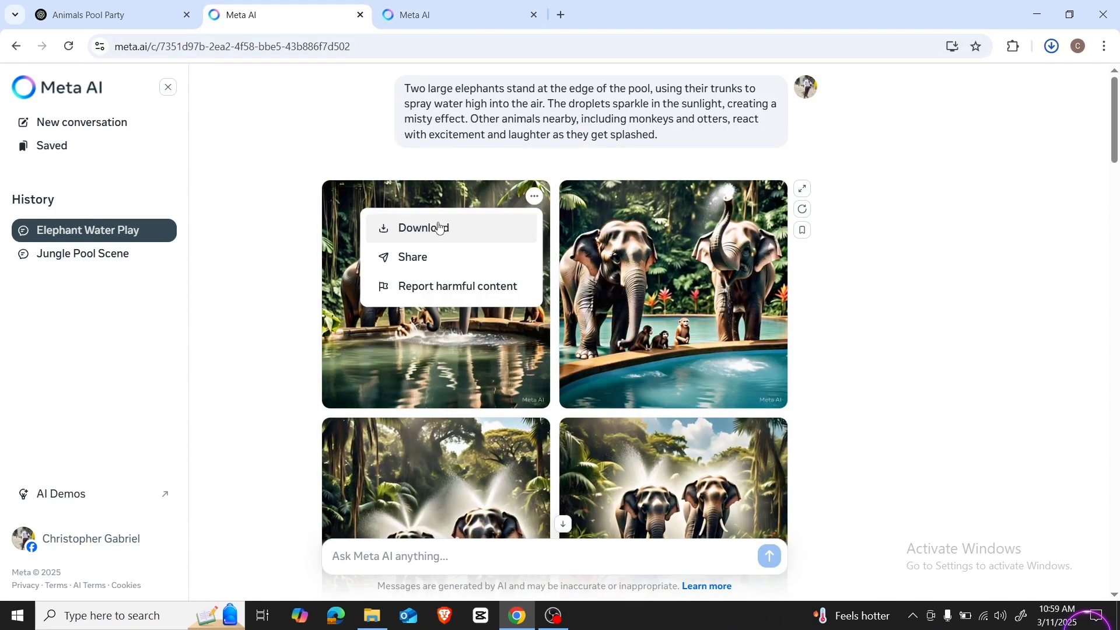
pyautogui.click(440, 228)
pyautogui.scroll(-20, 897, 387)
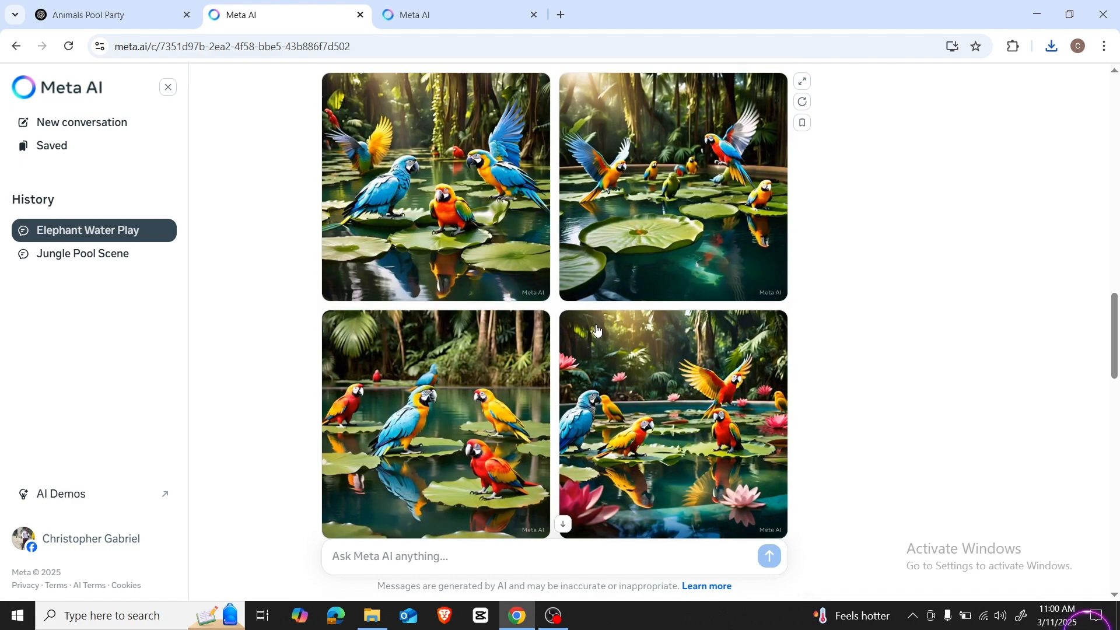
# Step: Switch to ChatGPT and look over the scene prompts and the original pool party story
pyautogui.hotkey('ctrl', 'shift', 'Tab')
pyautogui.scroll(4, 436, 256)
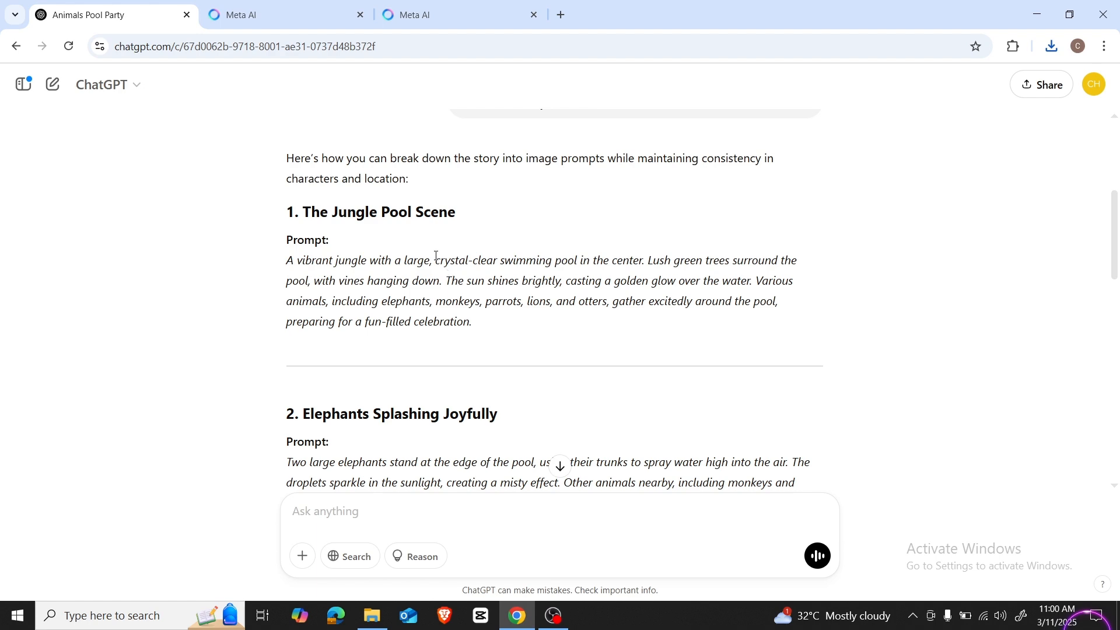
pyautogui.moveTo(287, 260); pyautogui.dragTo(479, 327)
pyautogui.scroll(-5, 442, 315)
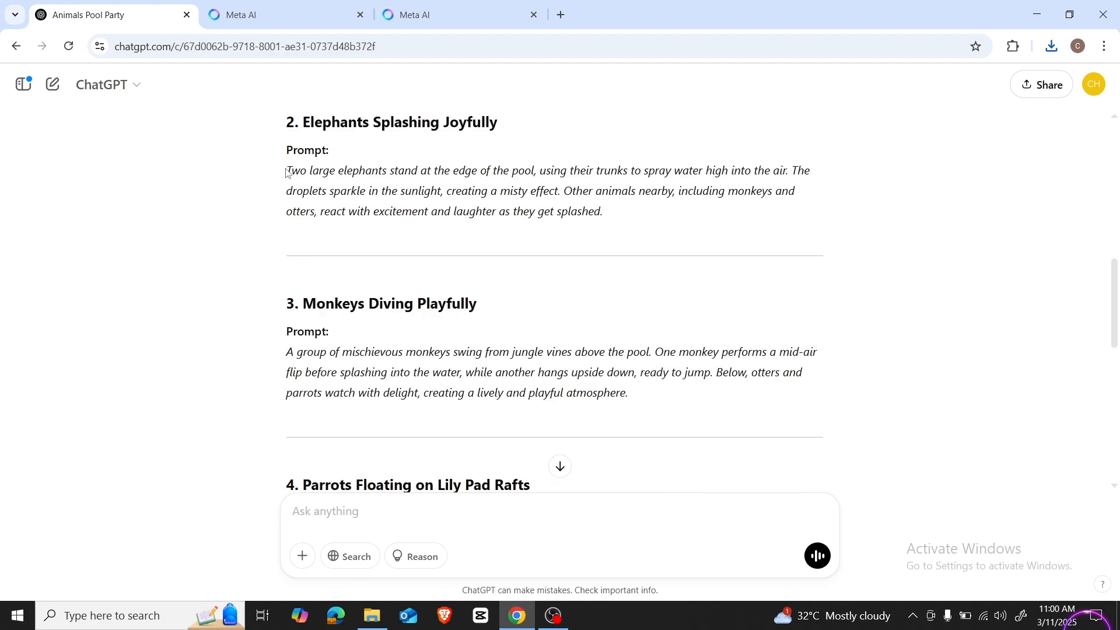
pyautogui.scroll(10, 598, 255)
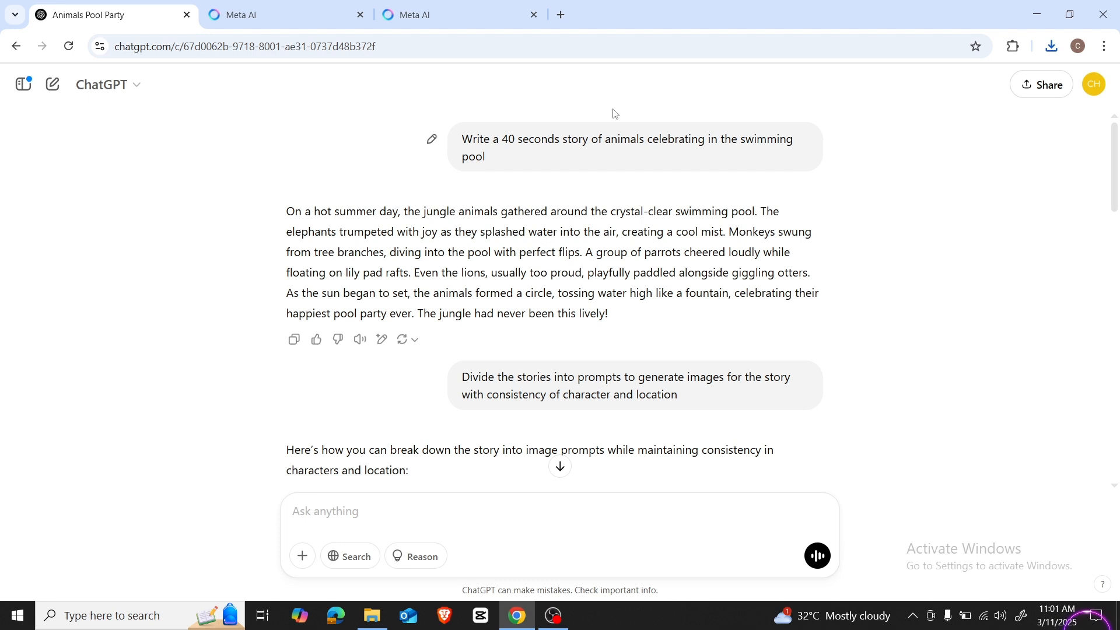
# Step: Open Google in a new tab, search for ElevenLabs and go to its pricing page
pyautogui.click(561, 15)
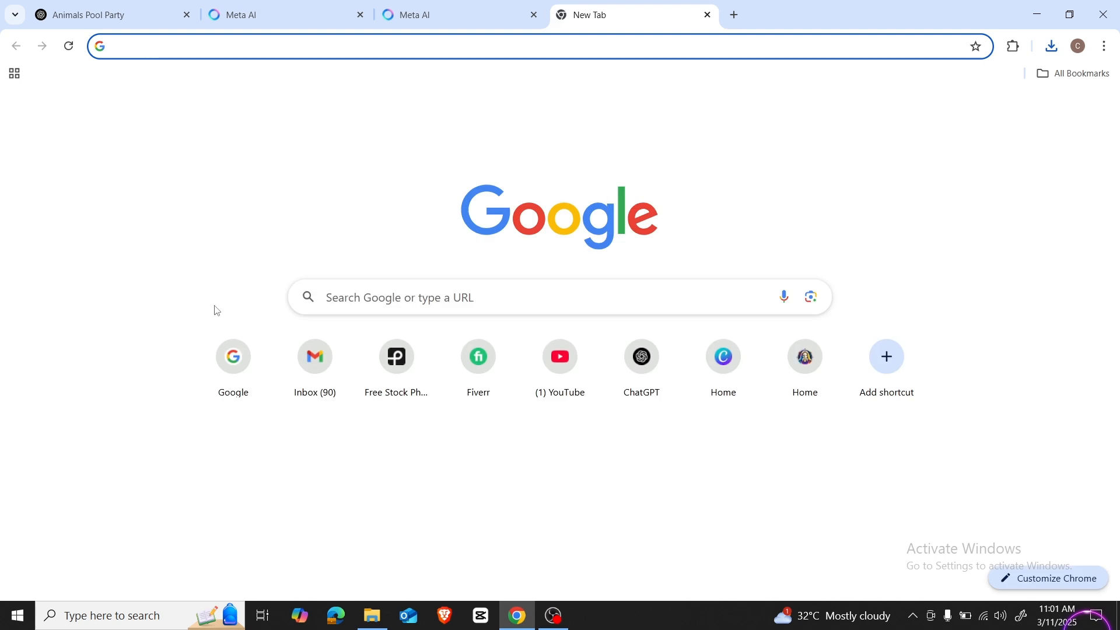
pyautogui.write('go')
pyautogui.press('Return')
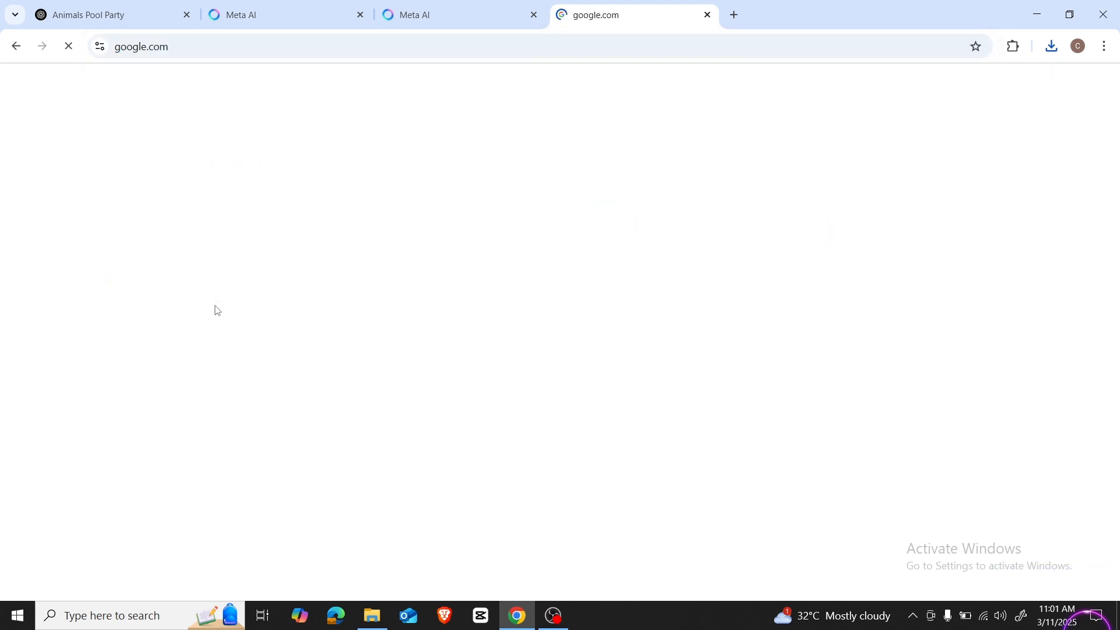
pyautogui.write('ele')
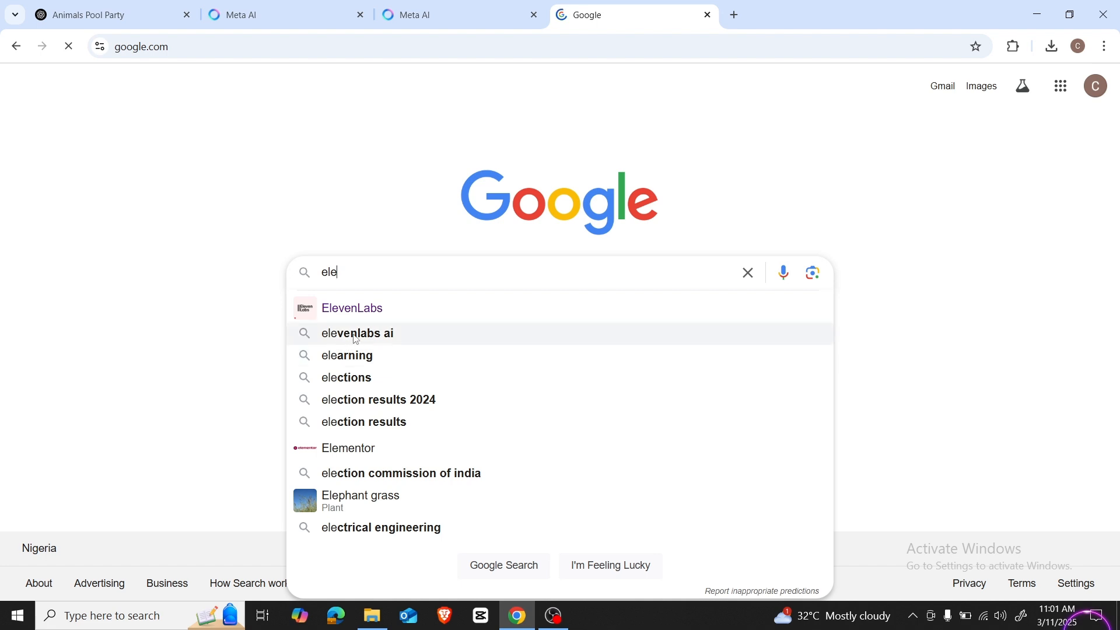
pyautogui.click(361, 311)
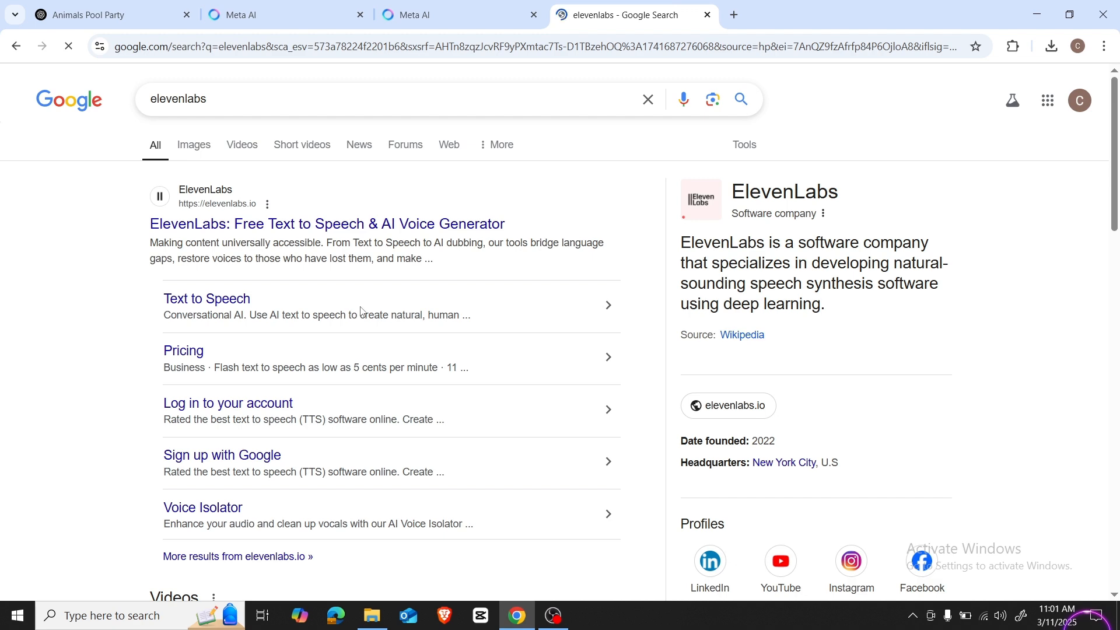
pyautogui.click(179, 350)
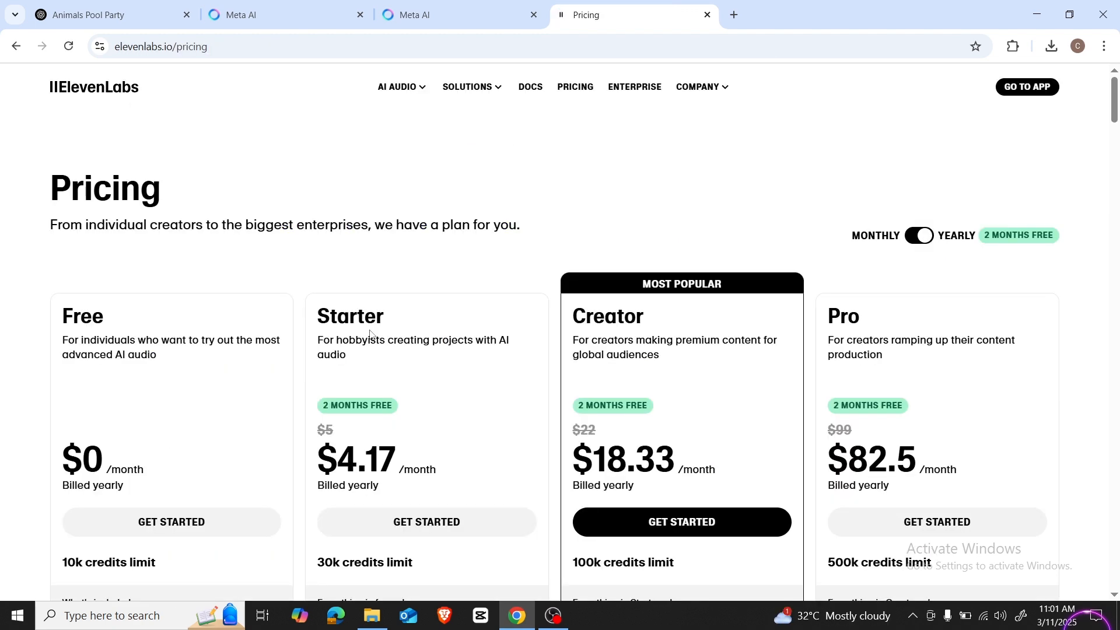
# Step: Compare the credits and features of the ElevenLabs plans and get started with the Free plan
pyautogui.scroll(-2, 368, 335)
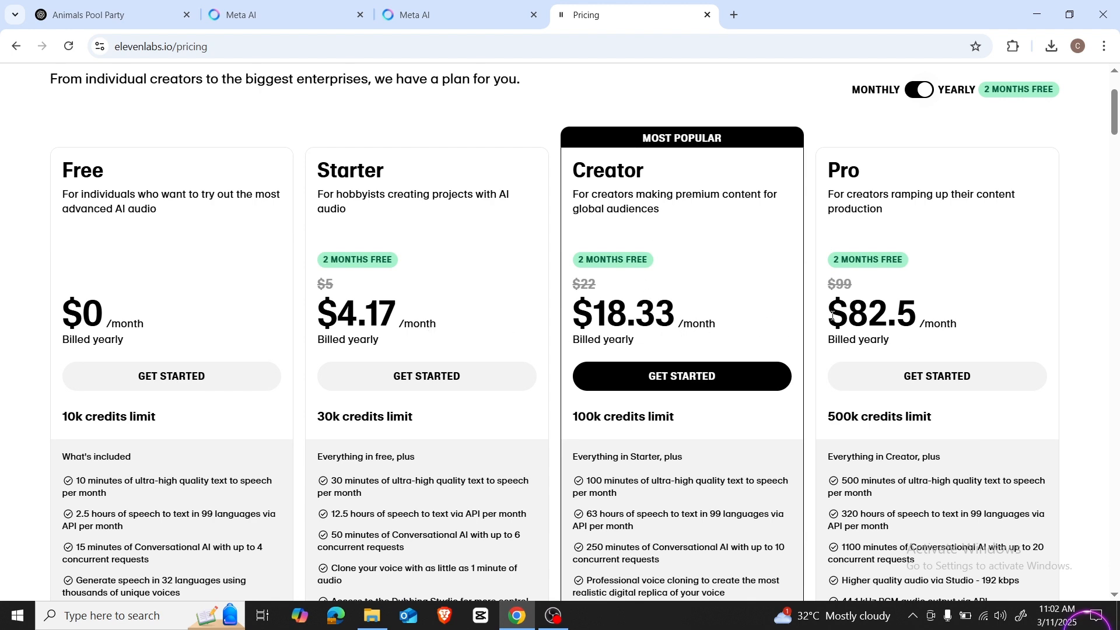
pyautogui.scroll(-1, 220, 312)
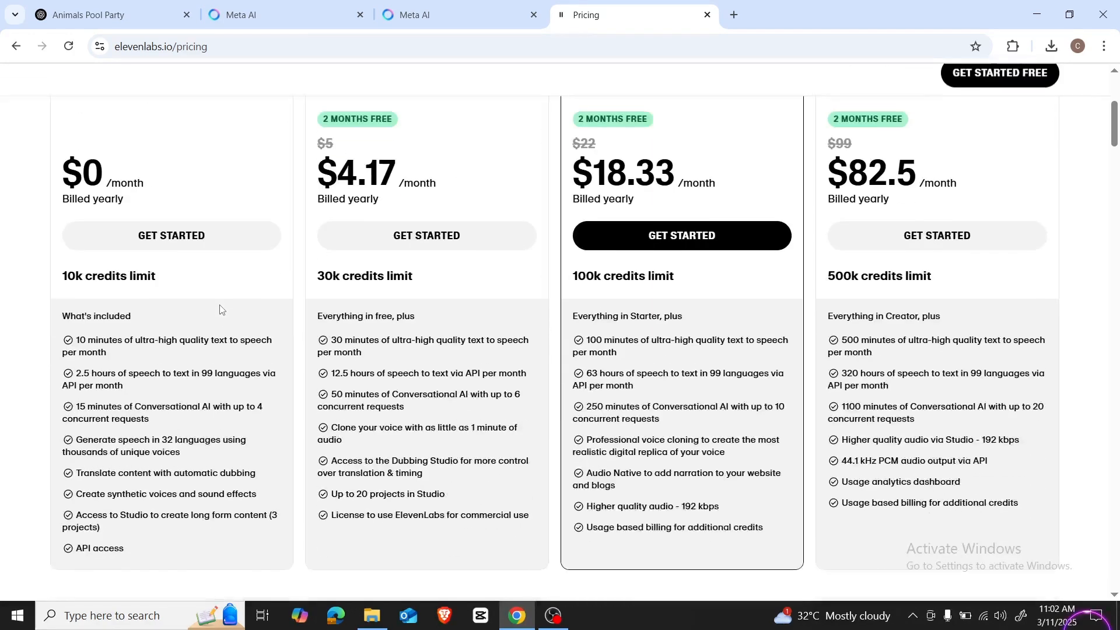
pyautogui.scroll(2, 163, 216)
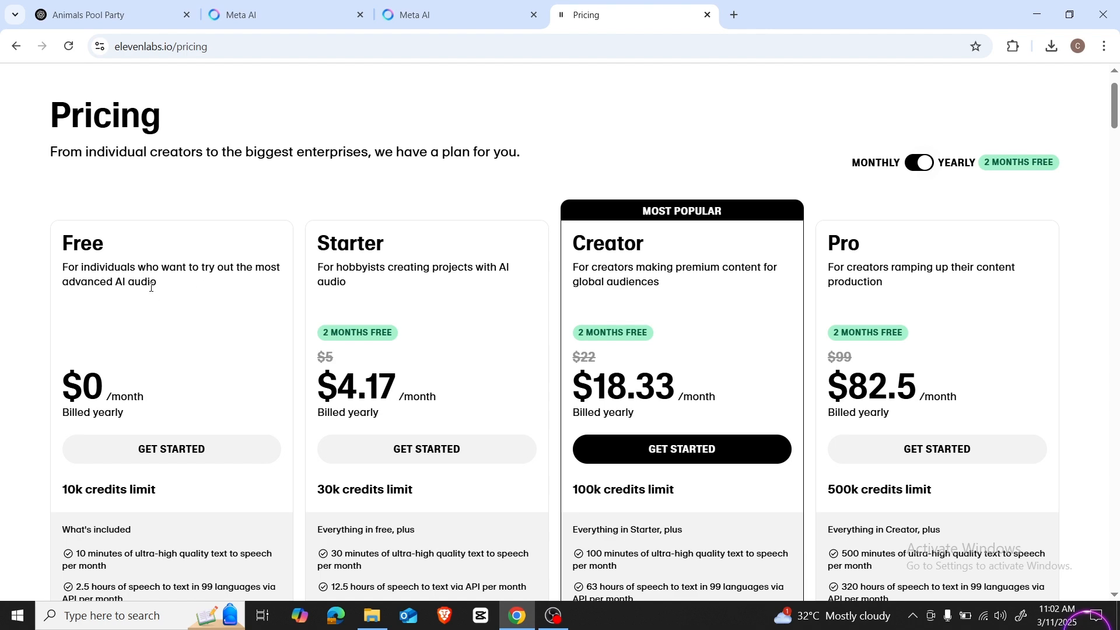
pyautogui.scroll(-5, 151, 286)
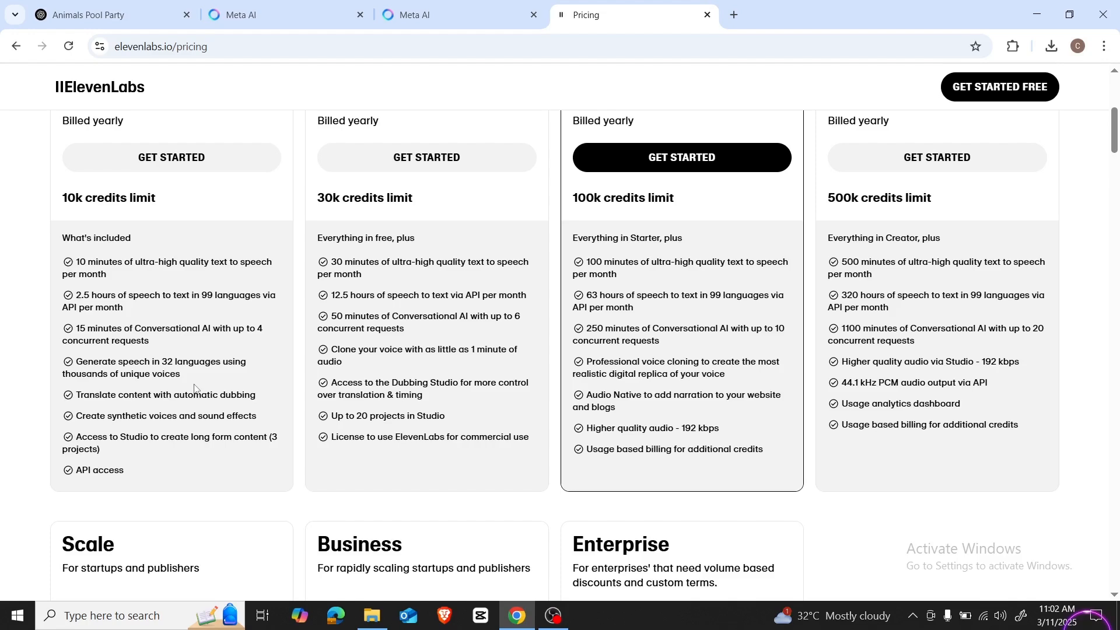
pyautogui.scroll(1, 194, 388)
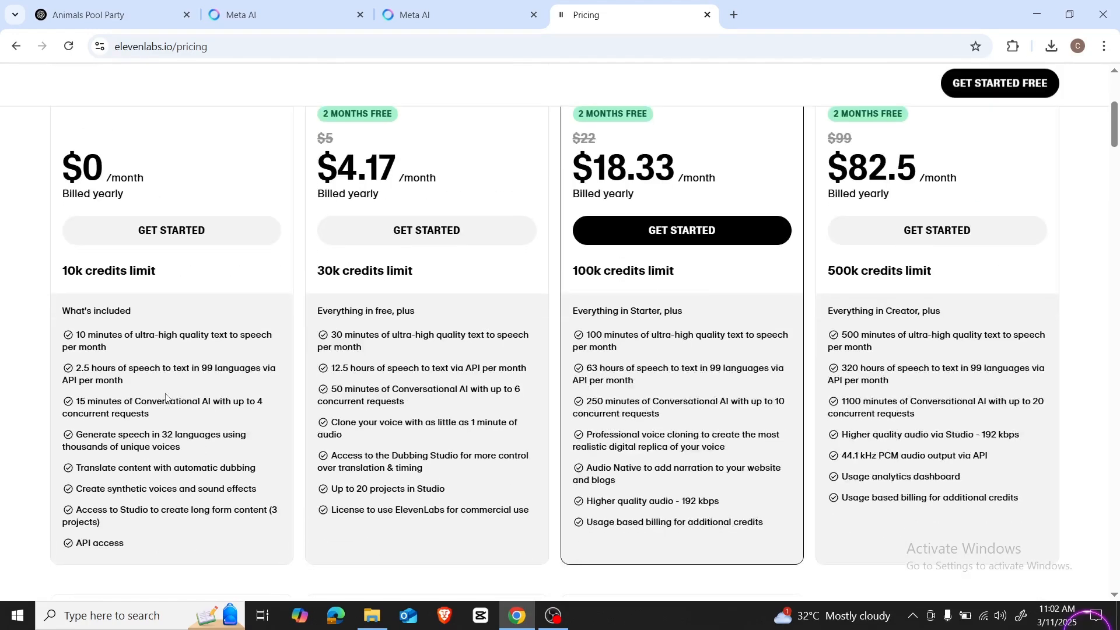
pyautogui.click(163, 231)
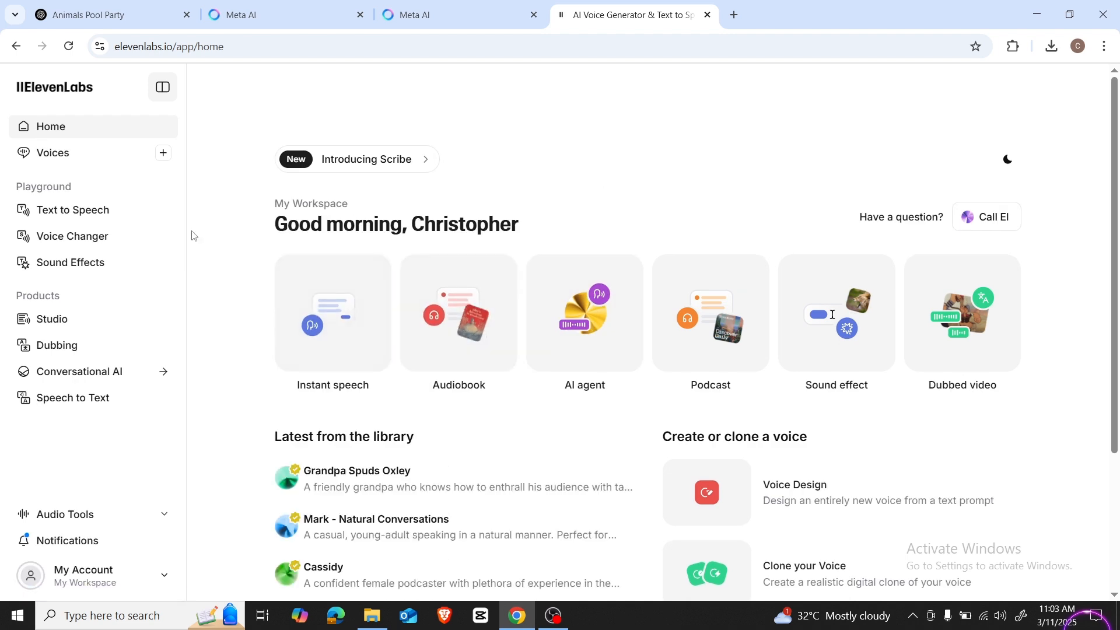
# Step: Open ElevenLabs Text to Speech and clear the existing script about success and business truths
pyautogui.click(72, 214)
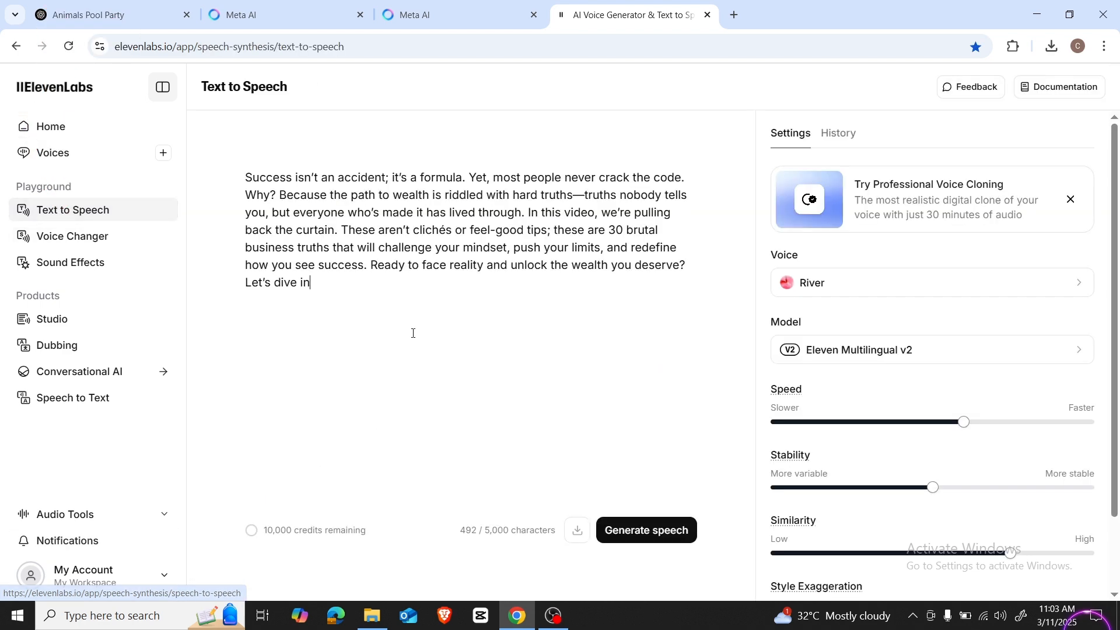
pyautogui.moveTo(413, 333); pyautogui.dragTo(222, 165)
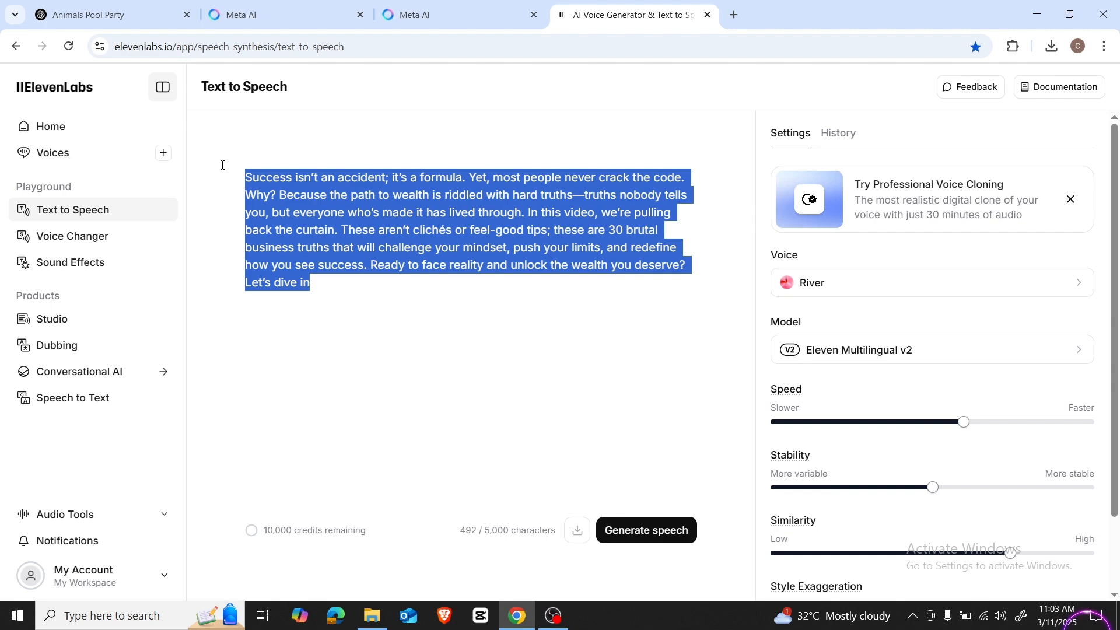
pyautogui.press('BackSpace')
# Step: Copy the "The Jungle Pool Scene" prompt text from ChatGPT and paste it into the ElevenLabs Text to Speech editor
pyautogui.click(123, 16)
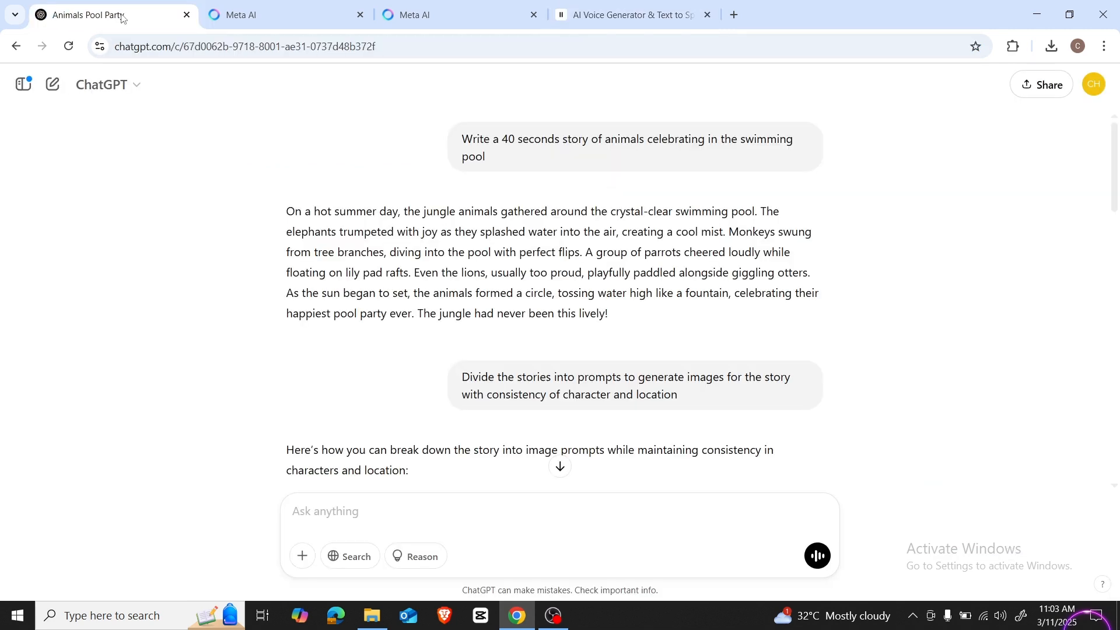
pyautogui.scroll(-5, 379, 272)
pyautogui.tripleClick(379, 273)
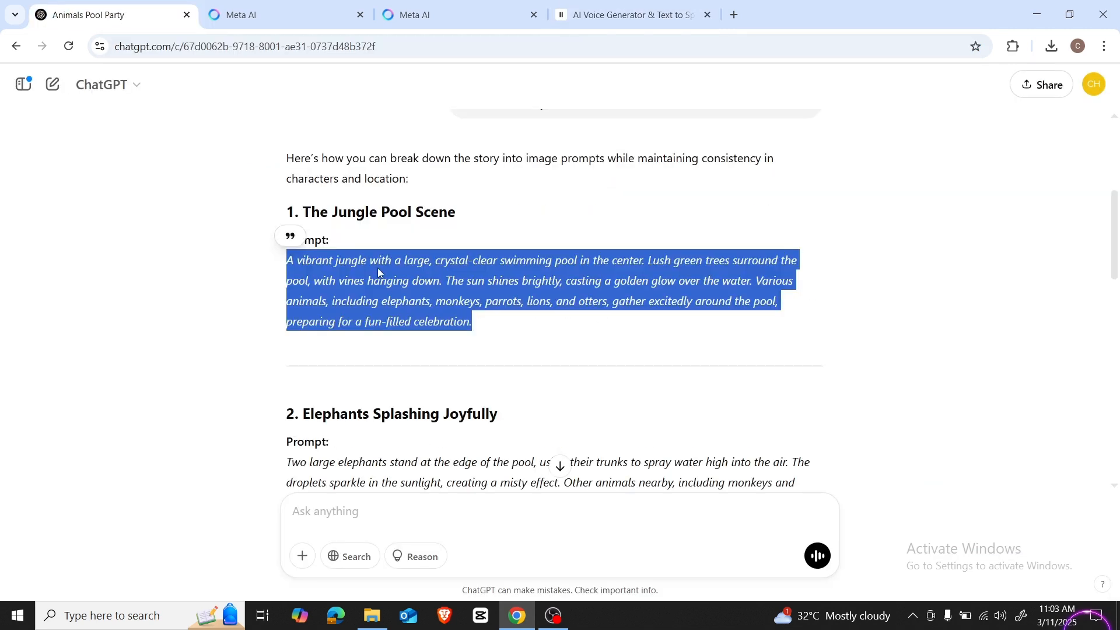
pyautogui.click(477, 322)
pyautogui.moveTo(477, 322); pyautogui.dragTo(286, 268)
pyautogui.rightClick(350, 282)
pyautogui.click(363, 288)
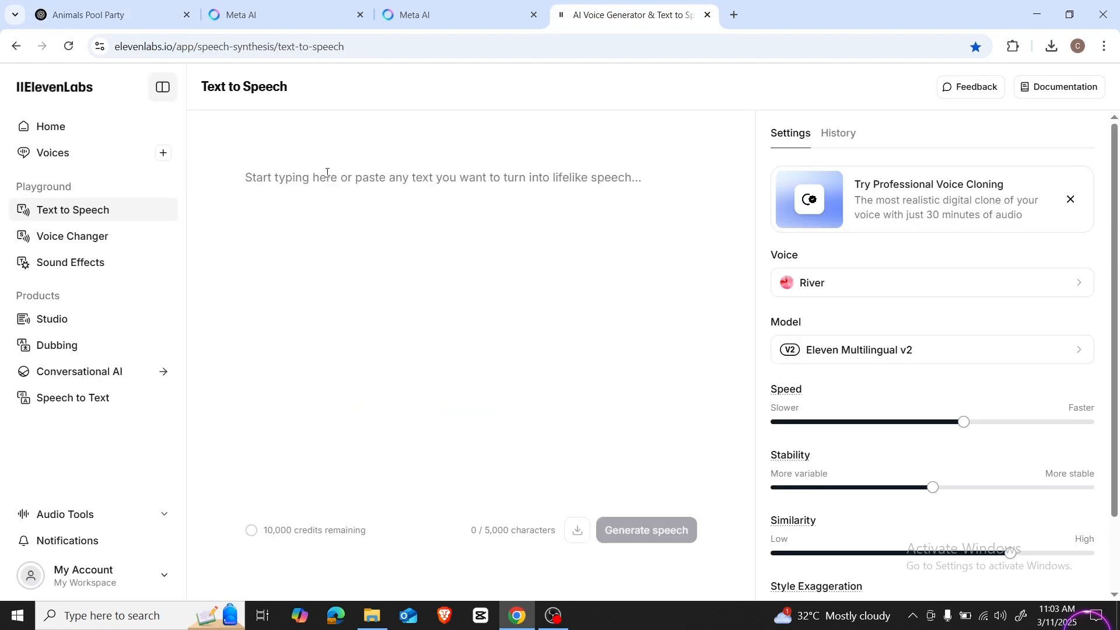
pyautogui.click(327, 173)
pyautogui.hotkey('ctrl', 'v')
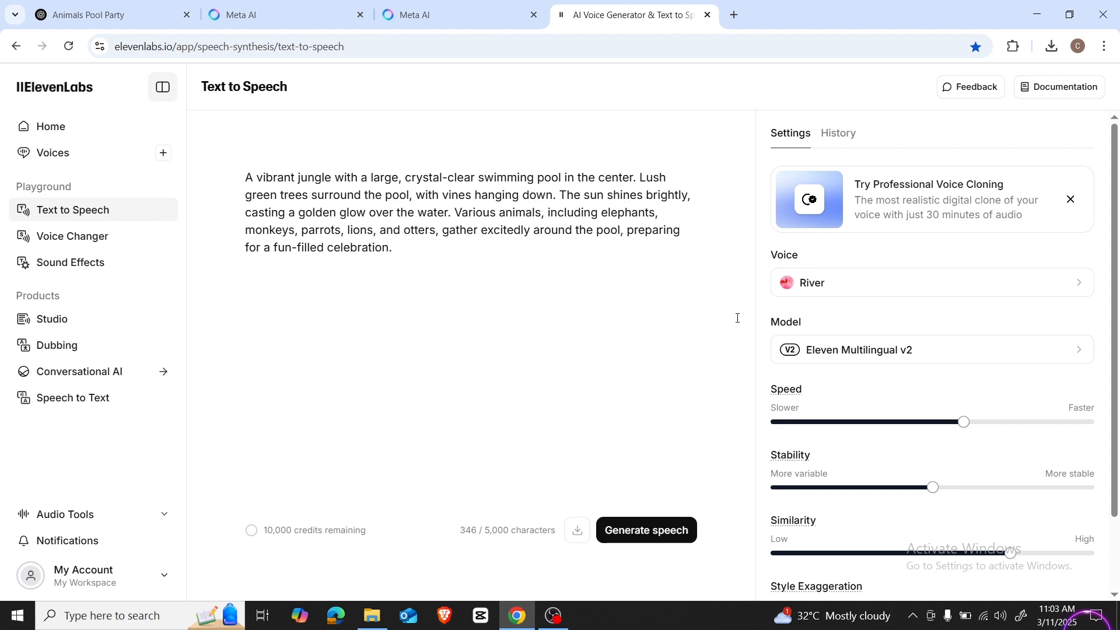
# Step: Preview the available voices, choose Aria for the narration and look through the voice settings
pyautogui.click(822, 293)
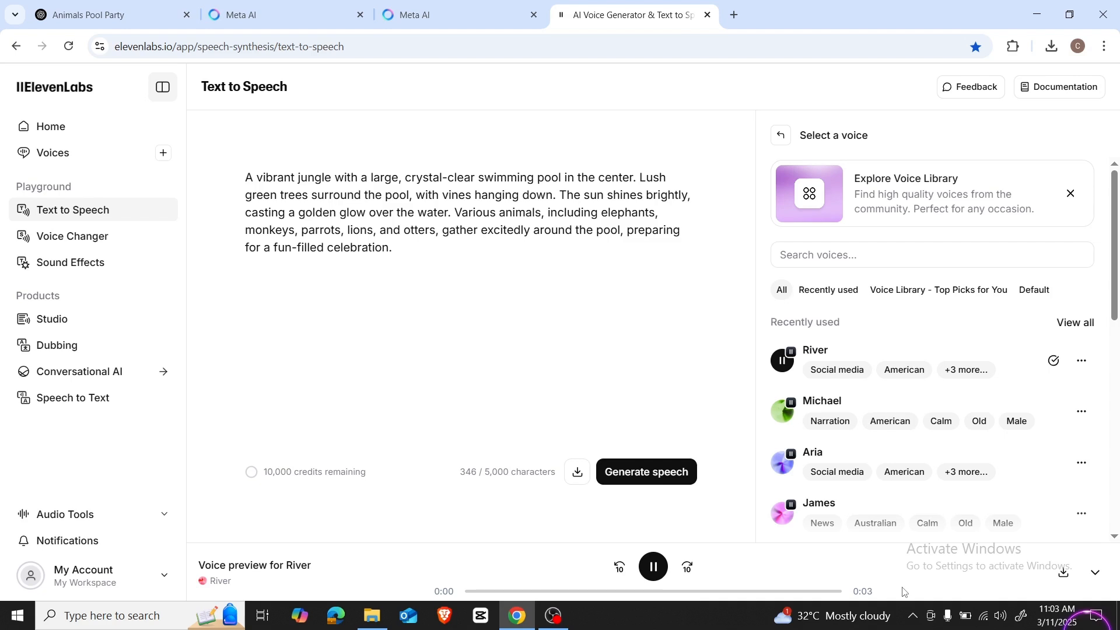
pyautogui.click(788, 415)
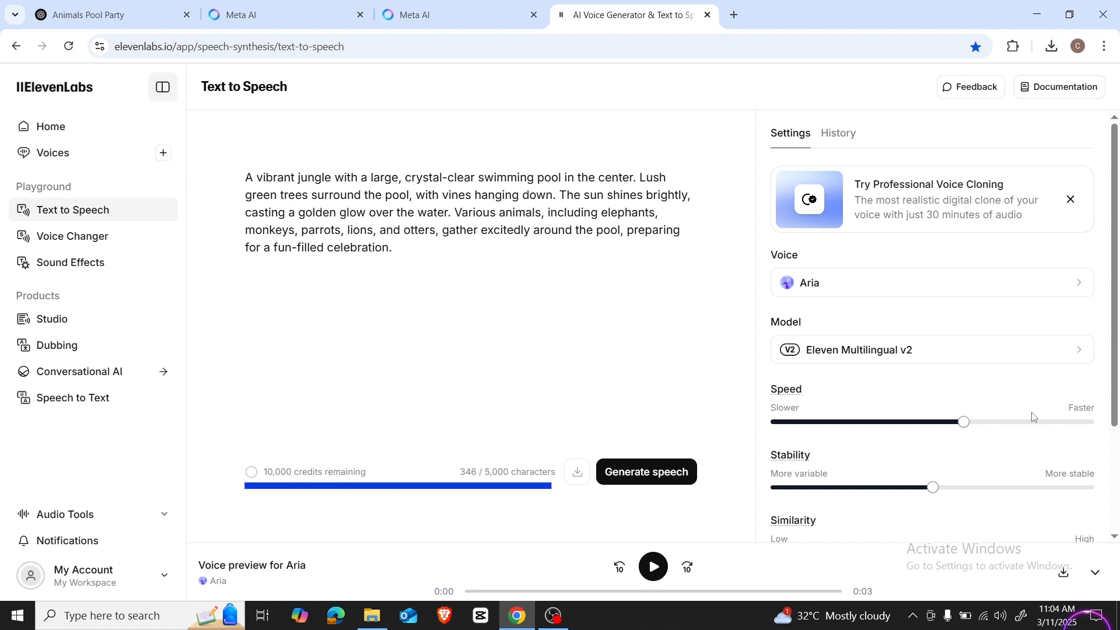
pyautogui.scroll(-3, 1033, 416)
pyautogui.moveTo(356, 478)
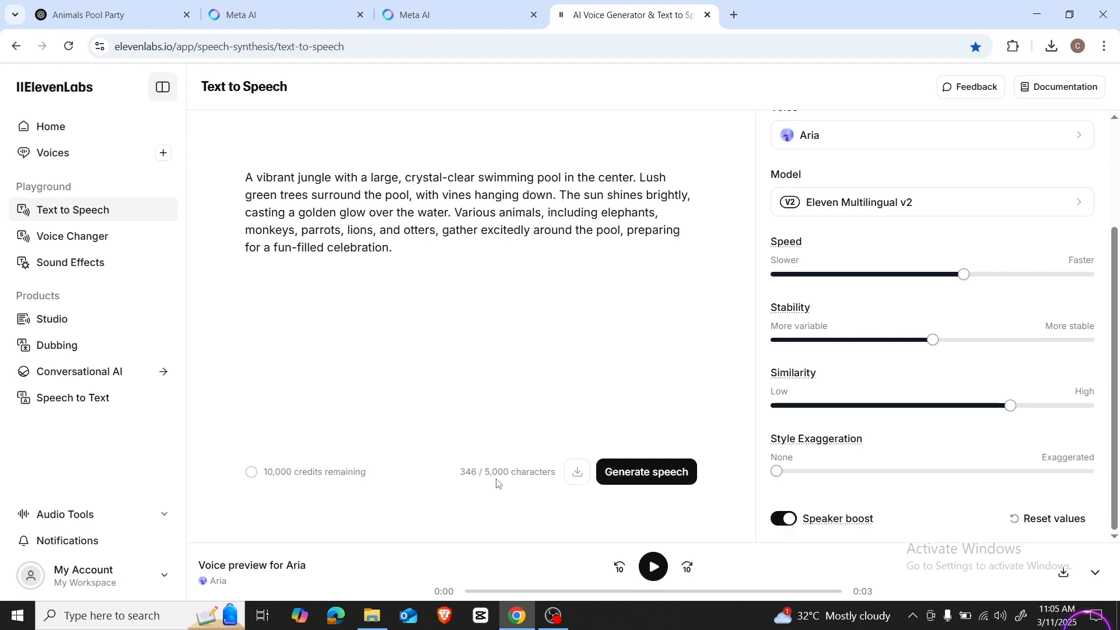
# Step: Generate speech from the jungle pool text and play back the resulting narration
pyautogui.hotkey('ctrl', 'a')
pyautogui.click(630, 474)
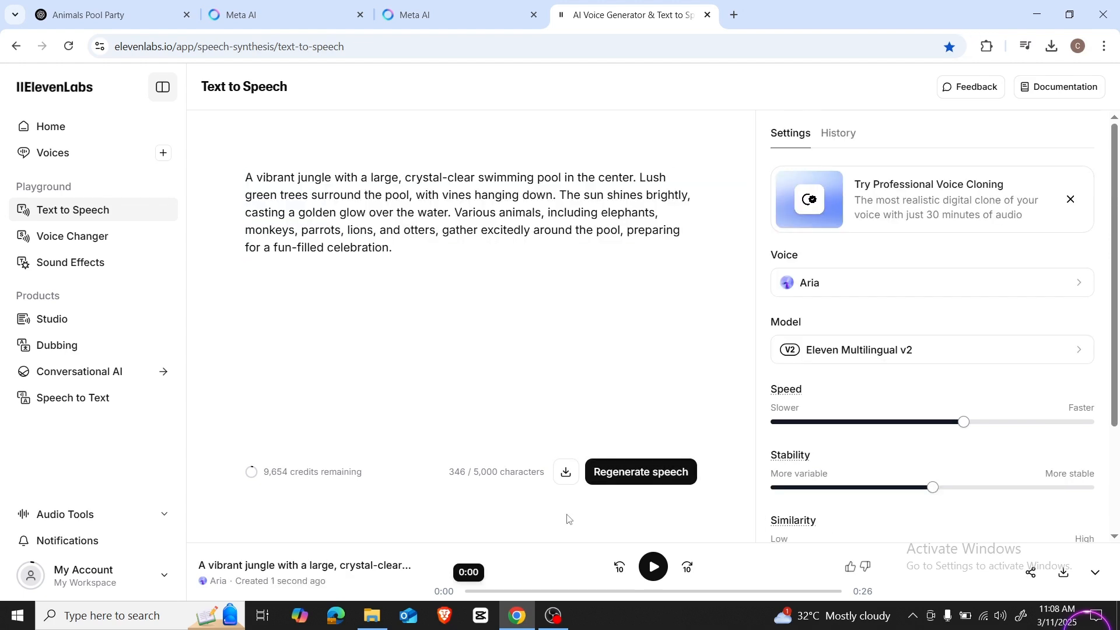
pyautogui.click(654, 568)
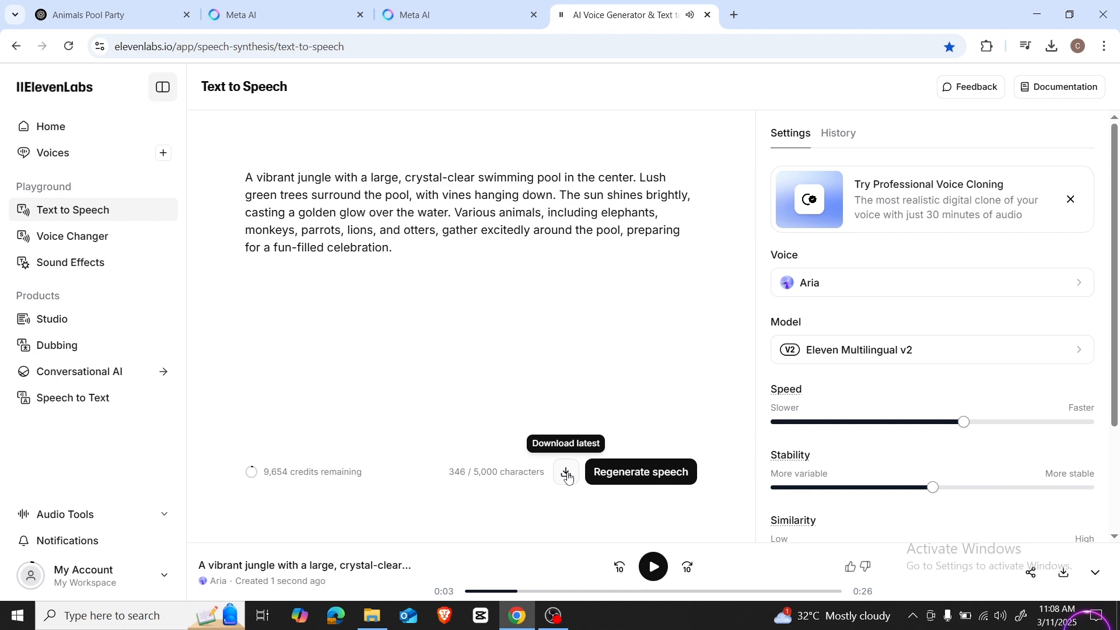
# Step: Generate Aria speech from the "Grand Water Fountain Celebration" prompt text in ElevenLabs and download the latest audio
pyautogui.hotkey('ctrl', '1')
pyautogui.tripleClick(560, 351)
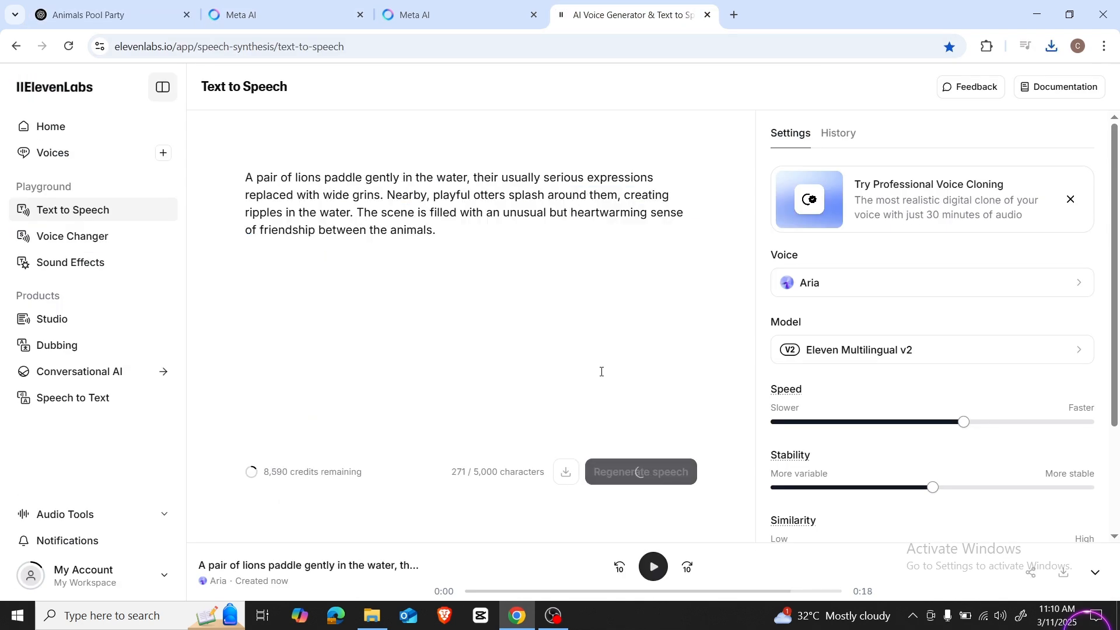
pyautogui.click(567, 474)
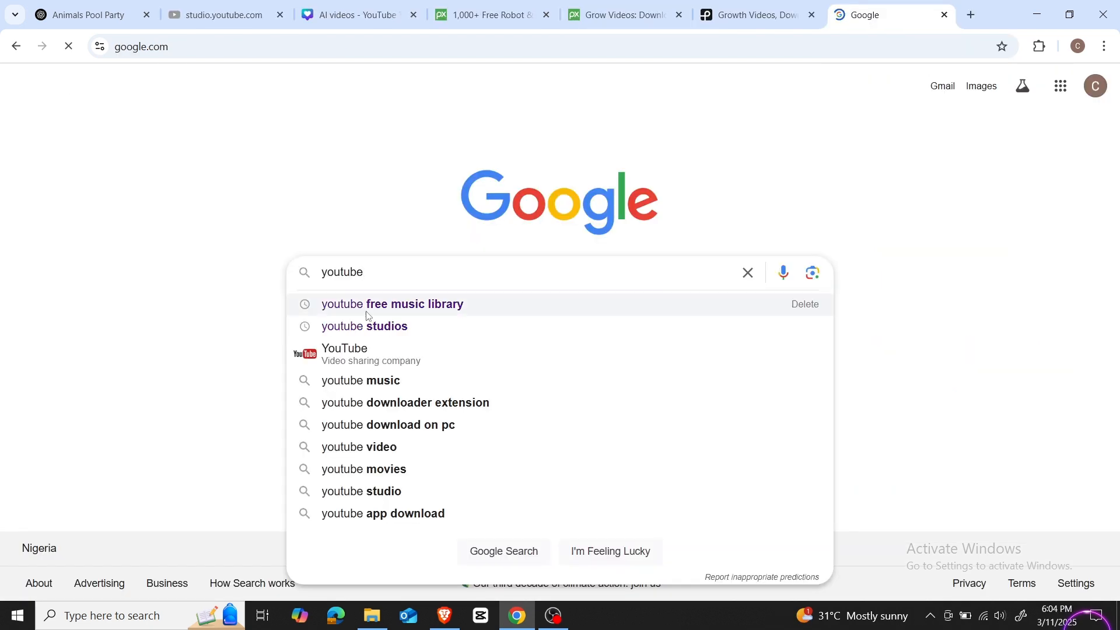
# Step: Browse the music tracks in YouTube Studio's Audio library and open the Genre filter
pyautogui.click(367, 303)
pyautogui.click(222, 223)
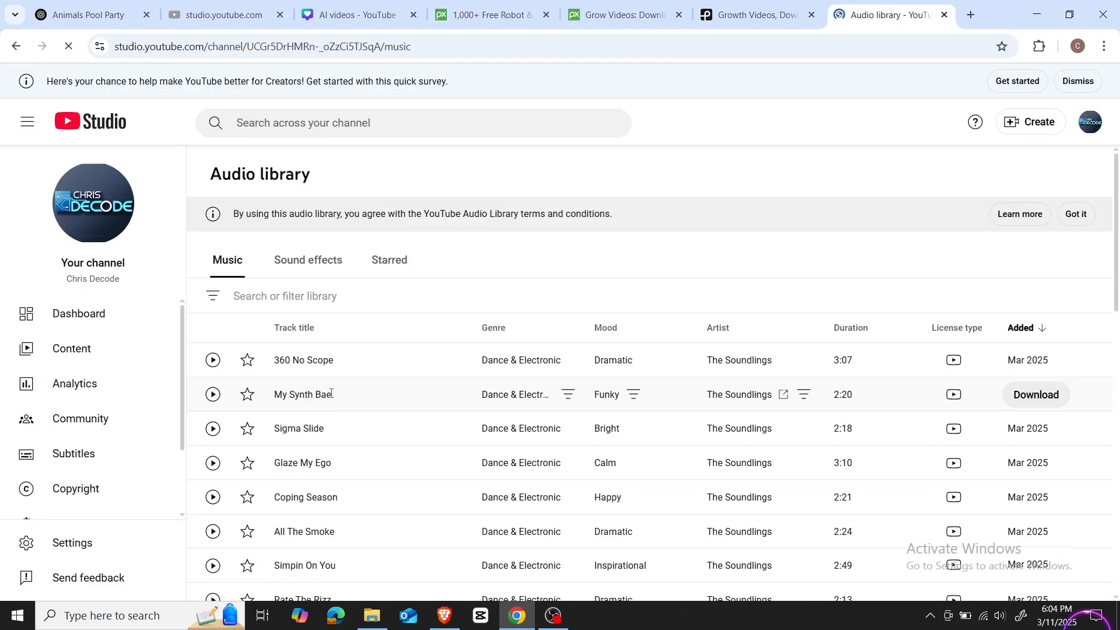
pyautogui.scroll(-5, 331, 394)
pyautogui.scroll(5, 350, 385)
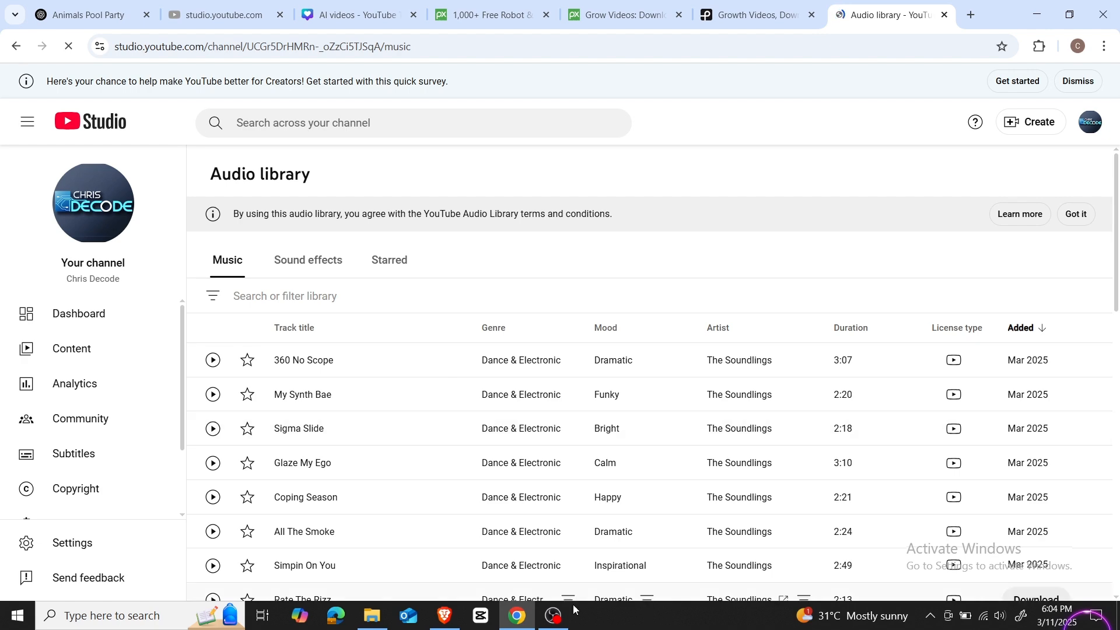
pyautogui.click(212, 298)
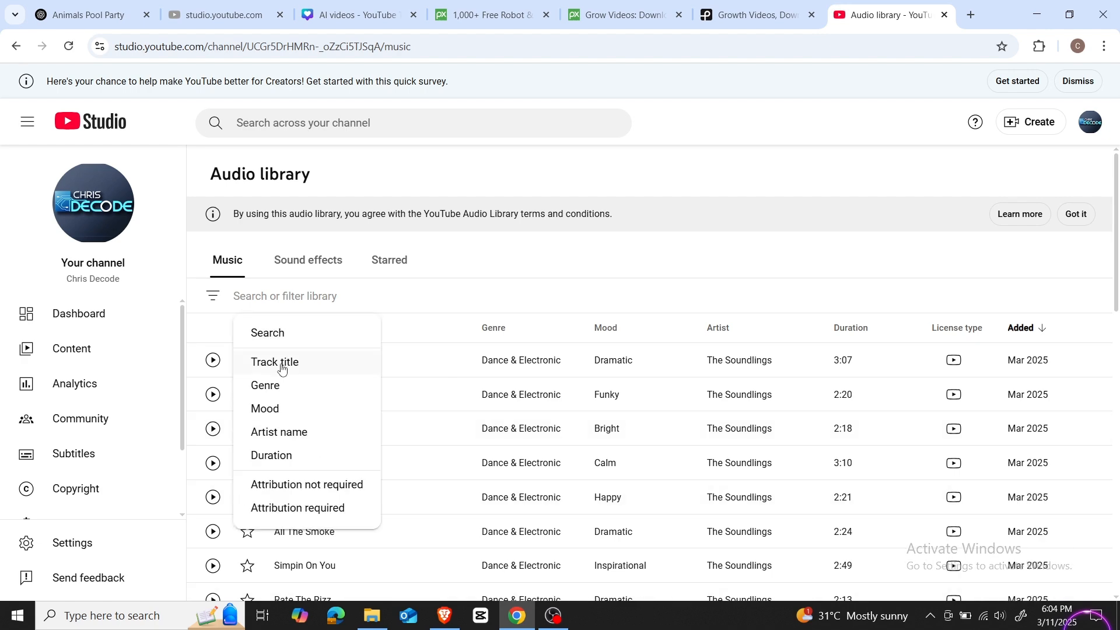
pyautogui.click(265, 385)
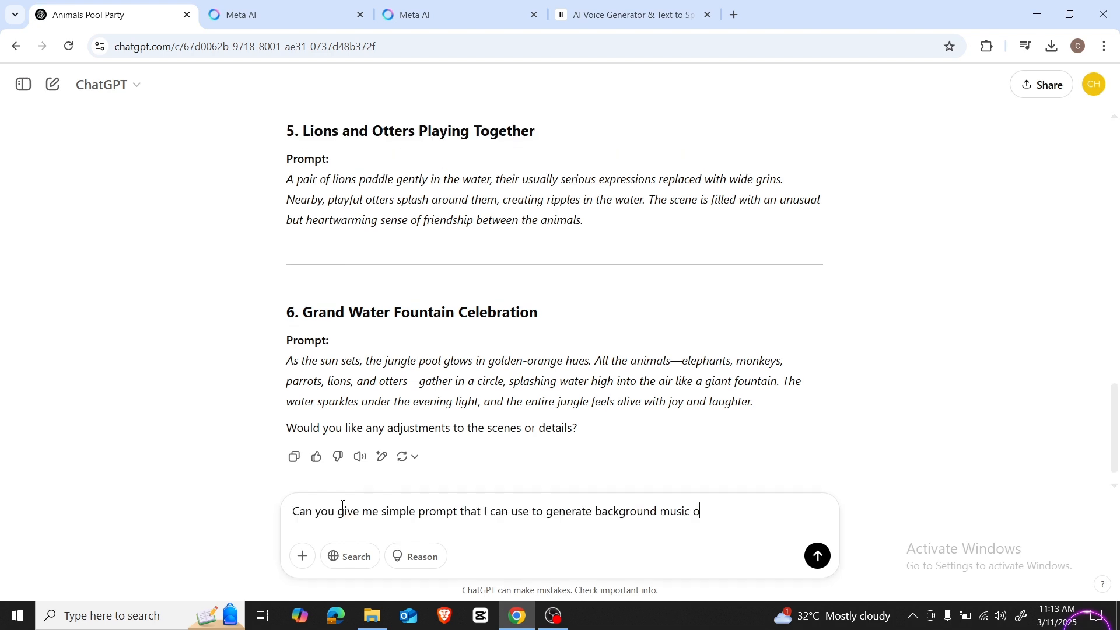
# Step: Ask ChatGPT for a simple prompt to generate background music on Suno AI and select the prompt text it returns
pyautogui.write('n Suno AI.')
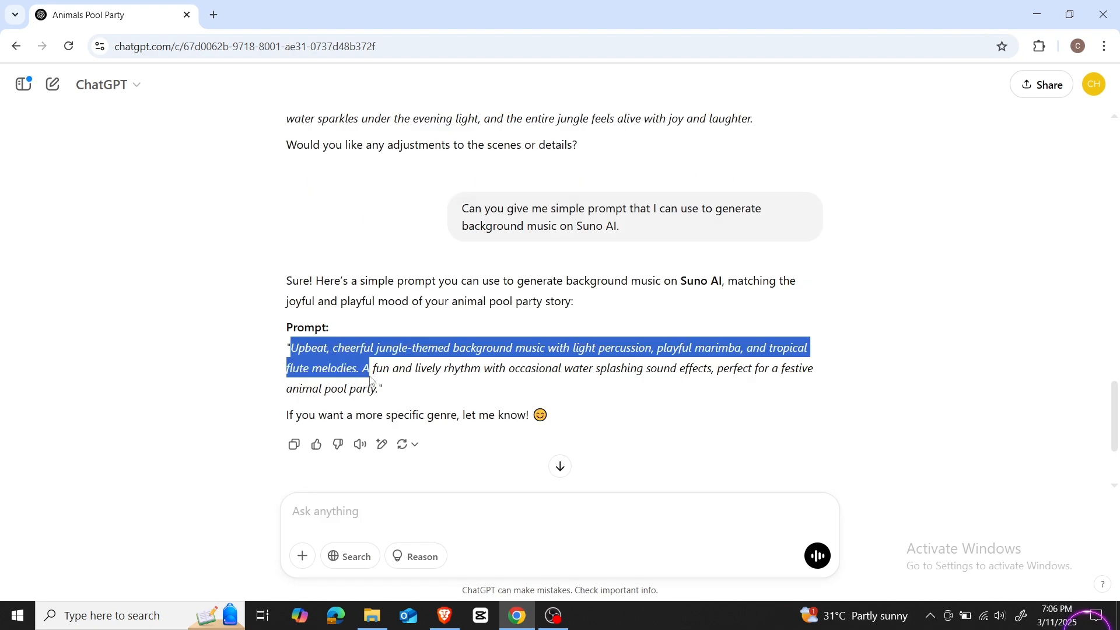
pyautogui.moveTo(357, 372); pyautogui.dragTo(378, 384)
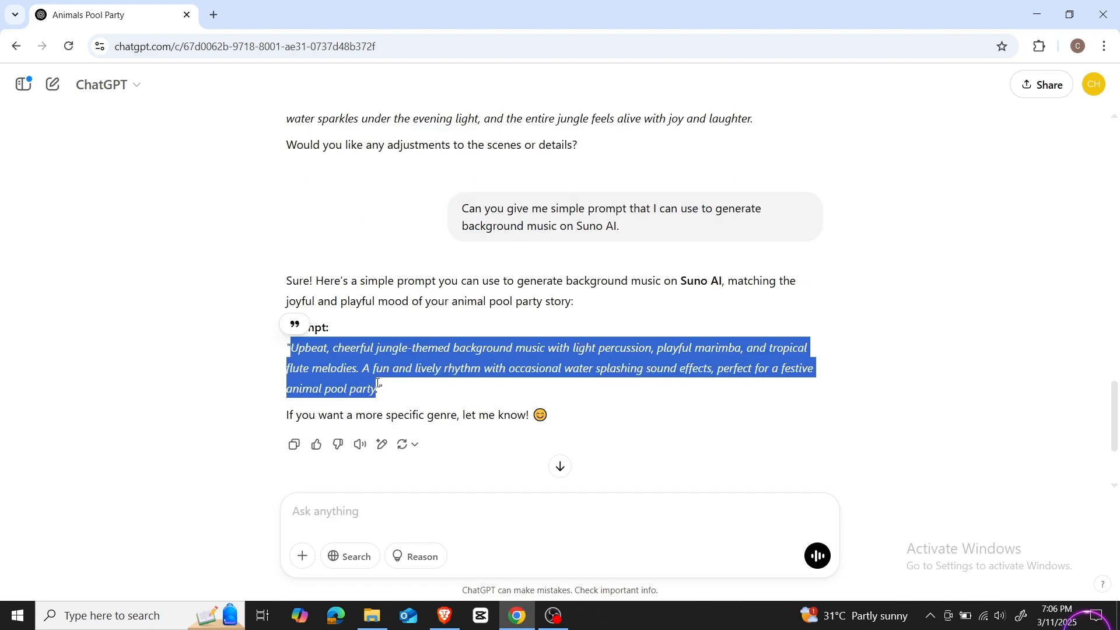
# Step: Open Google in a new tab and search for "suno ai"
pyautogui.click(213, 15)
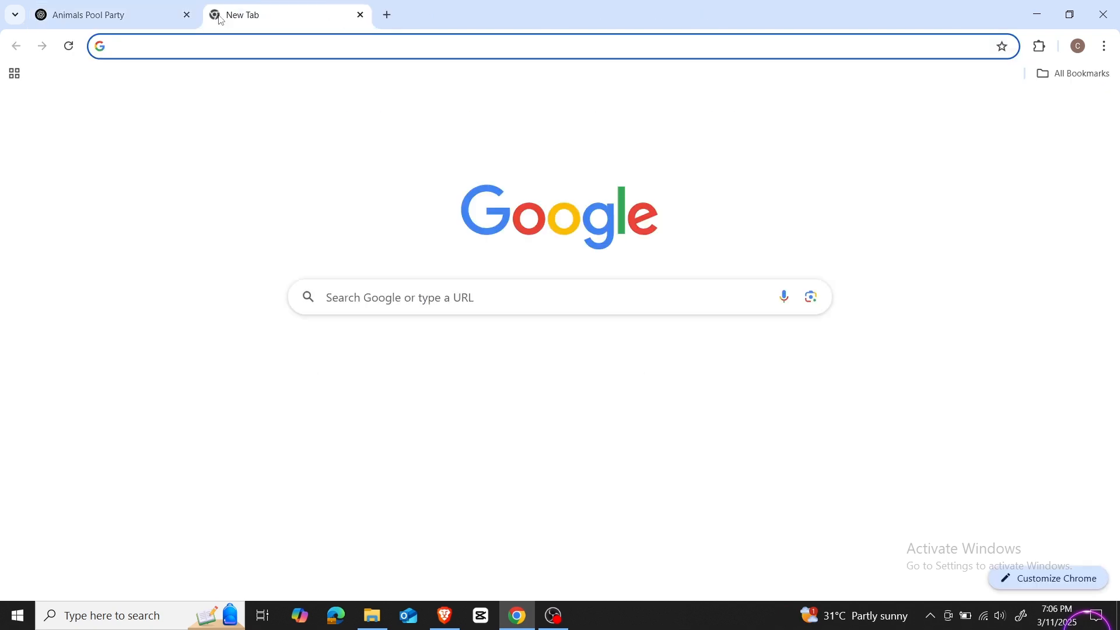
pyautogui.write('goo')
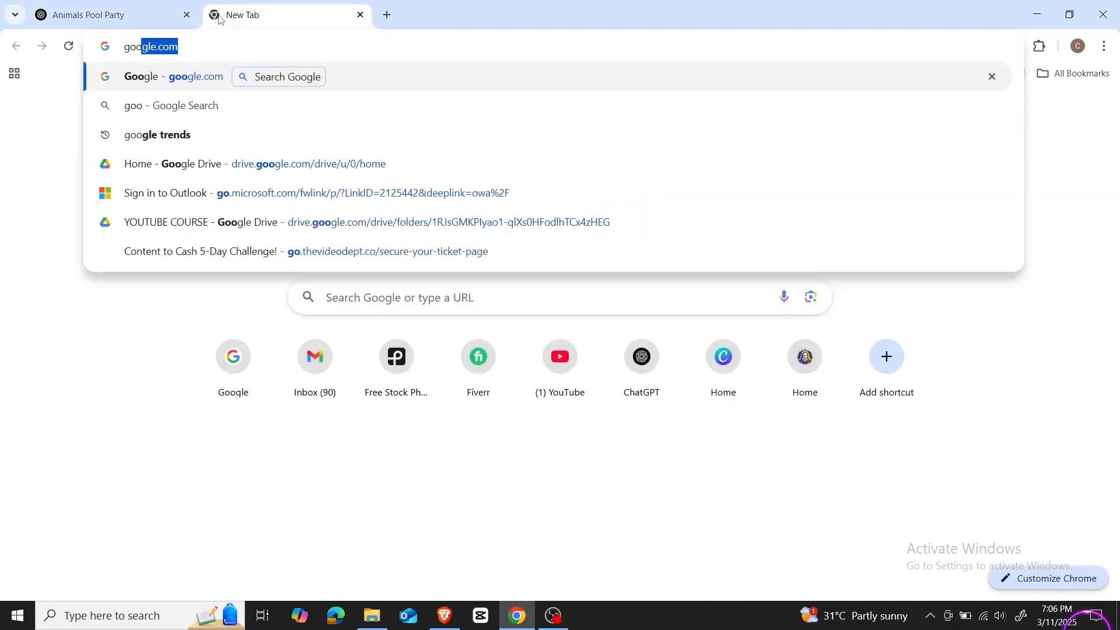
pyautogui.press('Return')
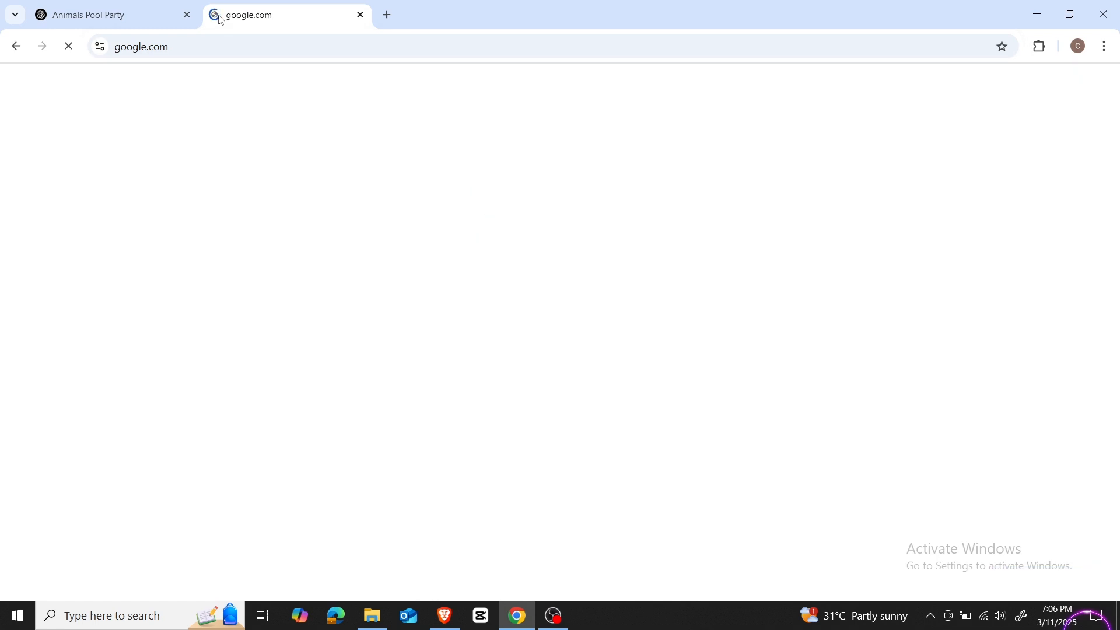
pyautogui.write('suno ai')
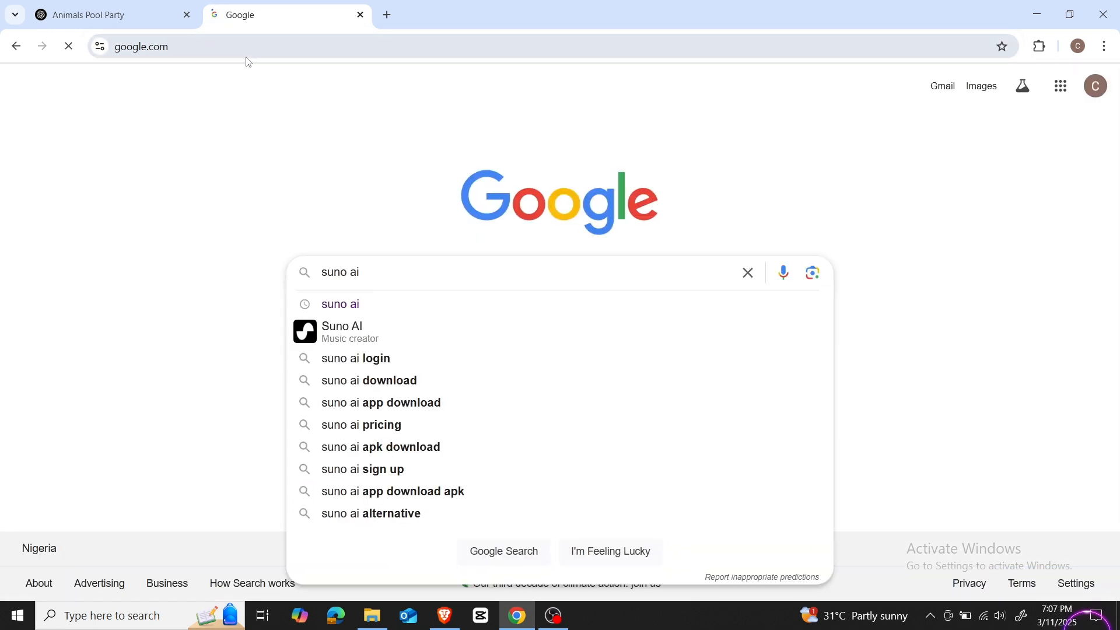
pyautogui.press('Return')
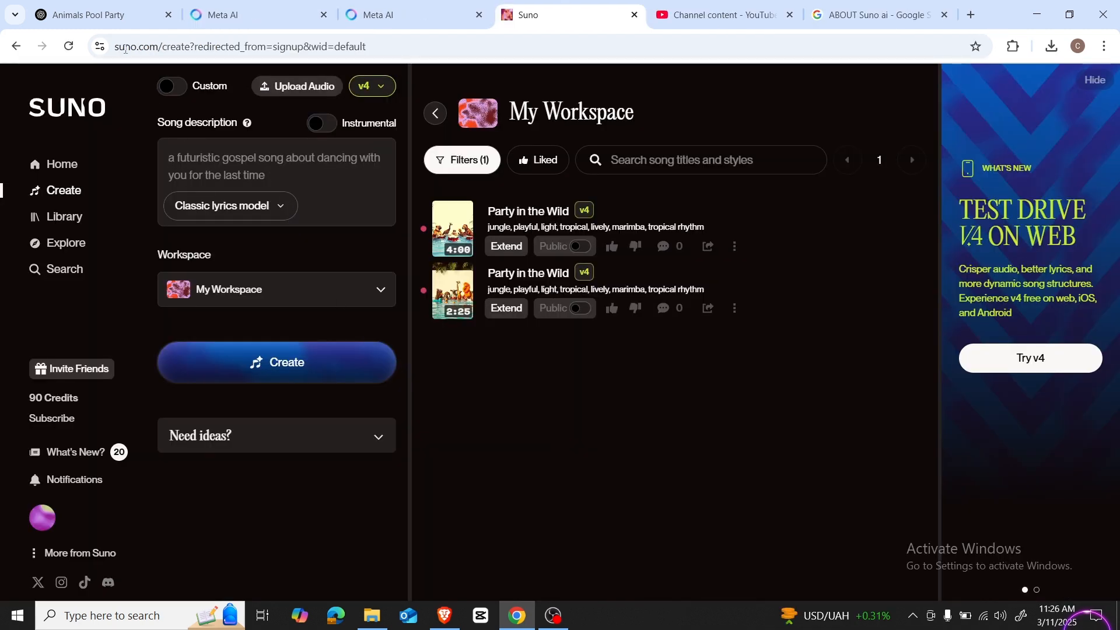
# Step: Copy the jungle-themed background music prompt from ChatGPT and paste it as the song description in Suno
pyautogui.click(110, 17)
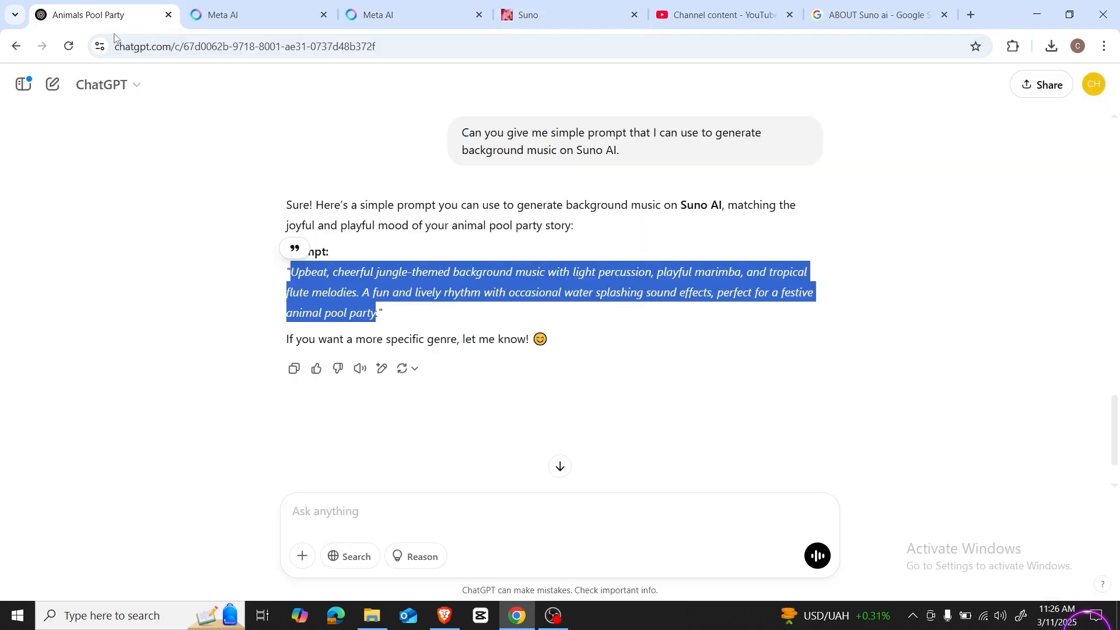
pyautogui.rightClick(328, 289)
pyautogui.click(374, 307)
pyautogui.click(542, 22)
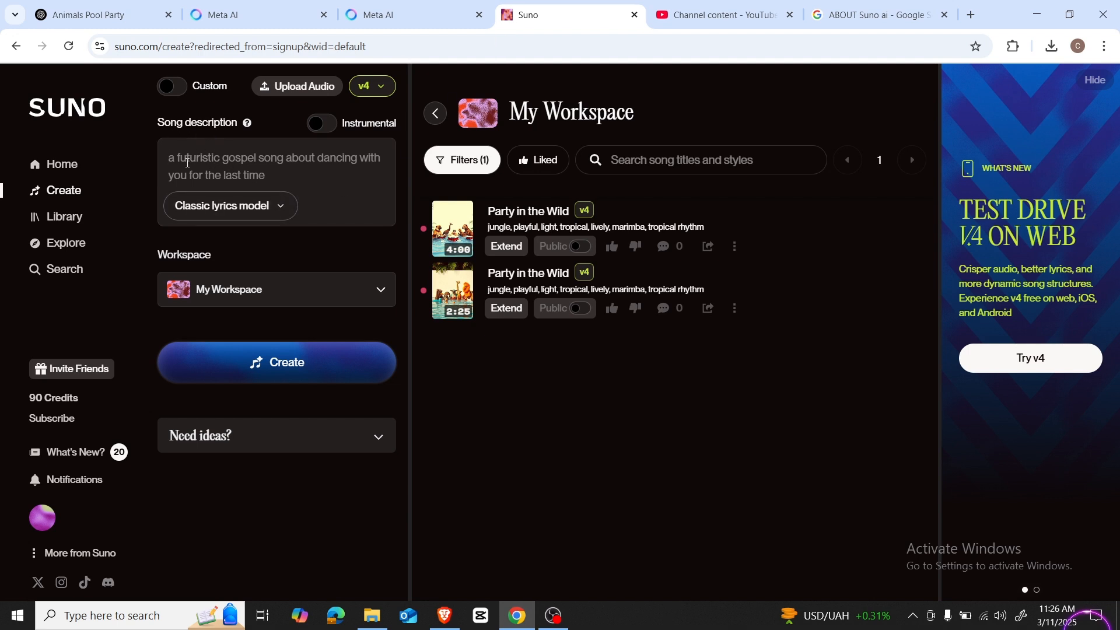
pyautogui.hotkey('ctrl', 'v')
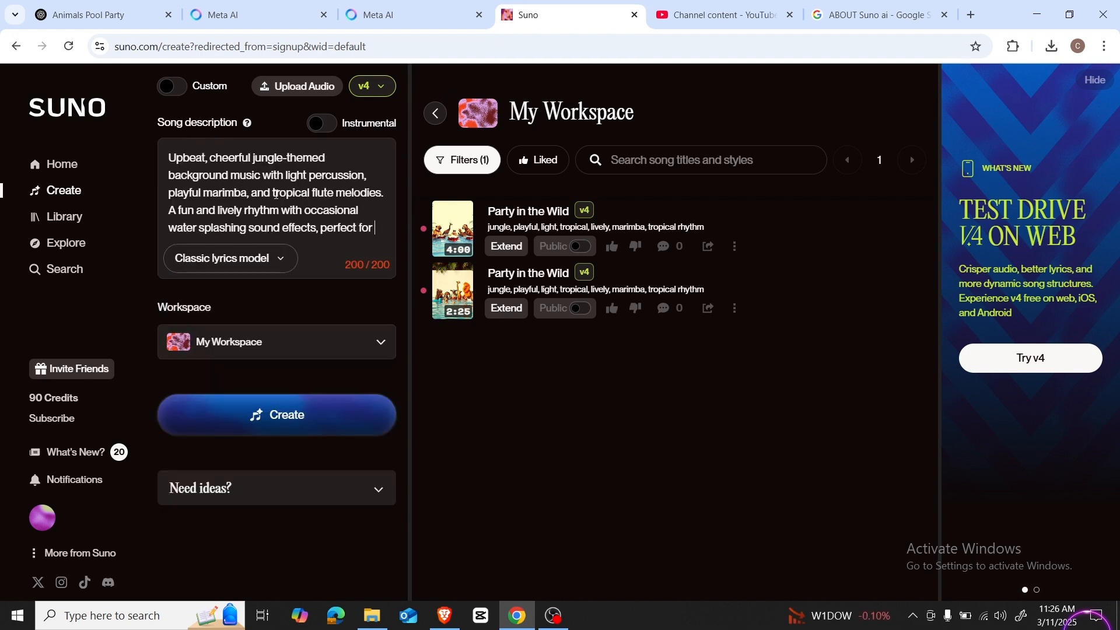
# Step: Keep My Workspace as the destination and create the songs from the jungle music description
pyautogui.click(280, 342)
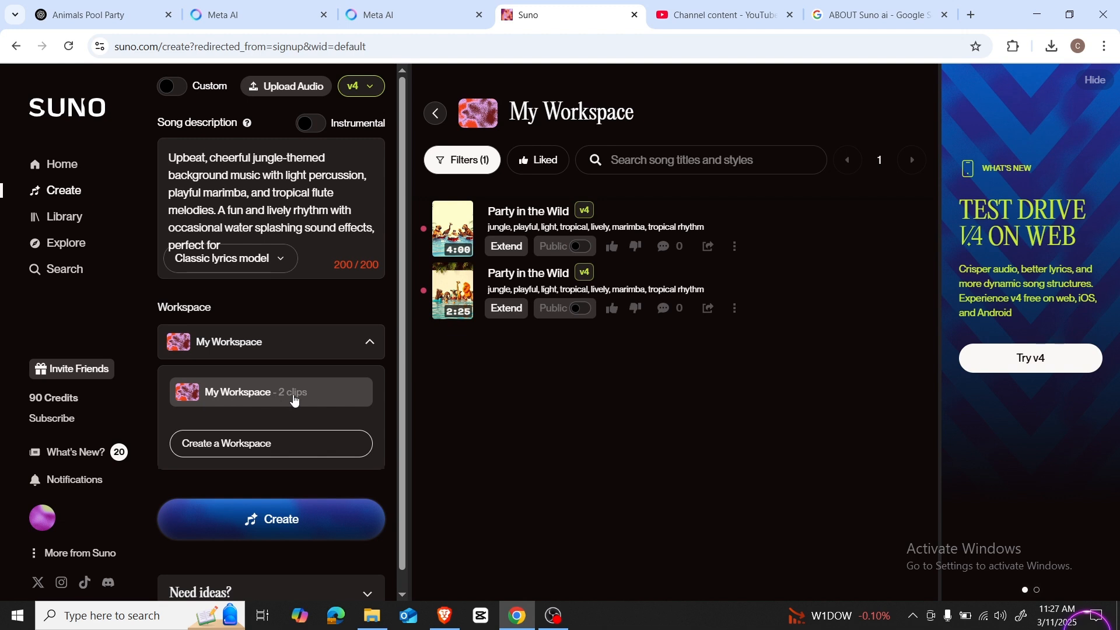
pyautogui.click(301, 400)
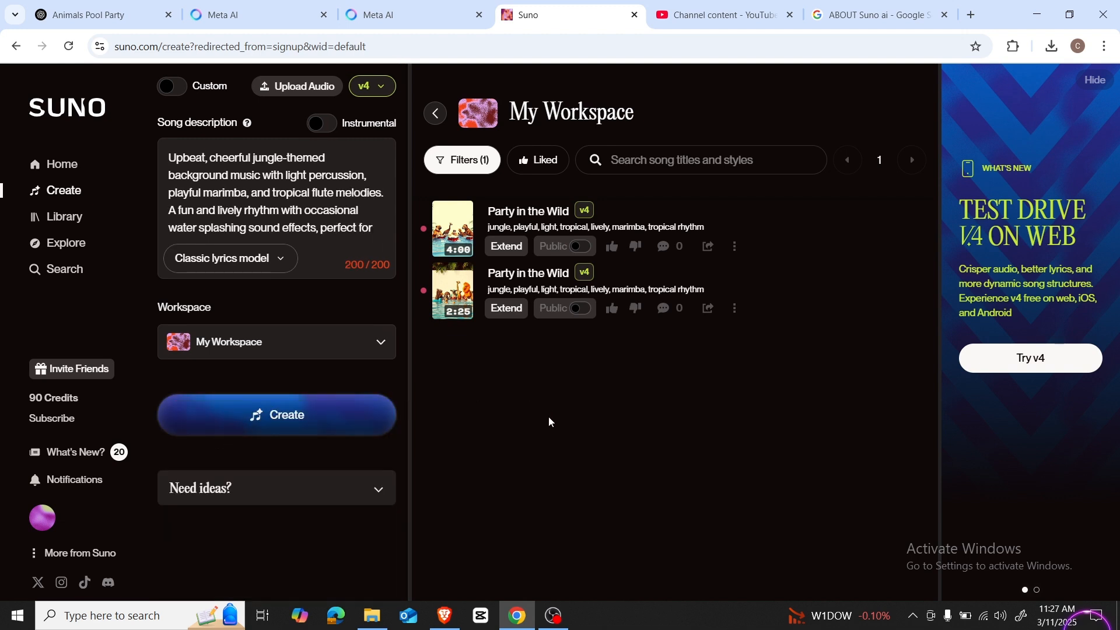
pyautogui.click(280, 420)
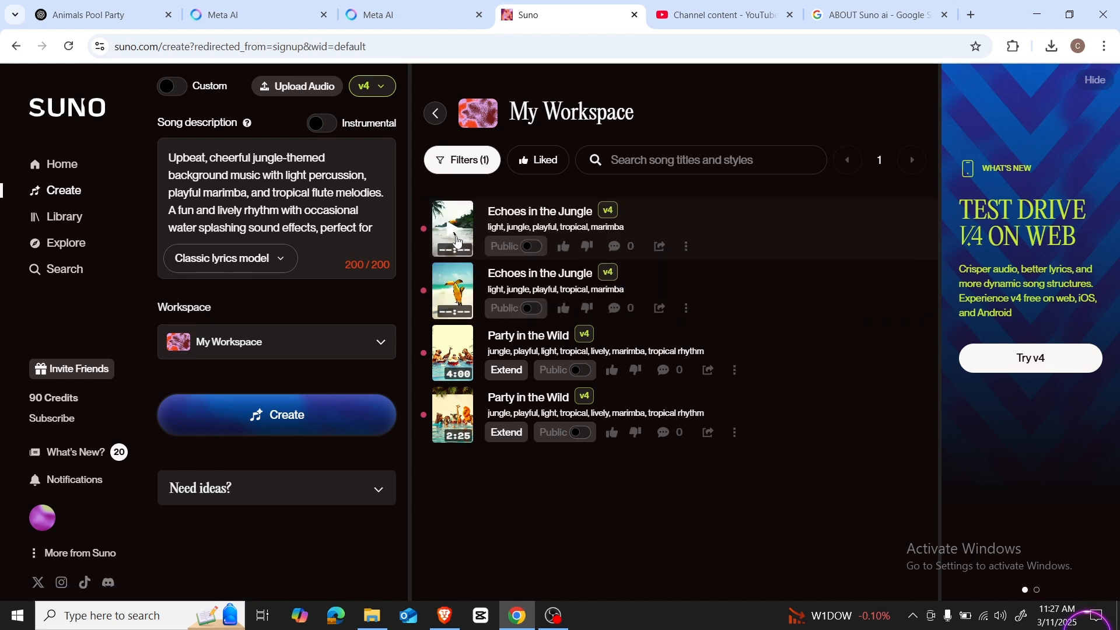
# Step: Play both new "Echoes in the Jungle" versions and download the second one as MP3 audio
pyautogui.click(458, 242)
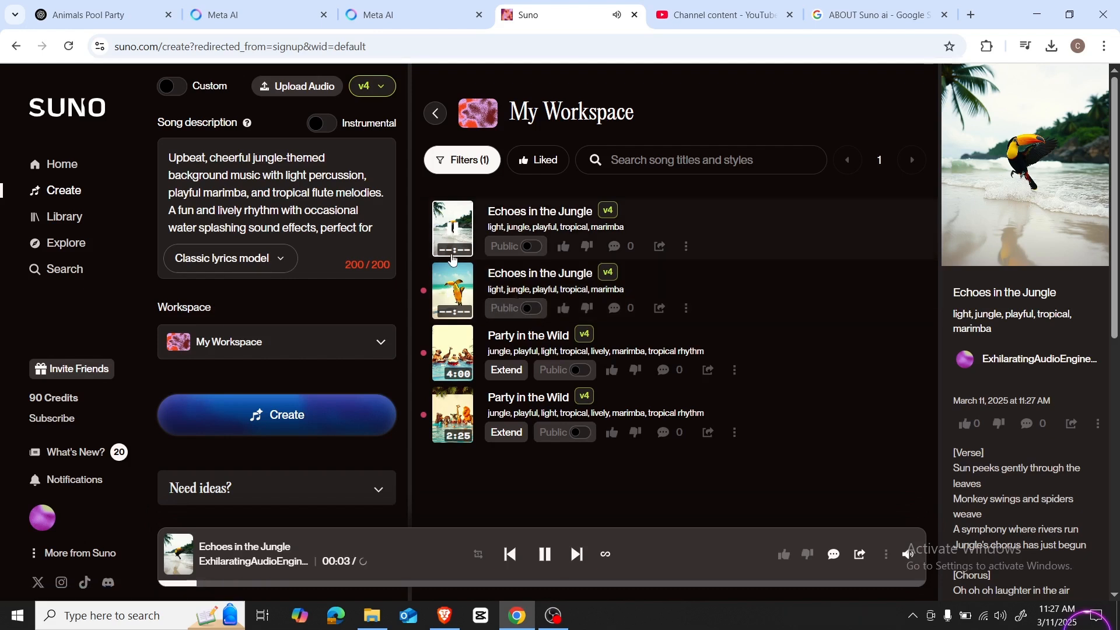
pyautogui.click(470, 304)
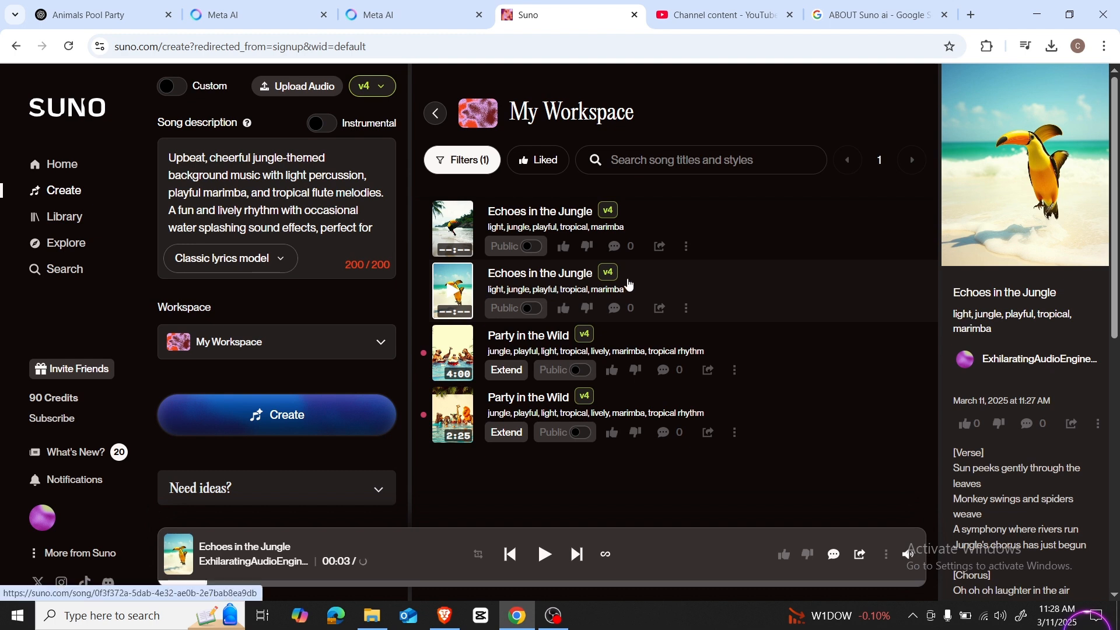
pyautogui.click(687, 311)
pyautogui.moveTo(748, 490)
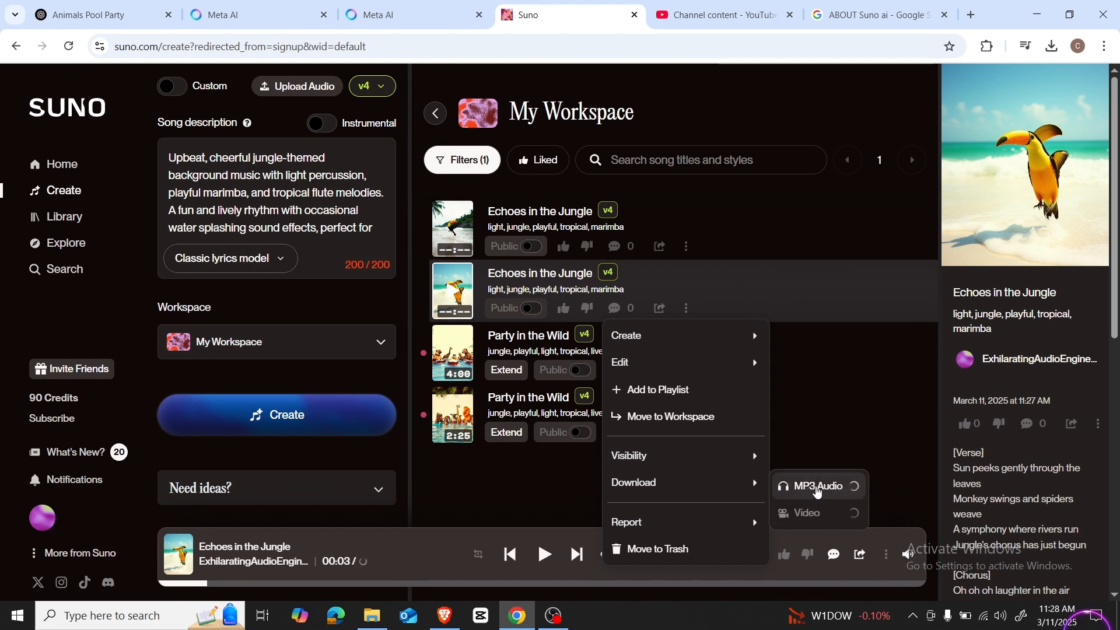
pyautogui.click(818, 490)
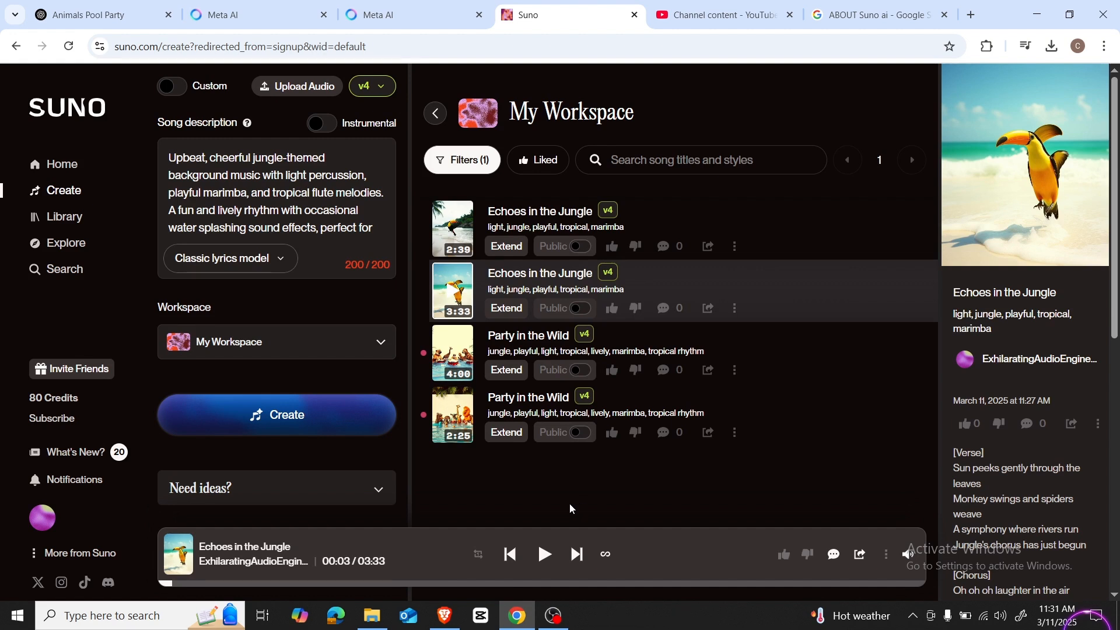
# Step: Switch to CapCut and import the scene videos, the Audio1 to Audio6 narrations and "Echoes in the Jungle" from Downloads
pyautogui.click(479, 618)
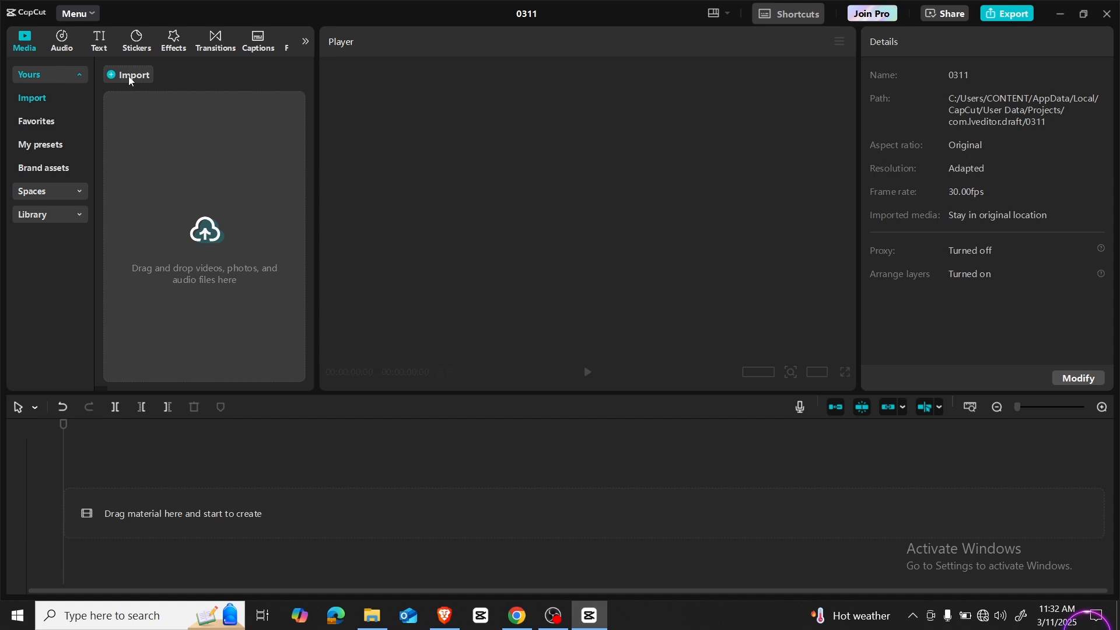
pyautogui.click(131, 80)
pyautogui.hotkey('shift', 'Down')
pyautogui.hotkey('shift', 'Down')
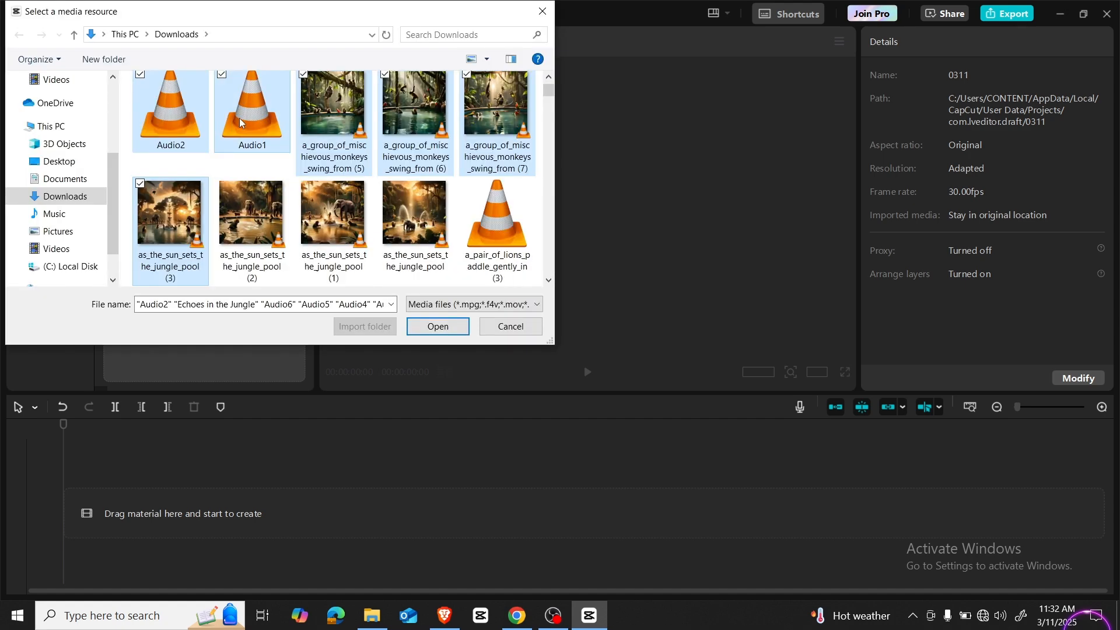
pyautogui.hotkey('shift', 'Down')
pyautogui.hotkey('shift', 'Down')
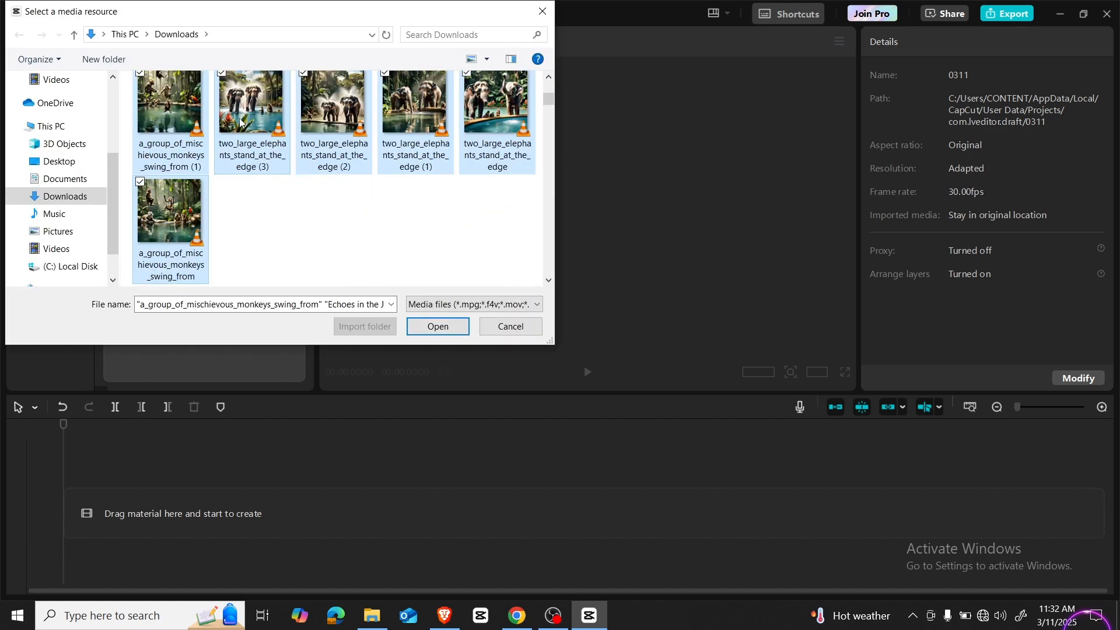
pyautogui.scroll(1, 324, 200)
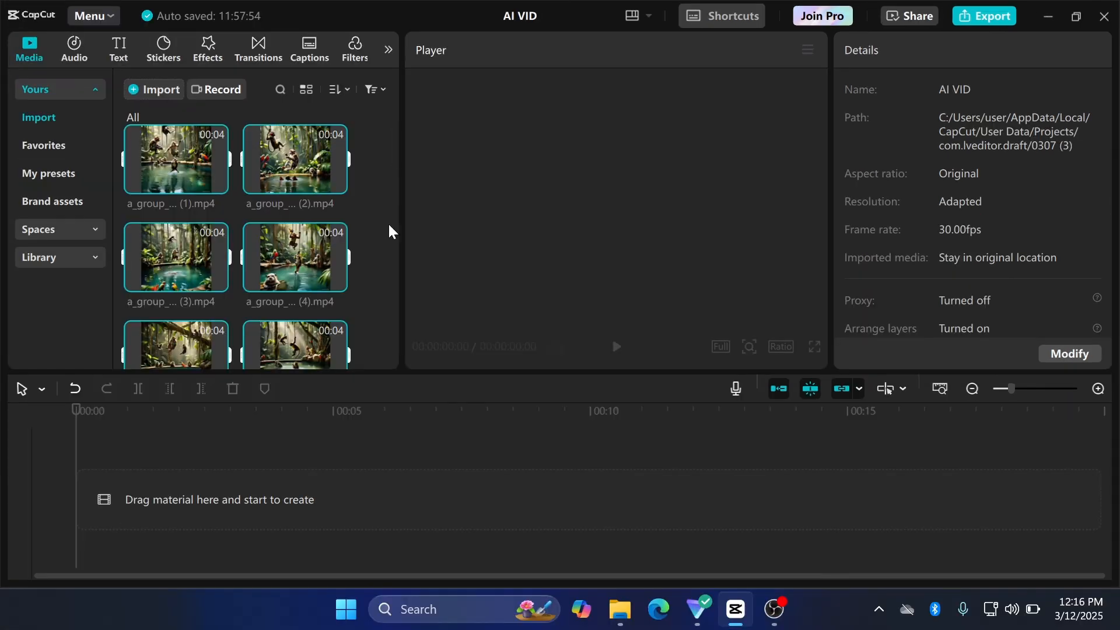
# Step: Place all imported scene videos and the Audio1 to Audio6 narrations on the timeline, leaving out the "Echoes in the Jungle" music
pyautogui.scroll(-2, 375, 191)
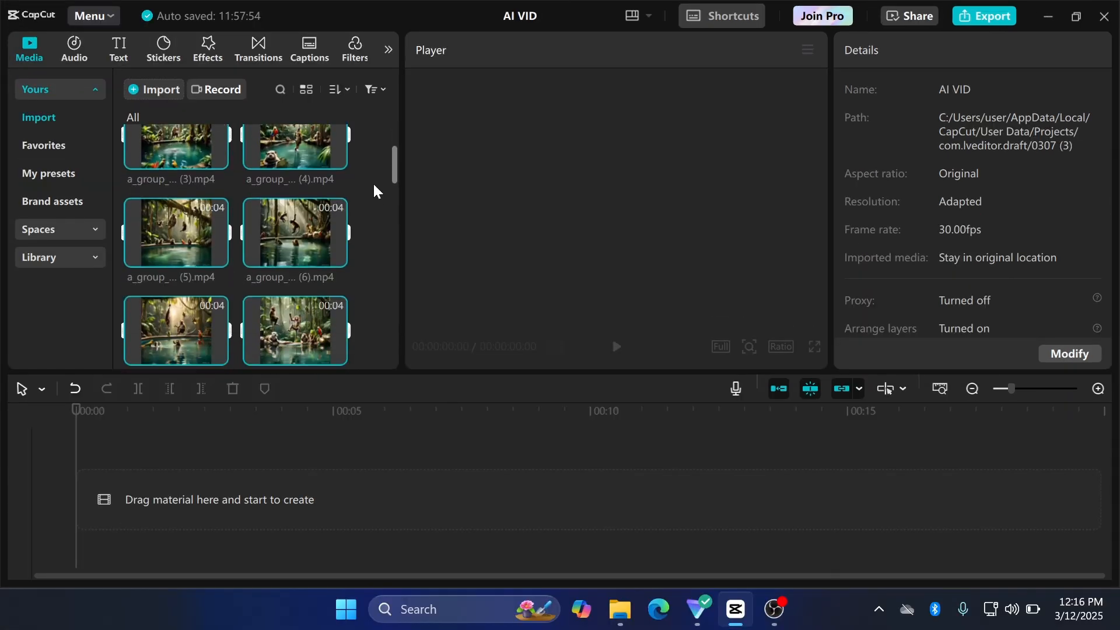
pyautogui.scroll(-6, 375, 191)
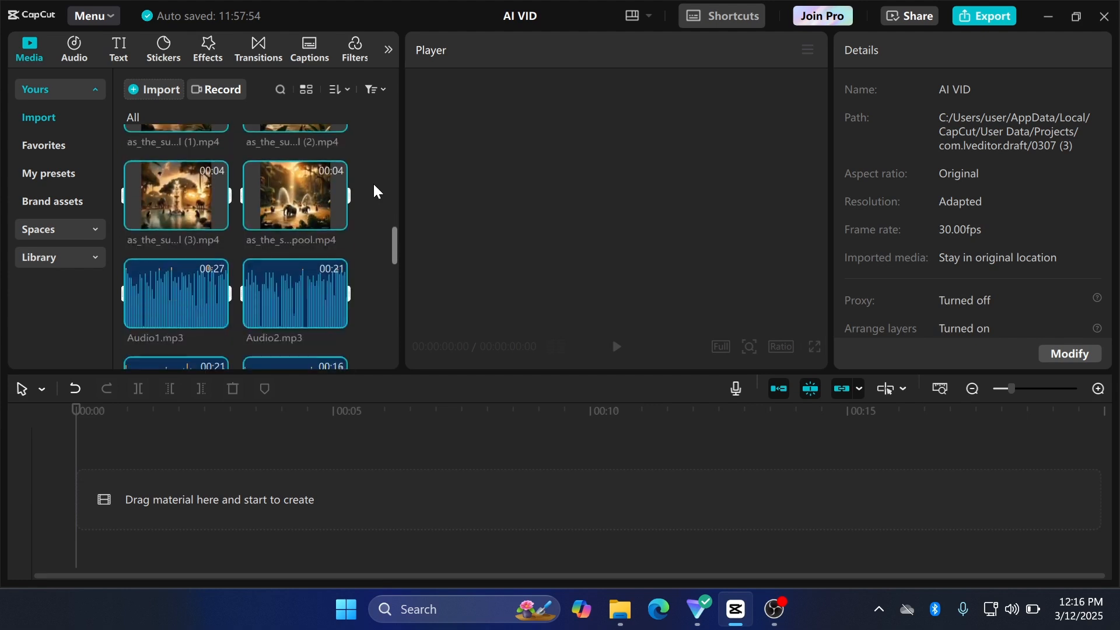
pyautogui.scroll(-8, 375, 191)
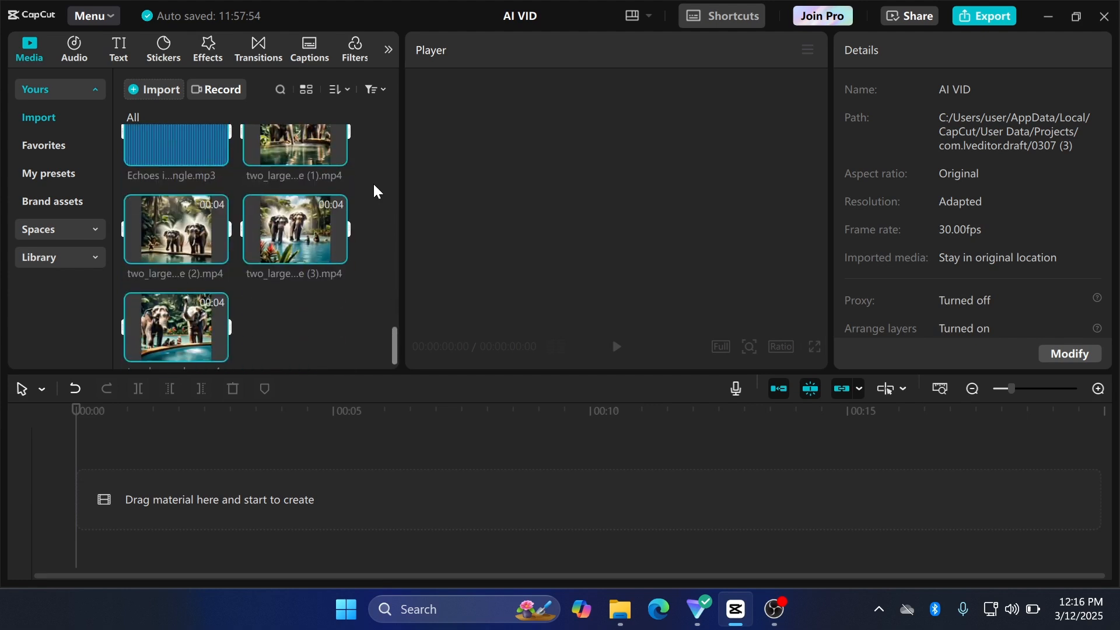
pyautogui.scroll(1, 375, 191)
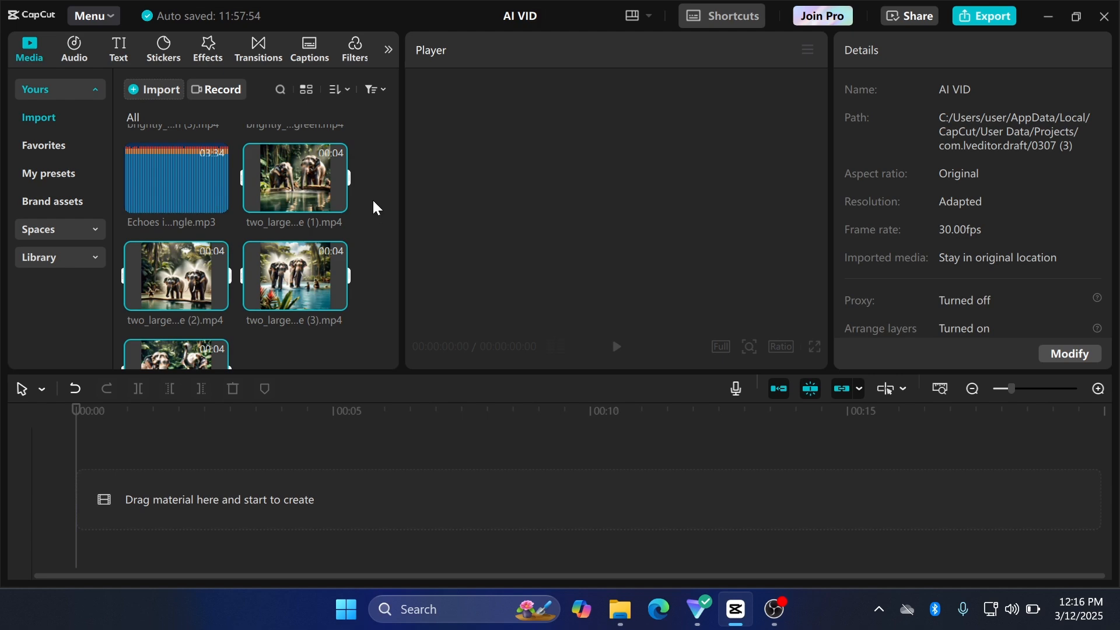
pyautogui.scroll(5, 375, 207)
pyautogui.scroll(5, 375, 207)
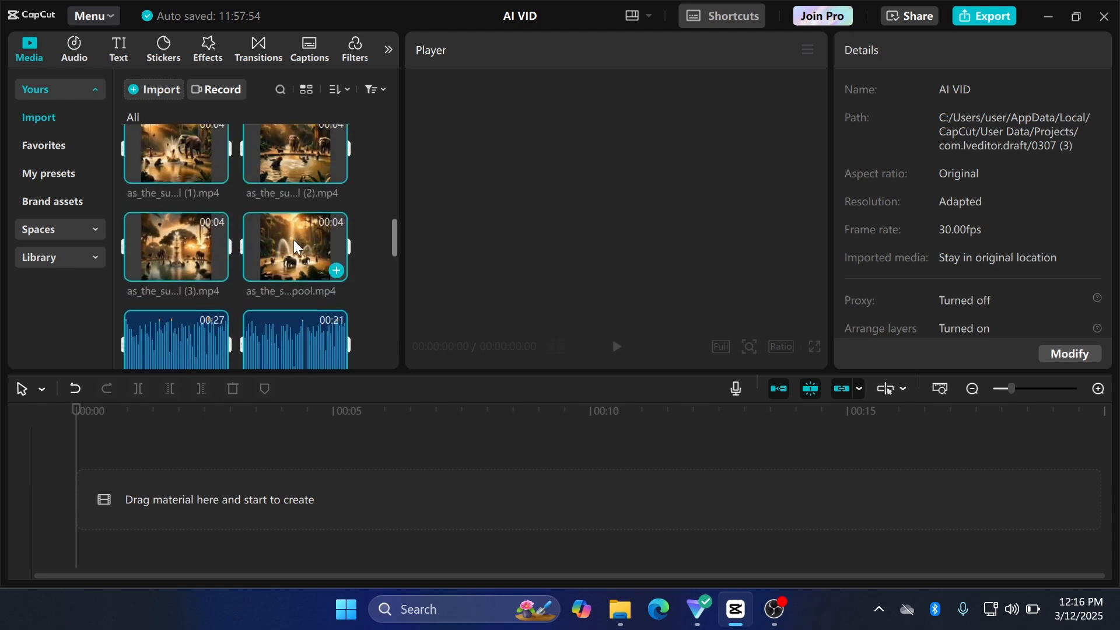
pyautogui.moveTo(290, 249); pyautogui.dragTo(163, 526)
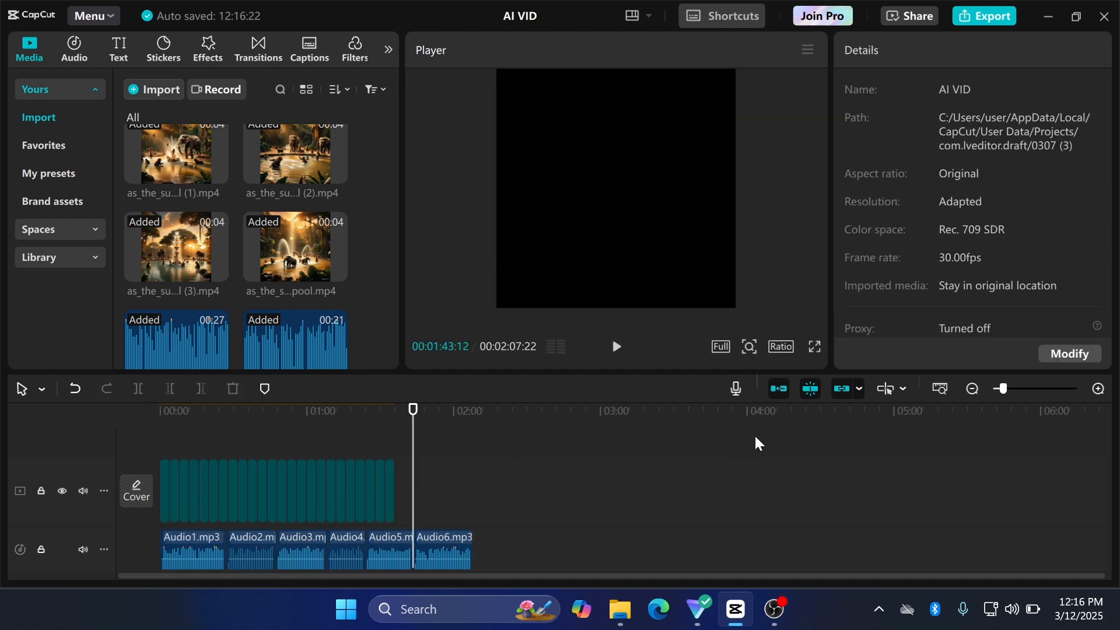
# Step: Append the "a_pair_of...ly_in.mp4" lion scene after the last elephant clip on the video track
pyautogui.click(1098, 389)
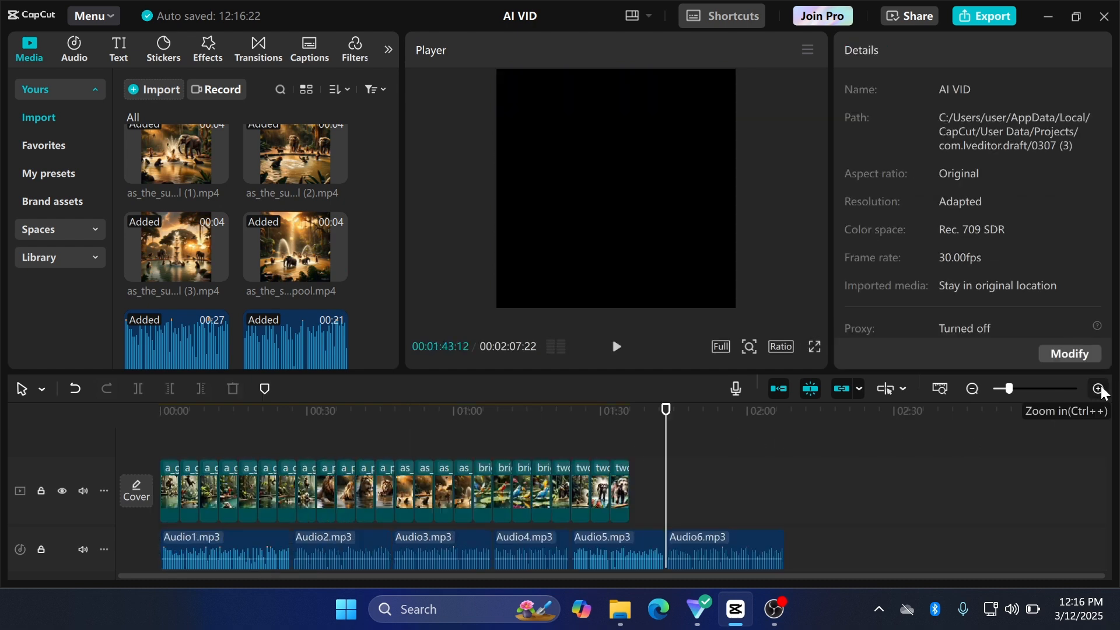
pyautogui.hscroll(10, 630, 490)
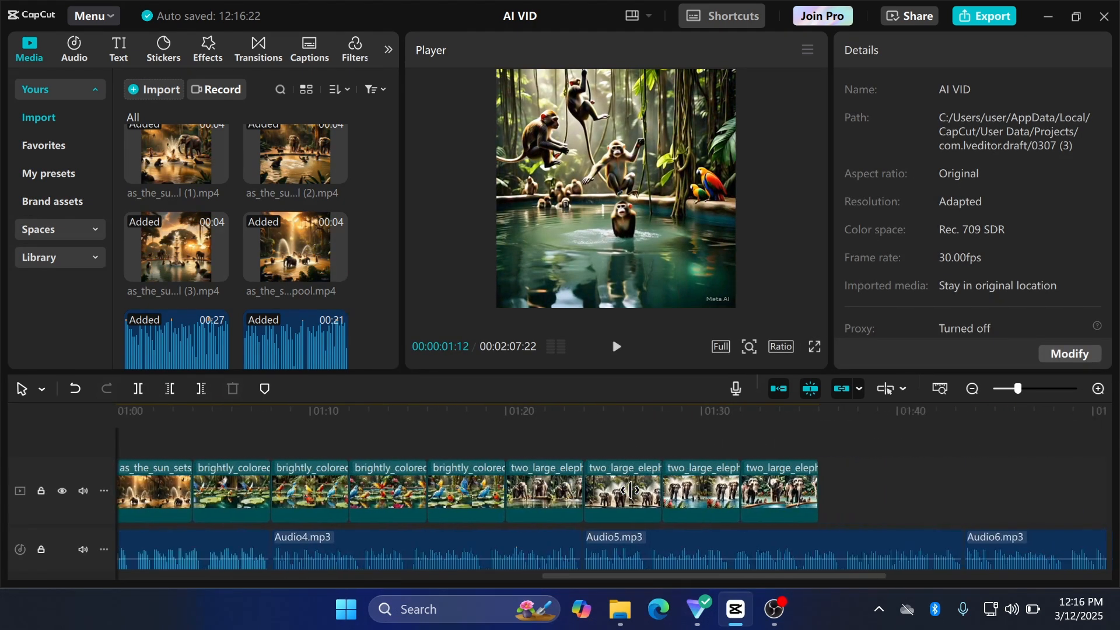
pyautogui.hscroll(5, 630, 490)
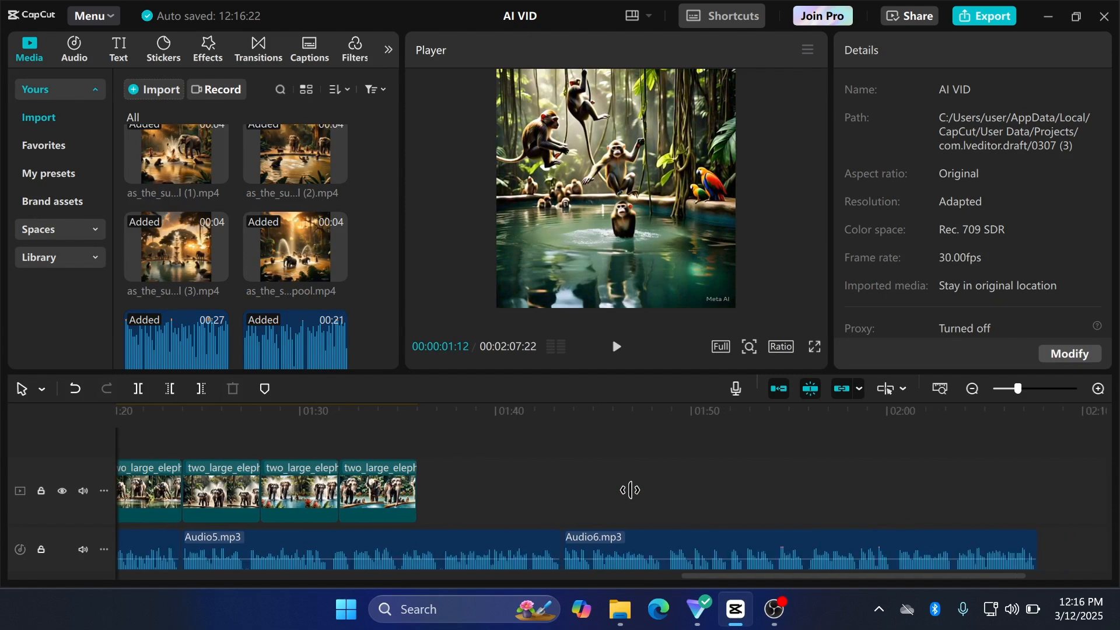
pyautogui.click(371, 509)
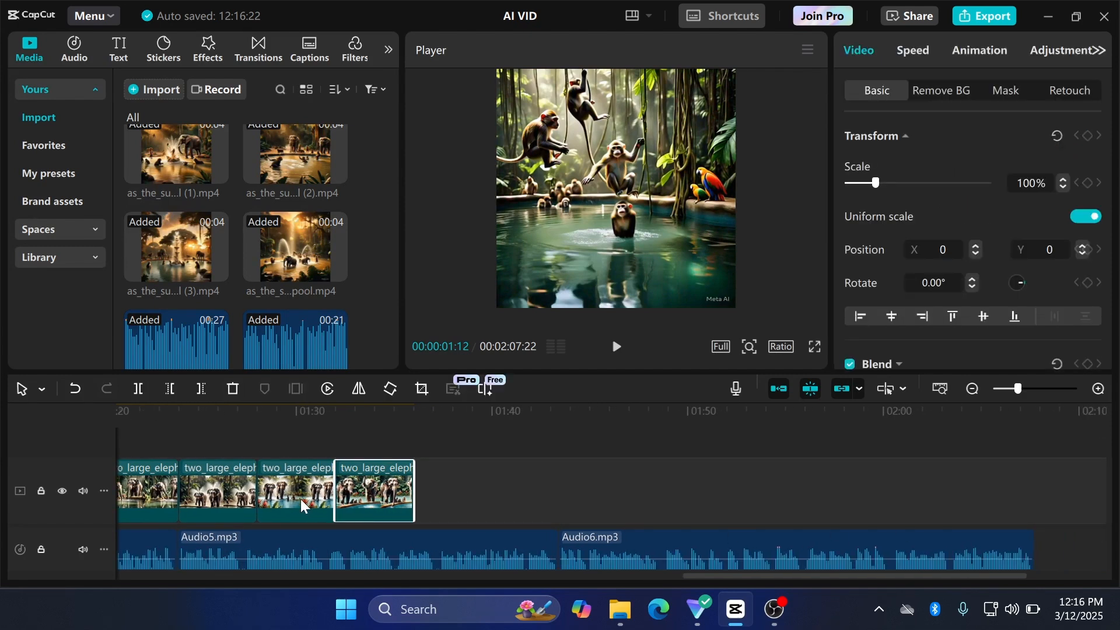
pyautogui.hscroll(-2, 525, 478)
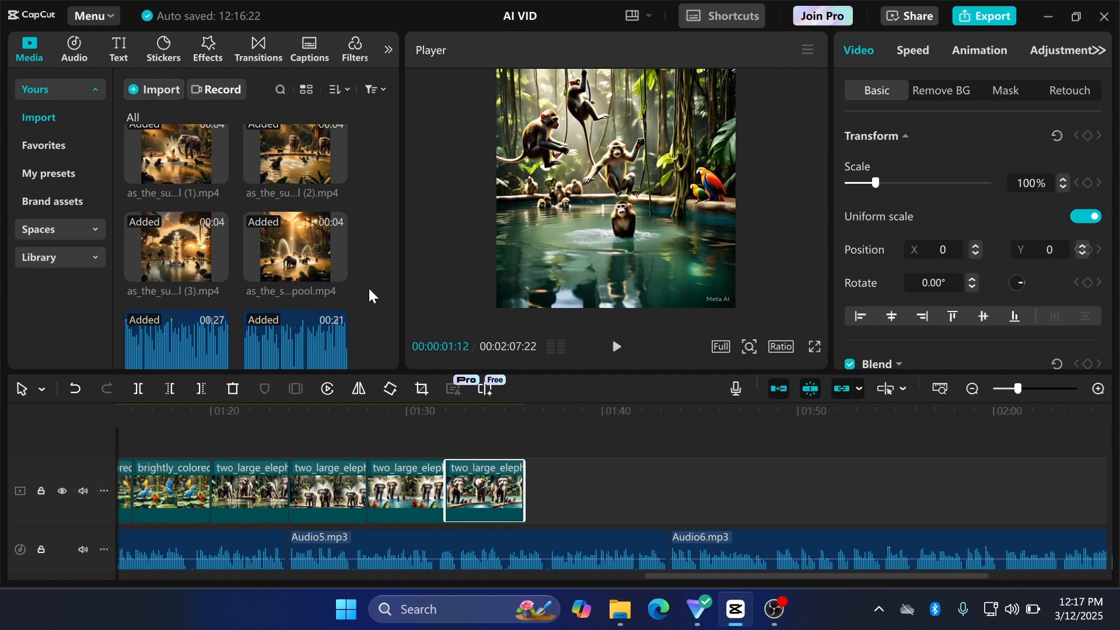
pyautogui.scroll(5, 341, 258)
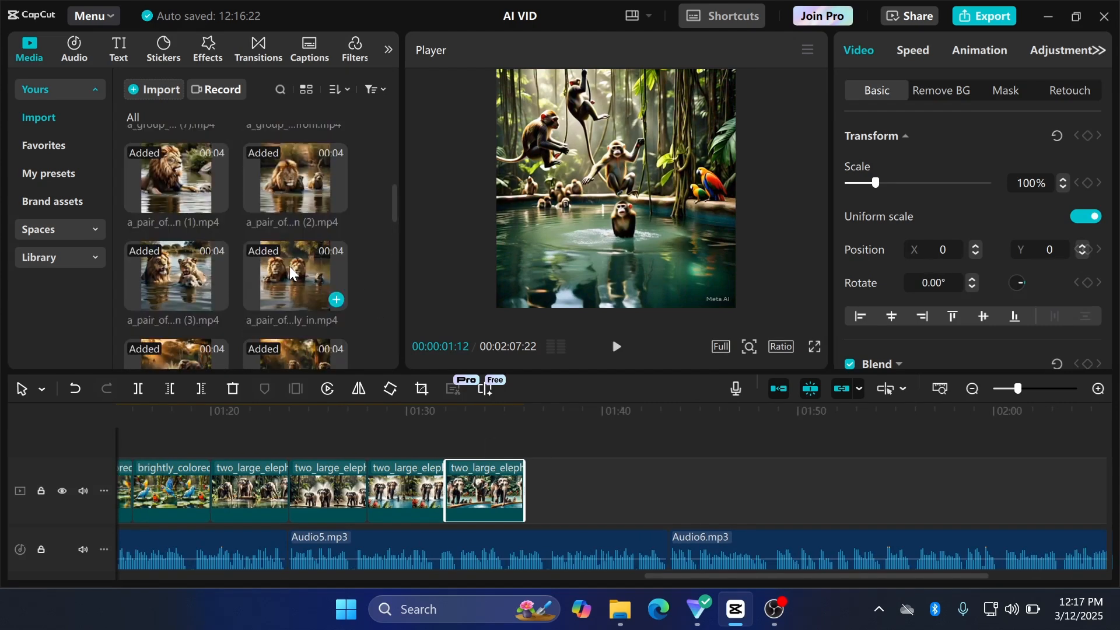
pyautogui.moveTo(292, 273); pyautogui.dragTo(534, 501)
# Step: Append five more monkey scenes and two more lion scenes, trimming the last clip to the end of the Audio6 narration
pyautogui.scroll(2, 343, 274)
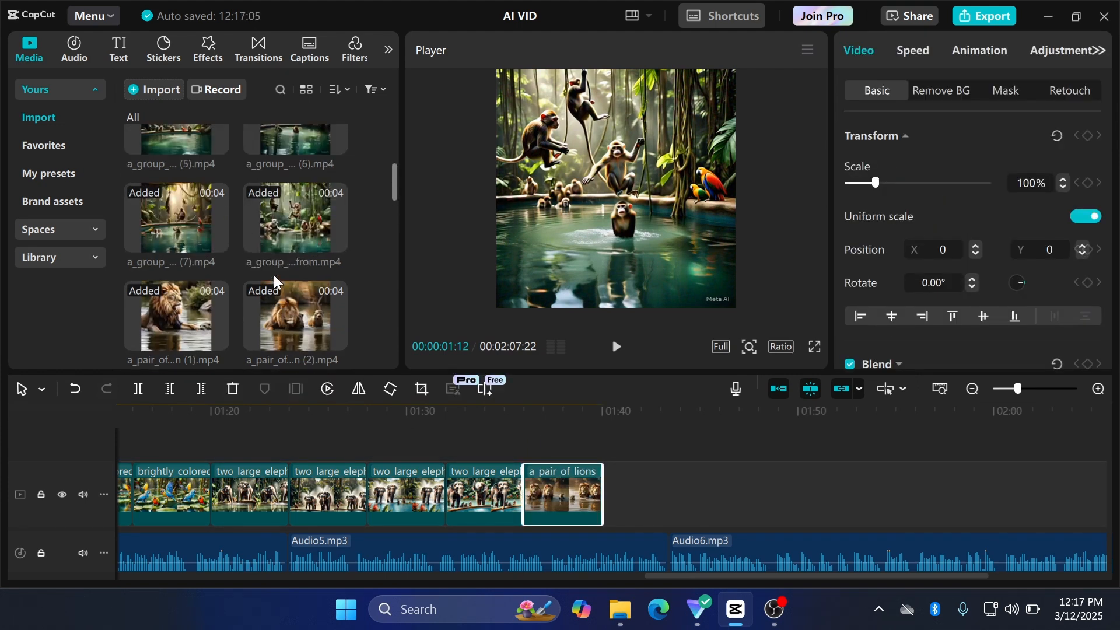
pyautogui.moveTo(378, 317); pyautogui.dragTo(198, 218)
pyautogui.moveTo(198, 218); pyautogui.dragTo(610, 498)
pyautogui.hscroll(5, 815, 497)
pyautogui.scroll(5, 292, 251)
pyautogui.moveTo(292, 166); pyautogui.dragTo(589, 499)
pyautogui.moveTo(176, 166); pyautogui.dragTo(668, 500)
pyautogui.moveTo(176, 166); pyautogui.dragTo(747, 507)
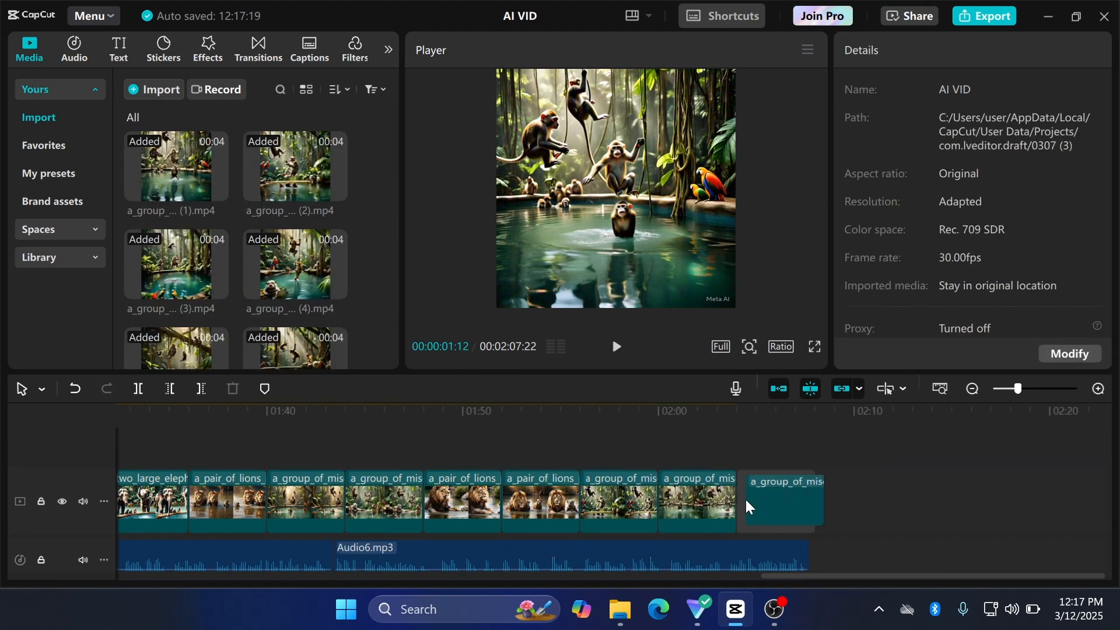
pyautogui.moveTo(813, 489); pyautogui.dragTo(808, 490)
# Step: Try moving the third monkey scene at the start of the timeline one place earlier
pyautogui.hscroll(-4, 454, 519)
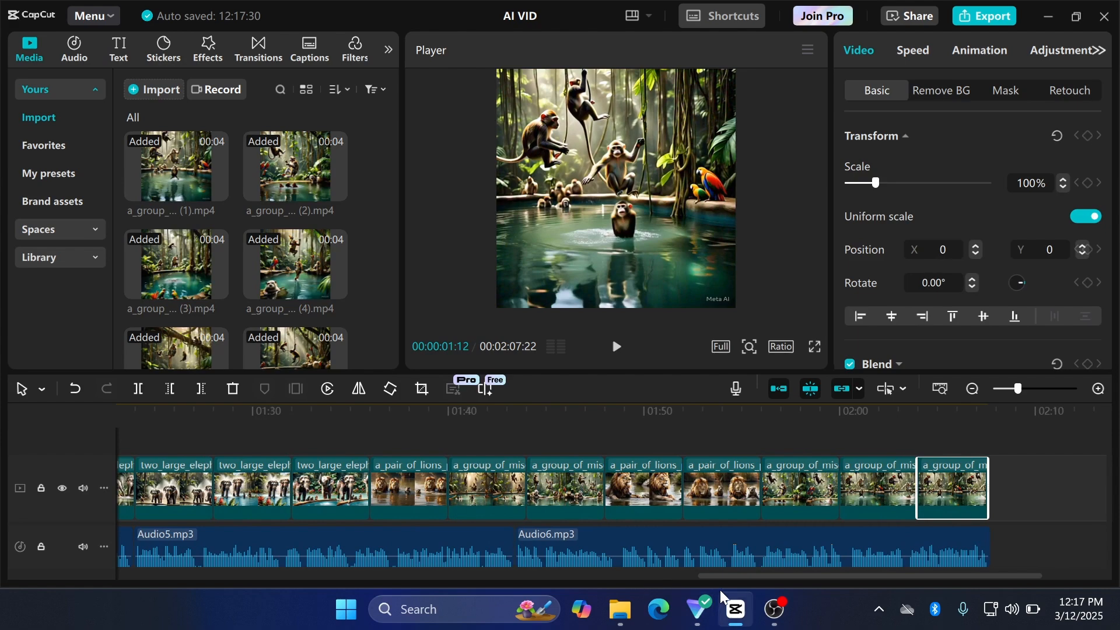
pyautogui.moveTo(728, 581); pyautogui.dragTo(124, 592)
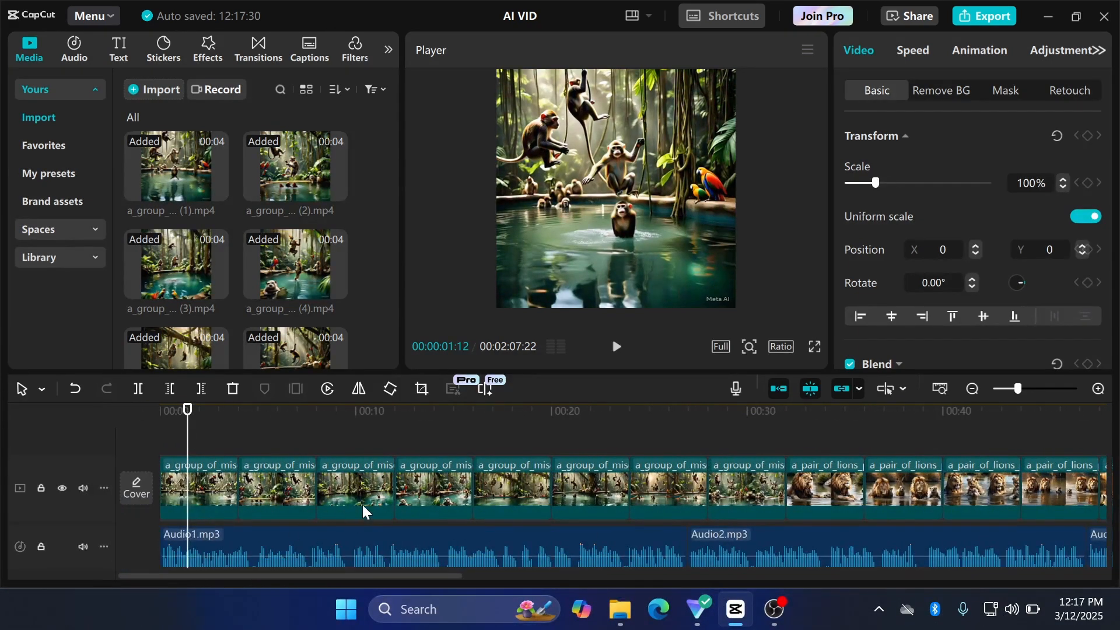
pyautogui.moveTo(362, 499); pyautogui.dragTo(277, 499)
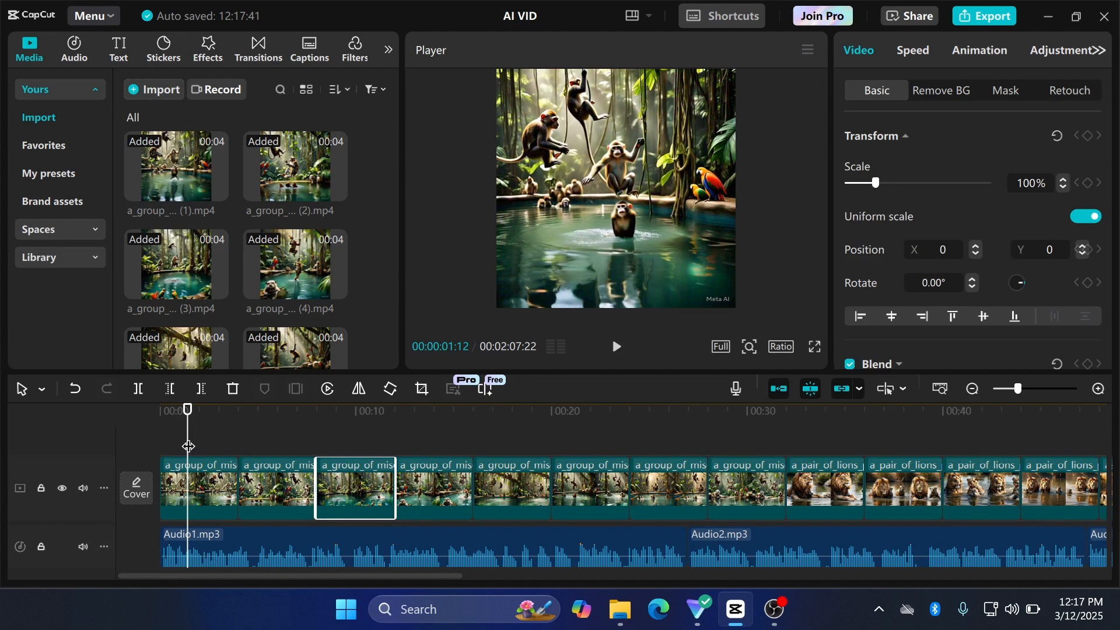
# Step: Play the opening seconds of the timeline to check the scenes against the narration
pyautogui.moveTo(187, 446); pyautogui.dragTo(167, 446)
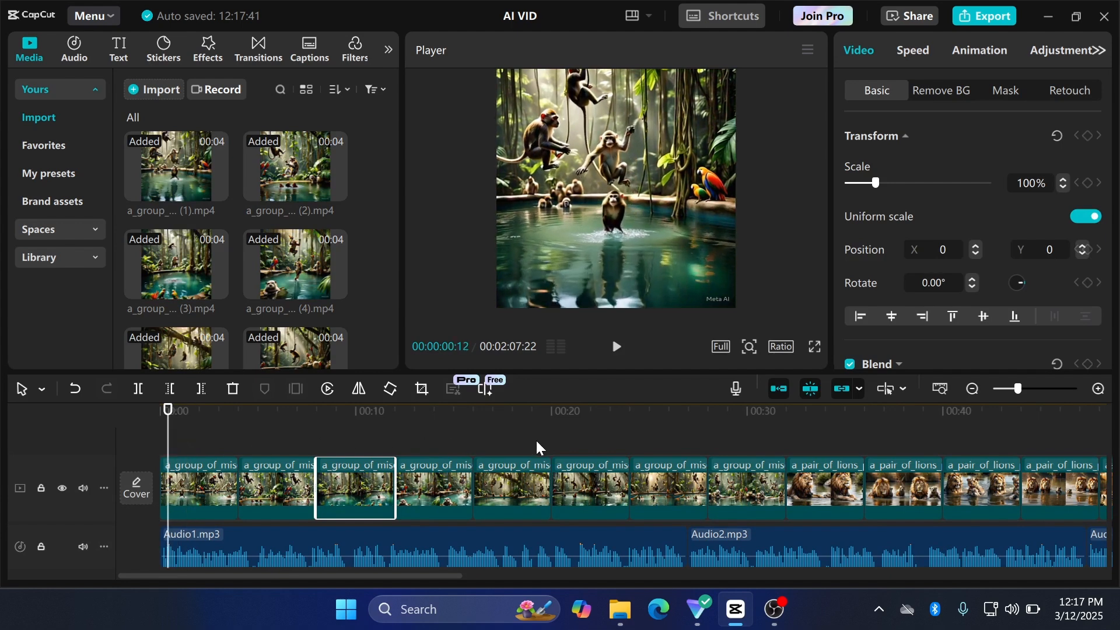
pyautogui.click(617, 349)
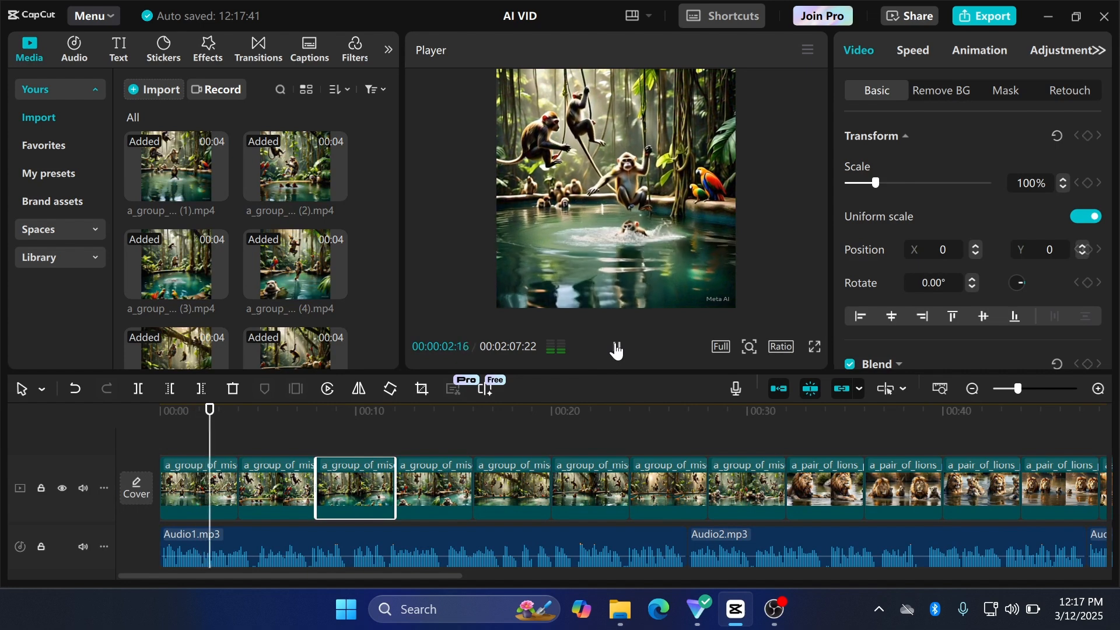
pyautogui.click(617, 348)
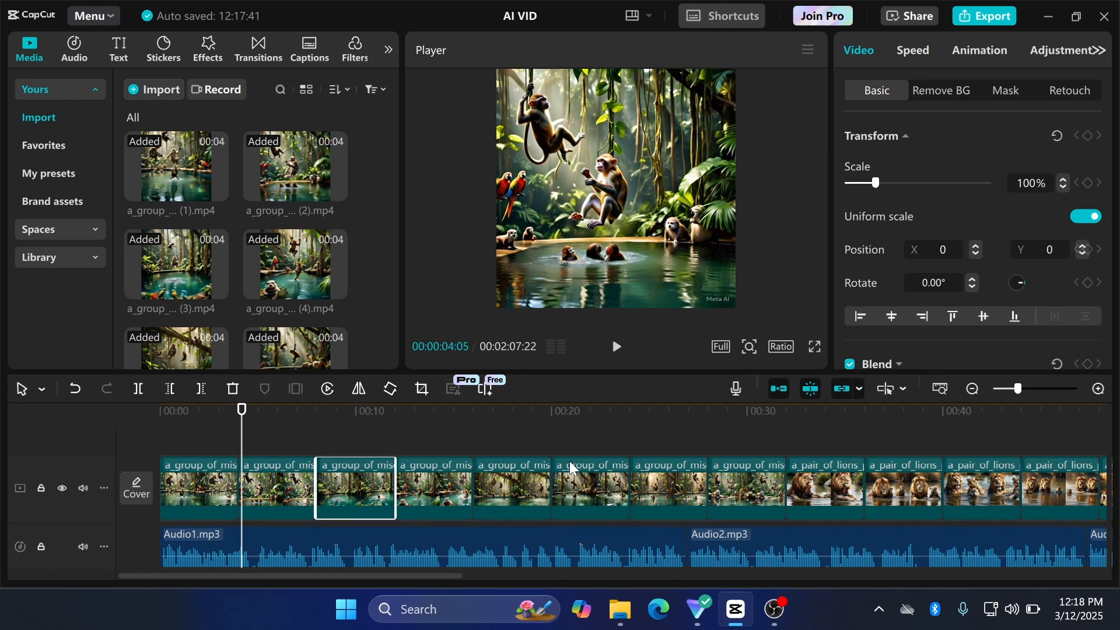
# Step: Place "Echoes in the Jungle.mp3" on a separate audio track below the narration, starting at the beginning of the timeline
pyautogui.scroll(-10, 242, 267)
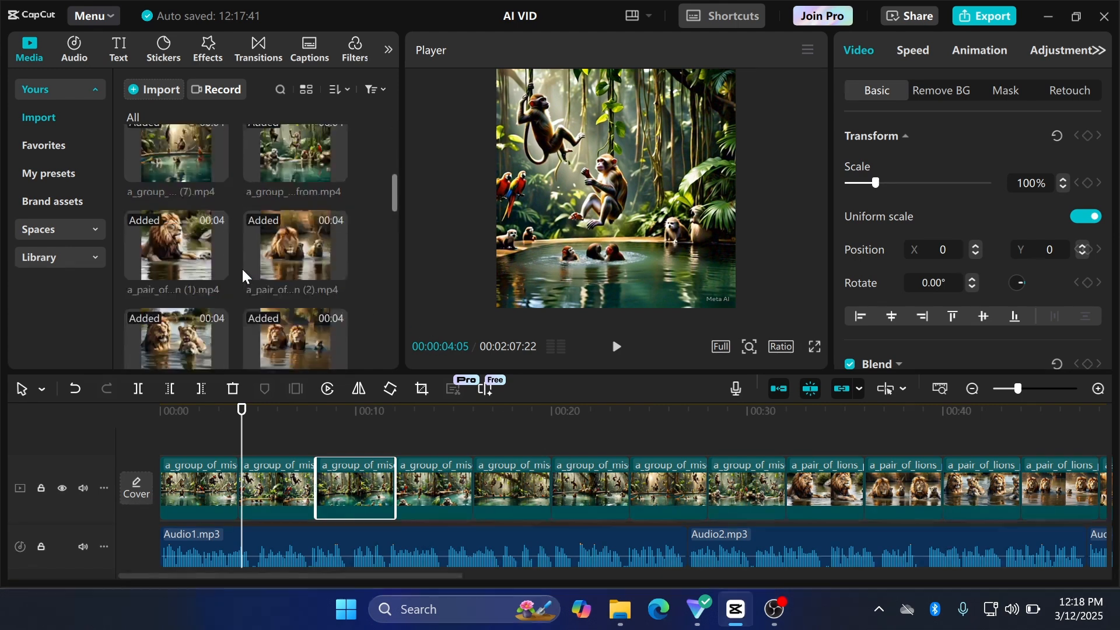
pyautogui.scroll(-8, 241, 267)
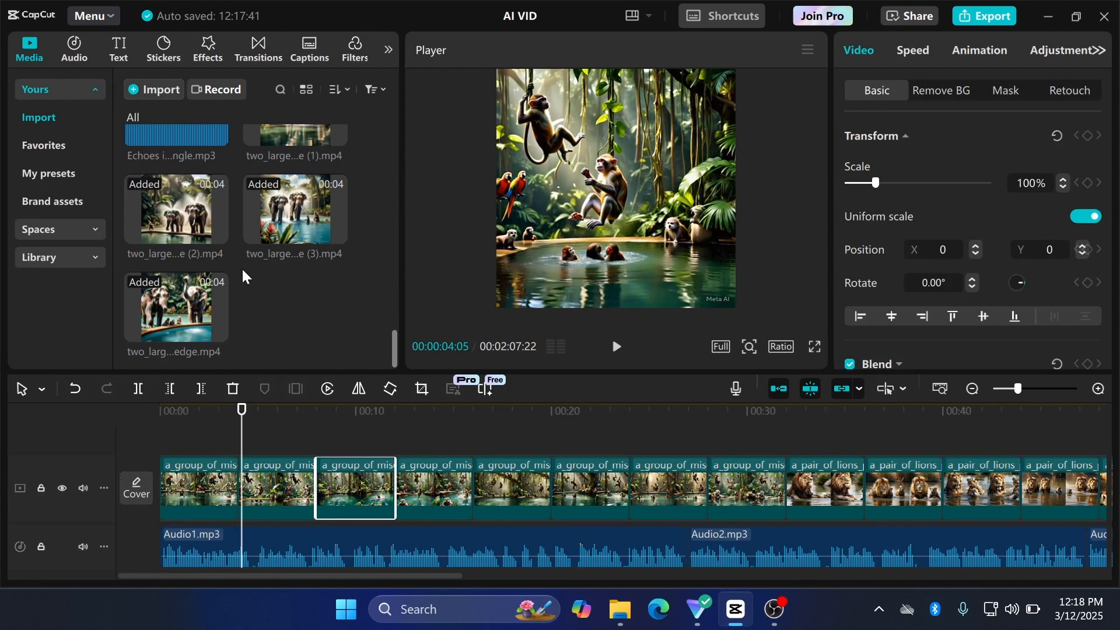
pyautogui.scroll(2, 242, 267)
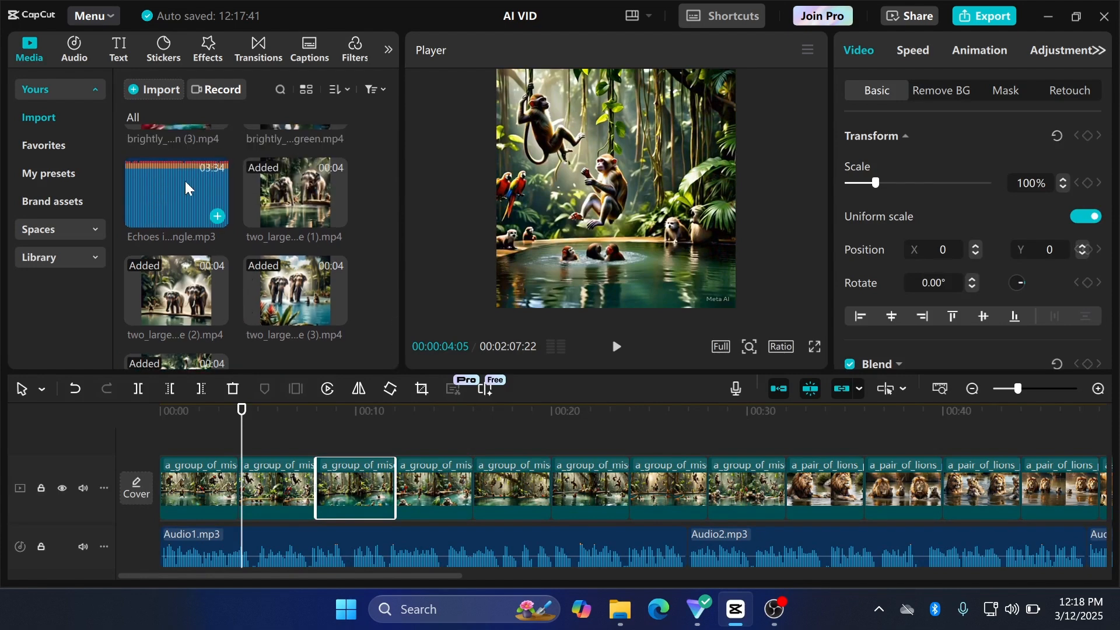
pyautogui.moveTo(184, 181); pyautogui.dragTo(161, 549)
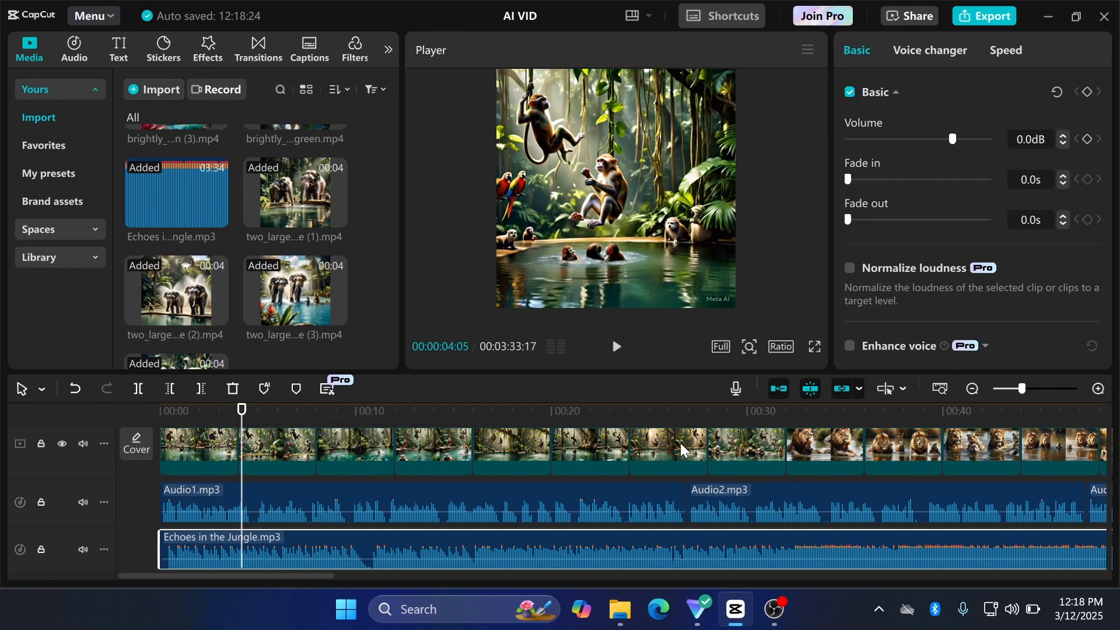
# Step: Cut off the "Echoes in the Jungle" music where the last scene ends, at 00:02:07:17
pyautogui.hscroll(3, 681, 443)
pyautogui.hscroll(15, 681, 443)
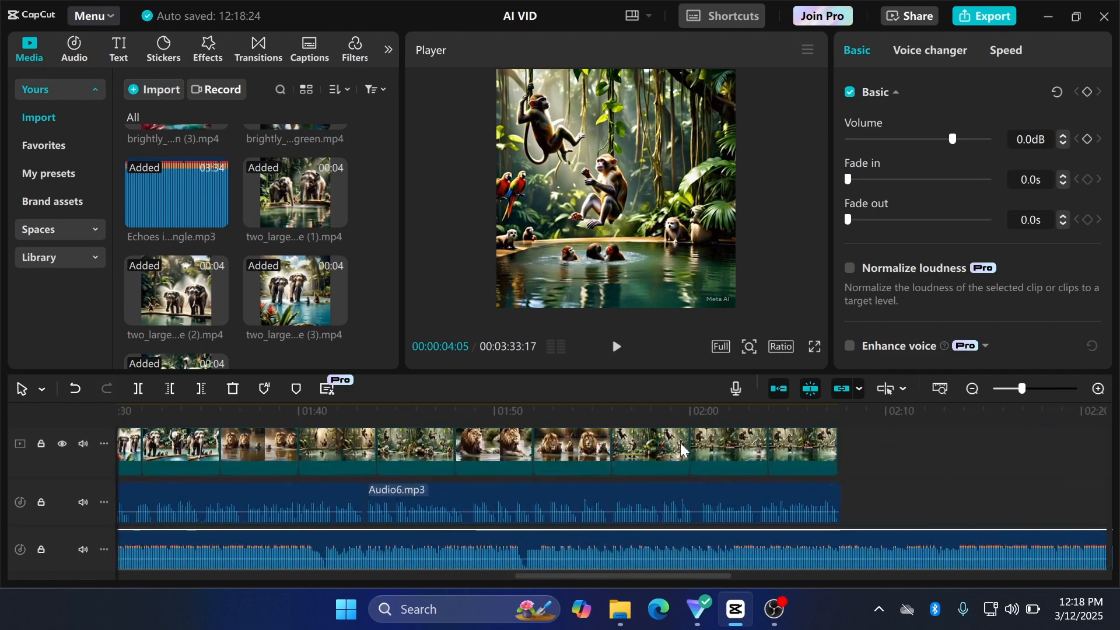
pyautogui.hscroll(3, 680, 441)
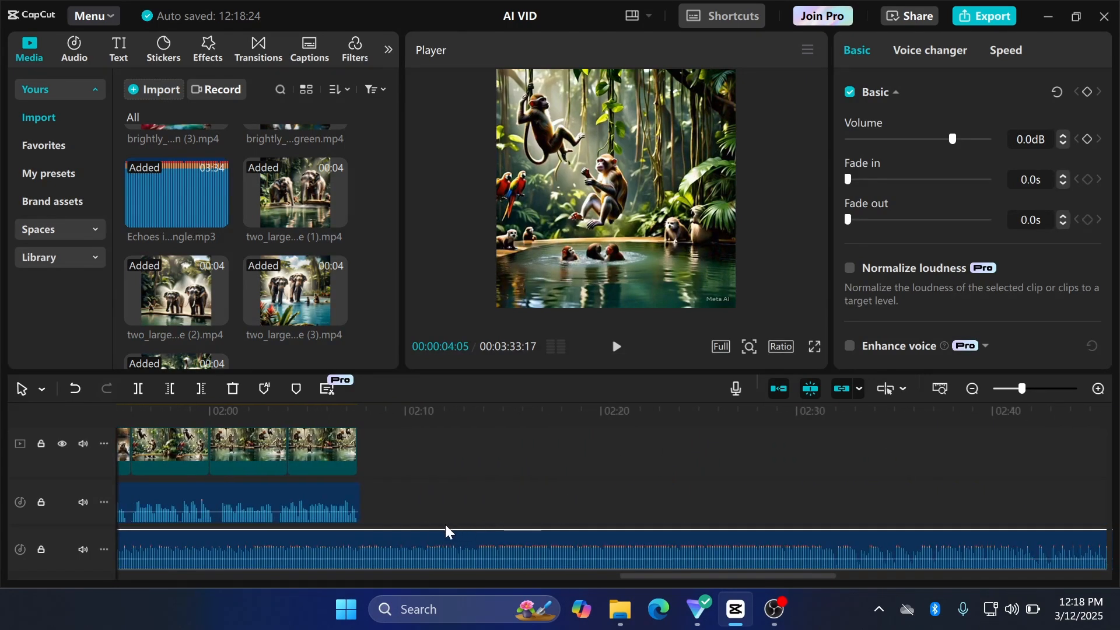
pyautogui.hscroll(-2, 752, 490)
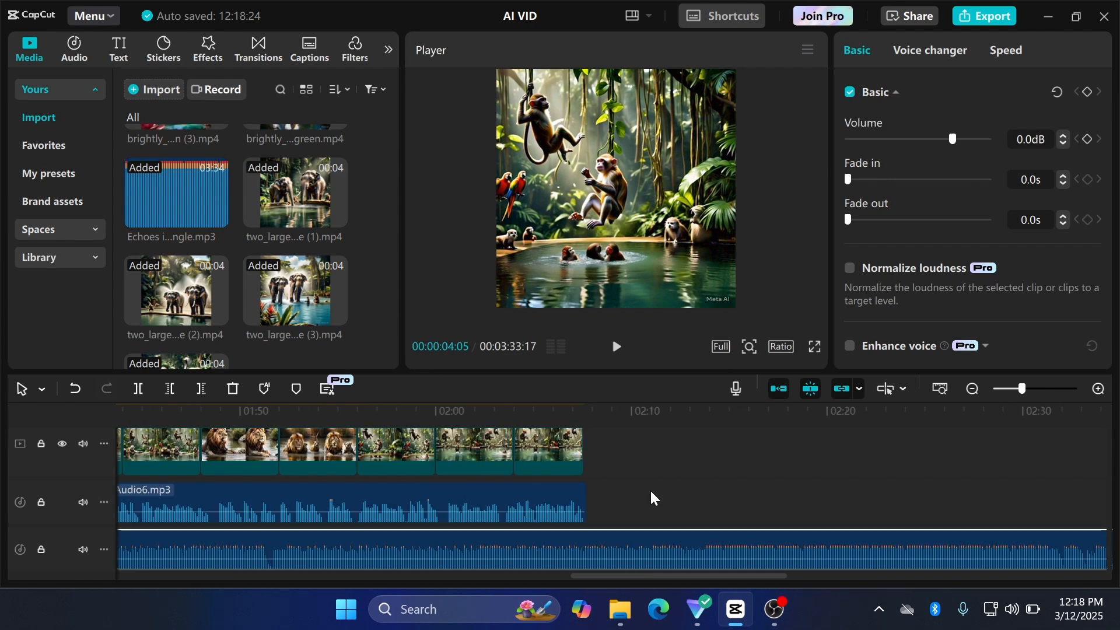
pyautogui.click(650, 490)
pyautogui.moveTo(651, 493); pyautogui.dragTo(580, 497)
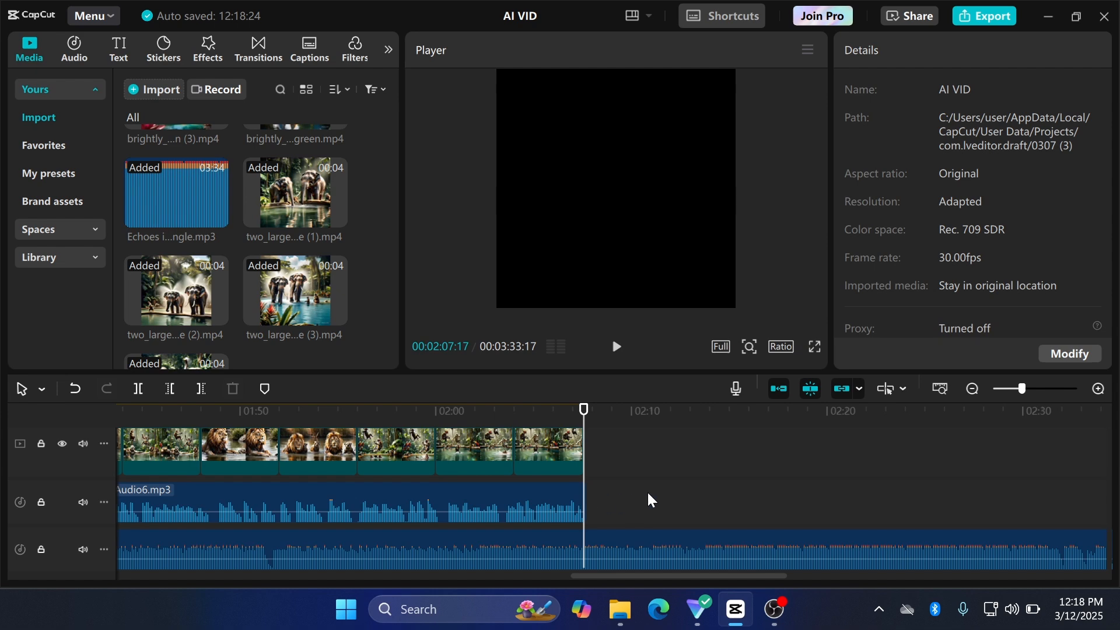
pyautogui.scroll(-1, 648, 494)
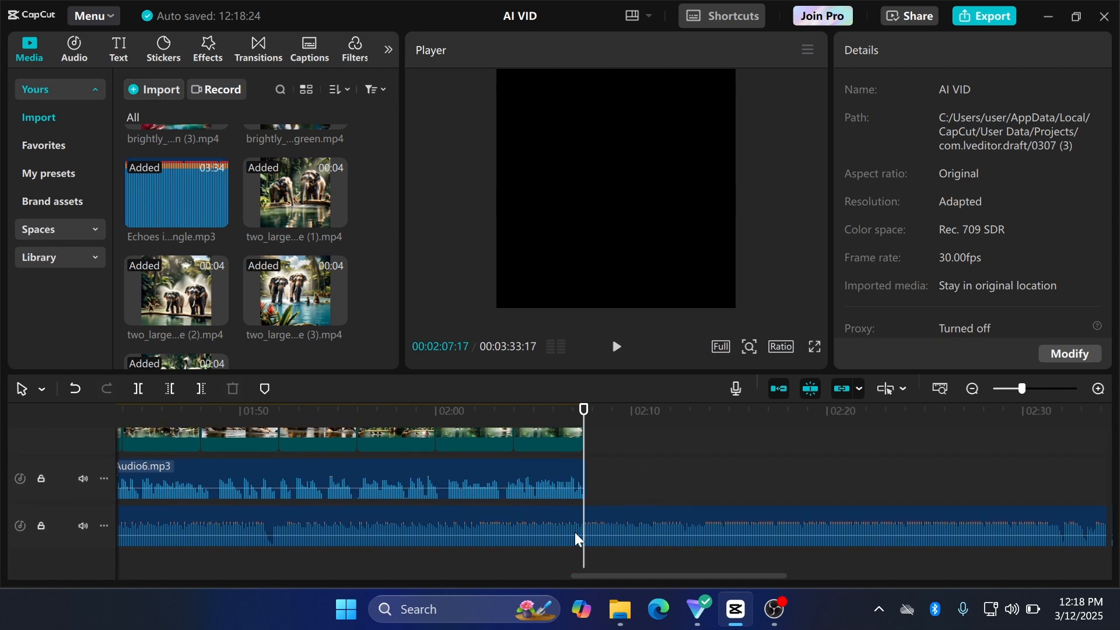
pyautogui.click(620, 523)
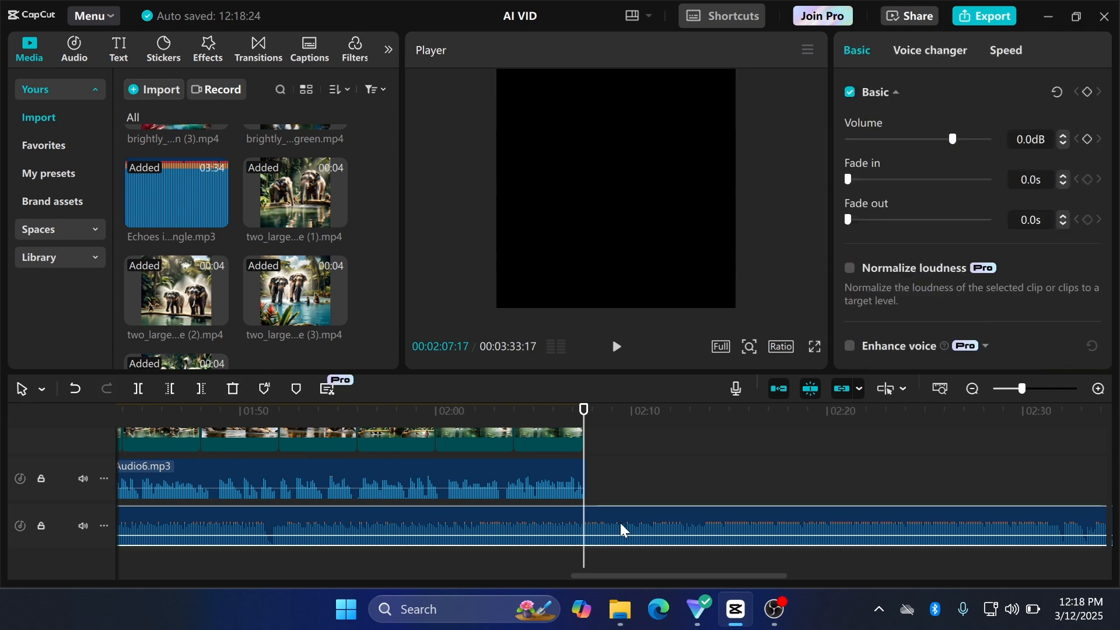
pyautogui.click(199, 390)
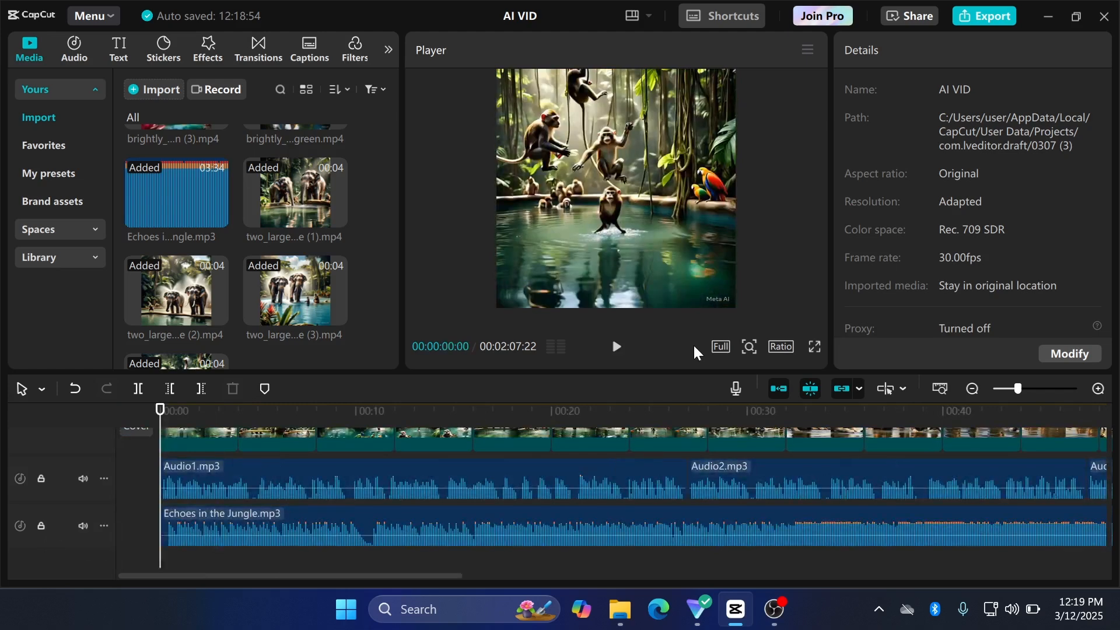
# Step: Lower the "Echoes in the Jungle" volume to -17.8 dB, playing the opening before and after to compare it with the narration
pyautogui.click(618, 346)
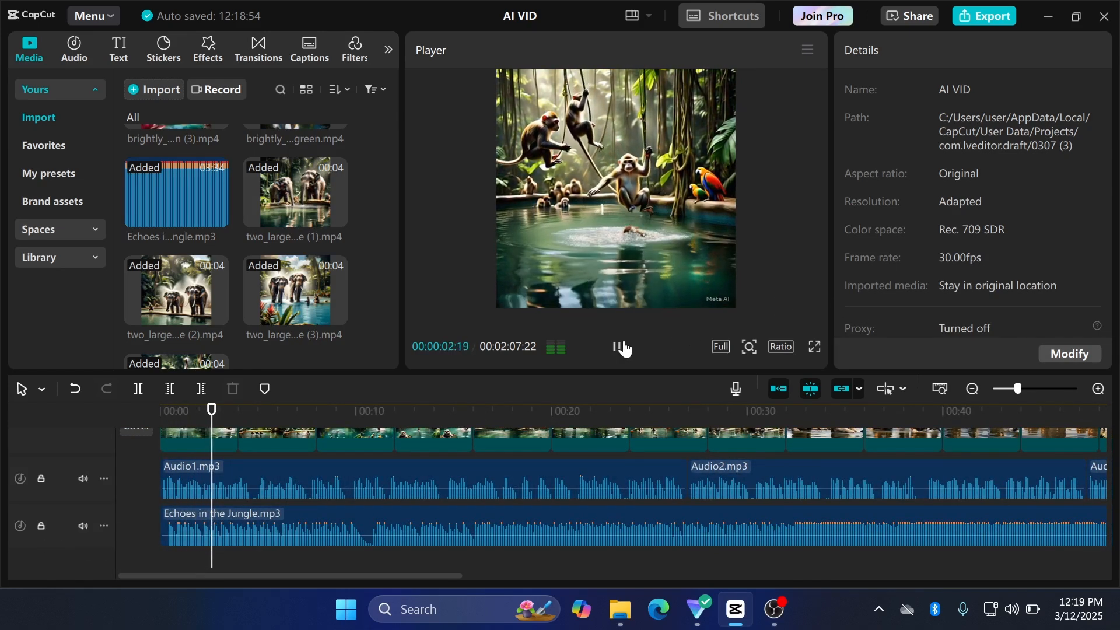
pyautogui.click(623, 348)
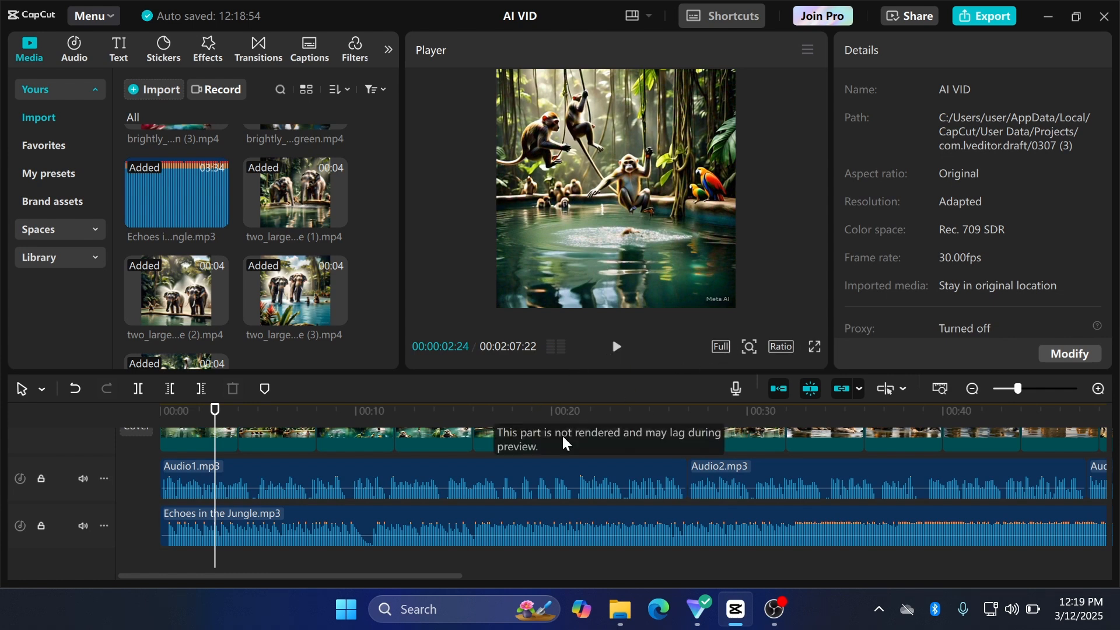
pyautogui.click(389, 523)
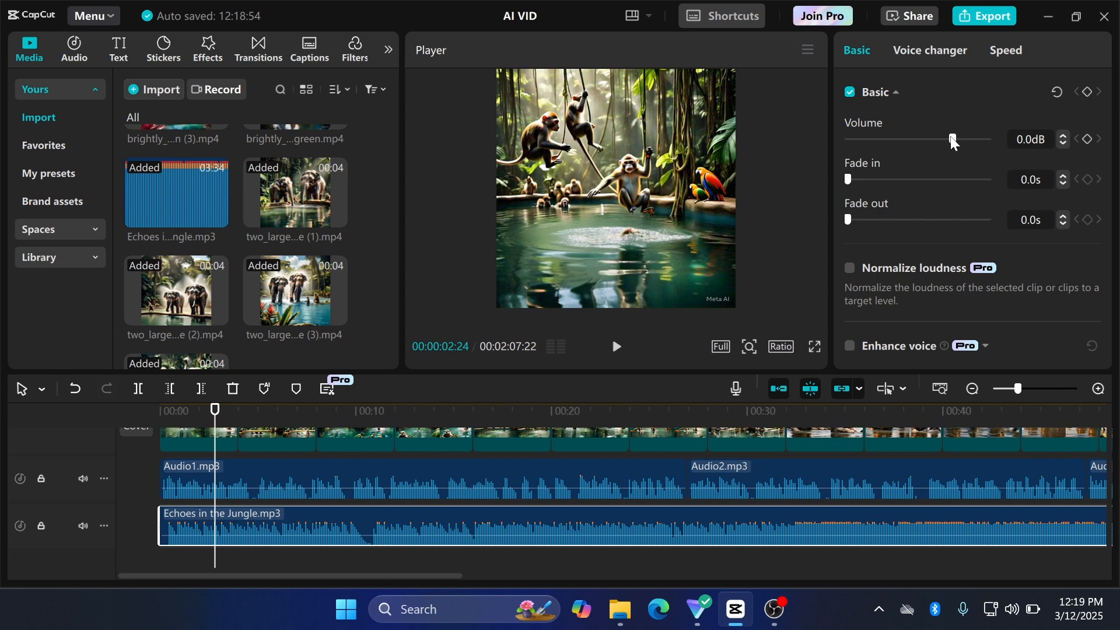
pyautogui.moveTo(954, 141); pyautogui.dragTo(918, 142)
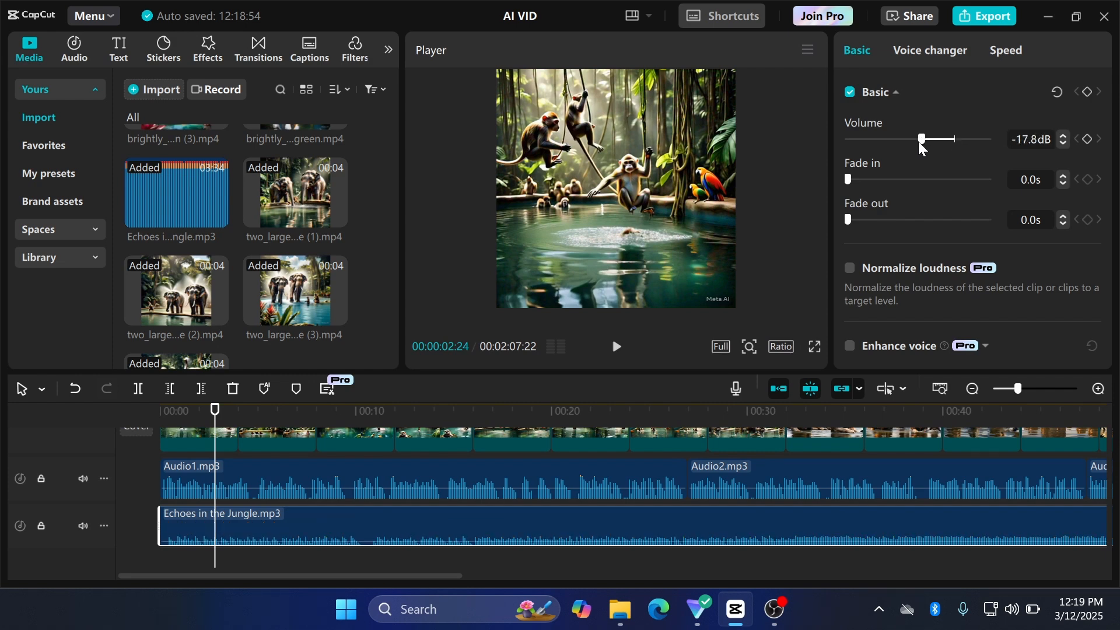
pyautogui.click(617, 347)
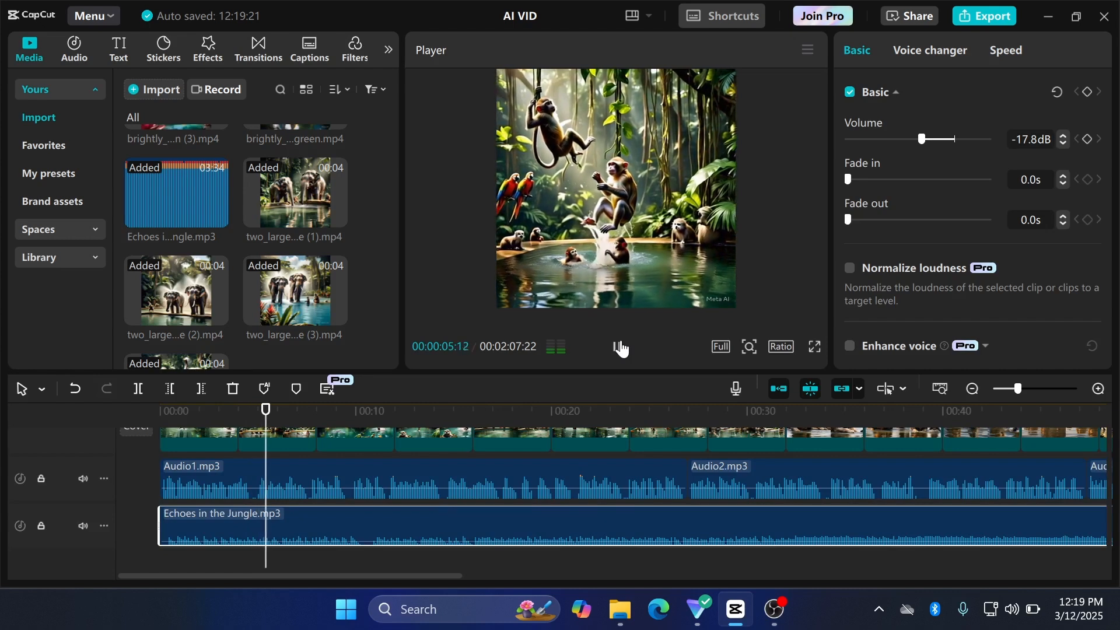
pyautogui.click(618, 348)
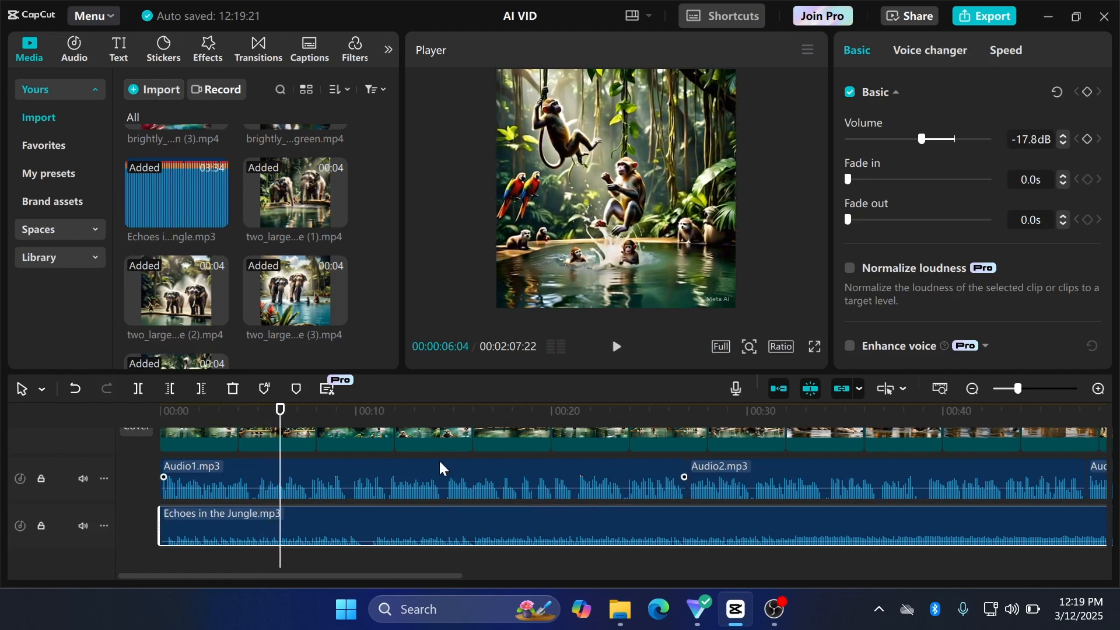
pyautogui.scroll(2, 439, 466)
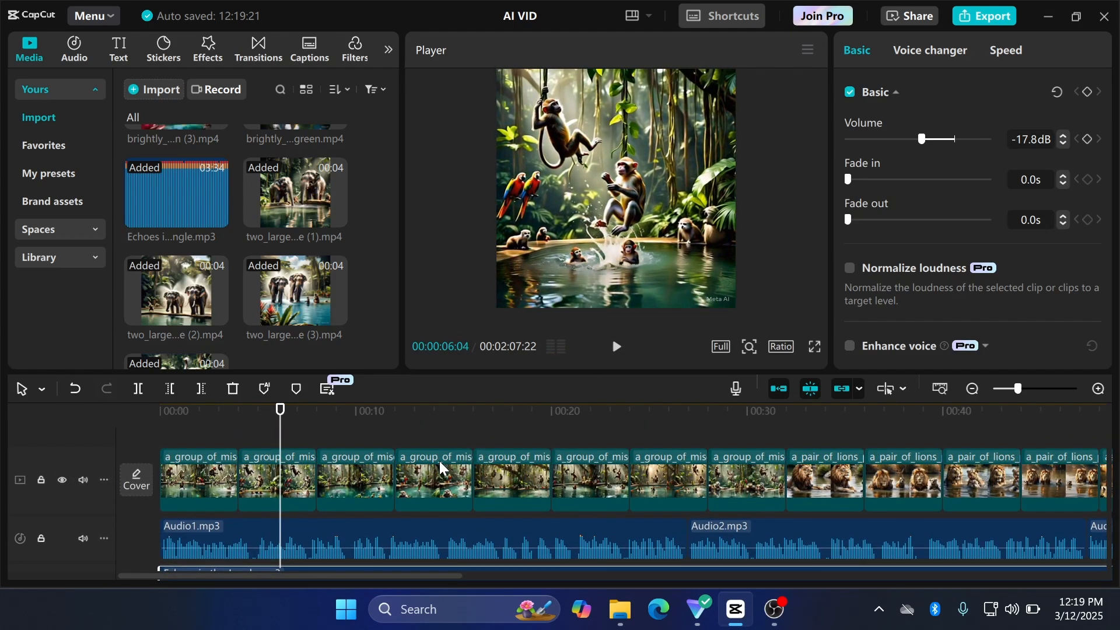